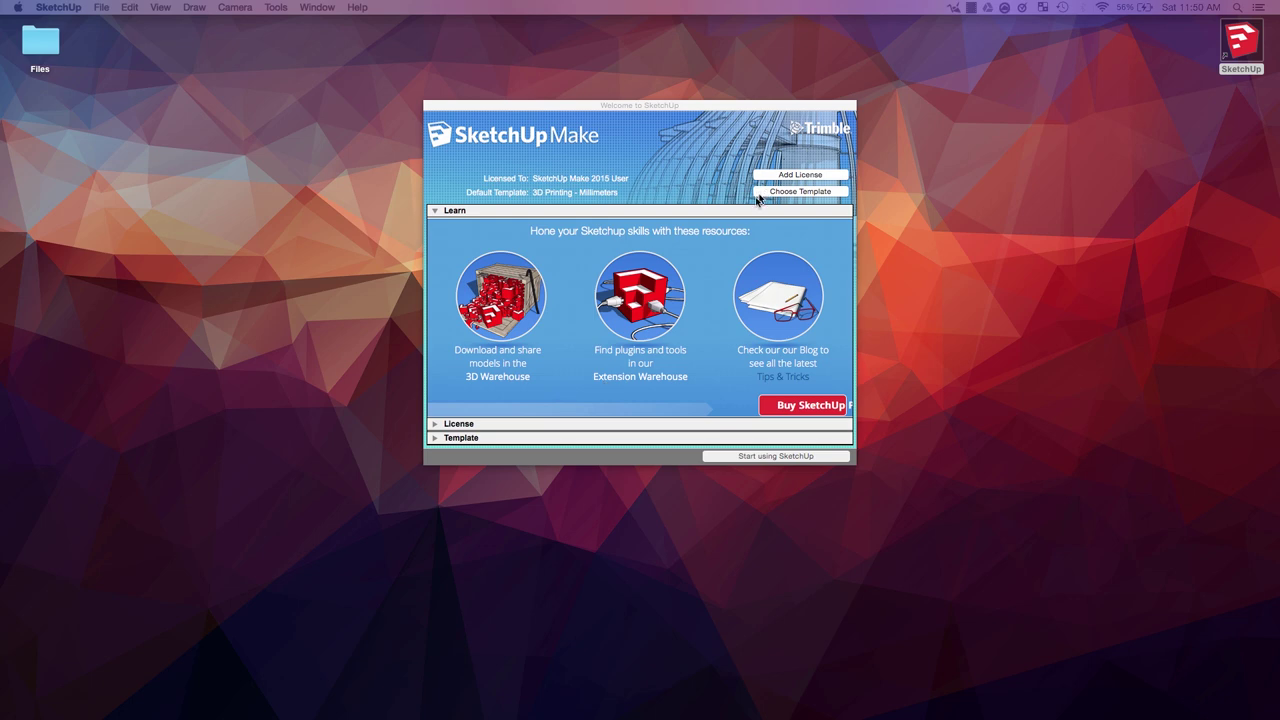
- Start a new model with the 3D Printing - Millimeters template
left_click(435, 438)
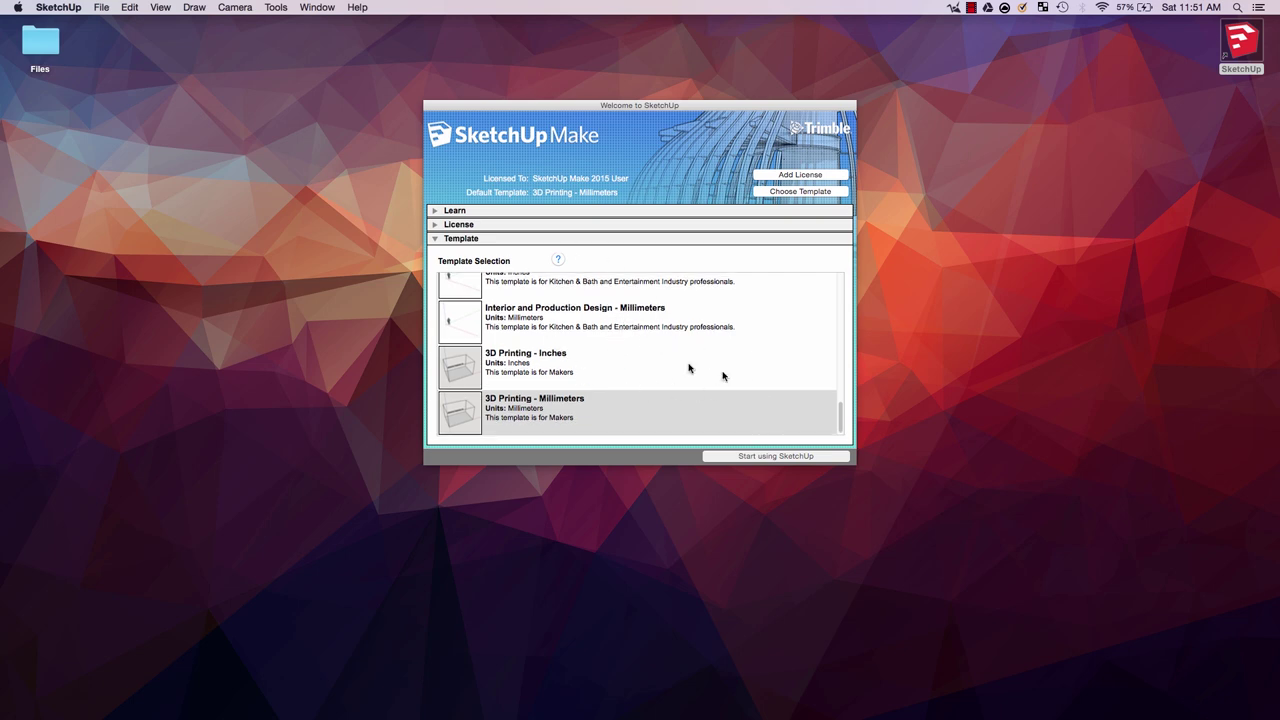
scroll(590, 320, "up", 2)
scroll(575, 380, "up", 2)
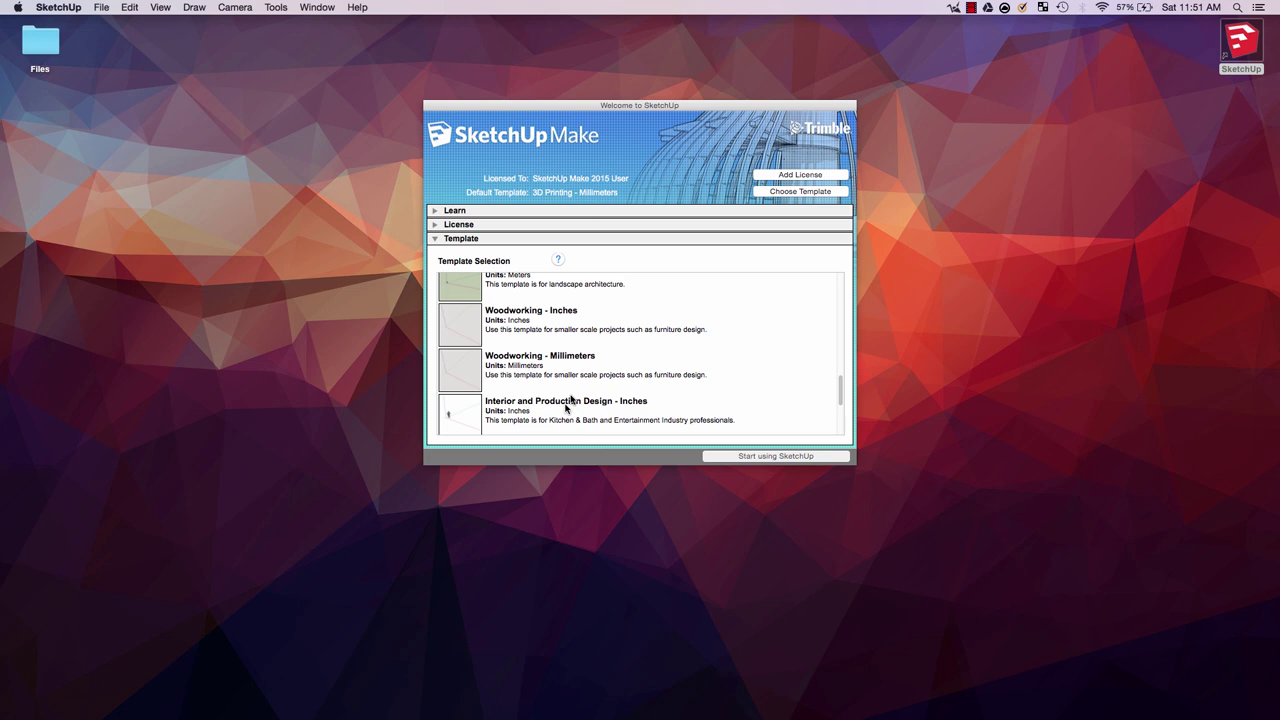
scroll(640, 370, "down", 3)
scroll(655, 326, "up", 4)
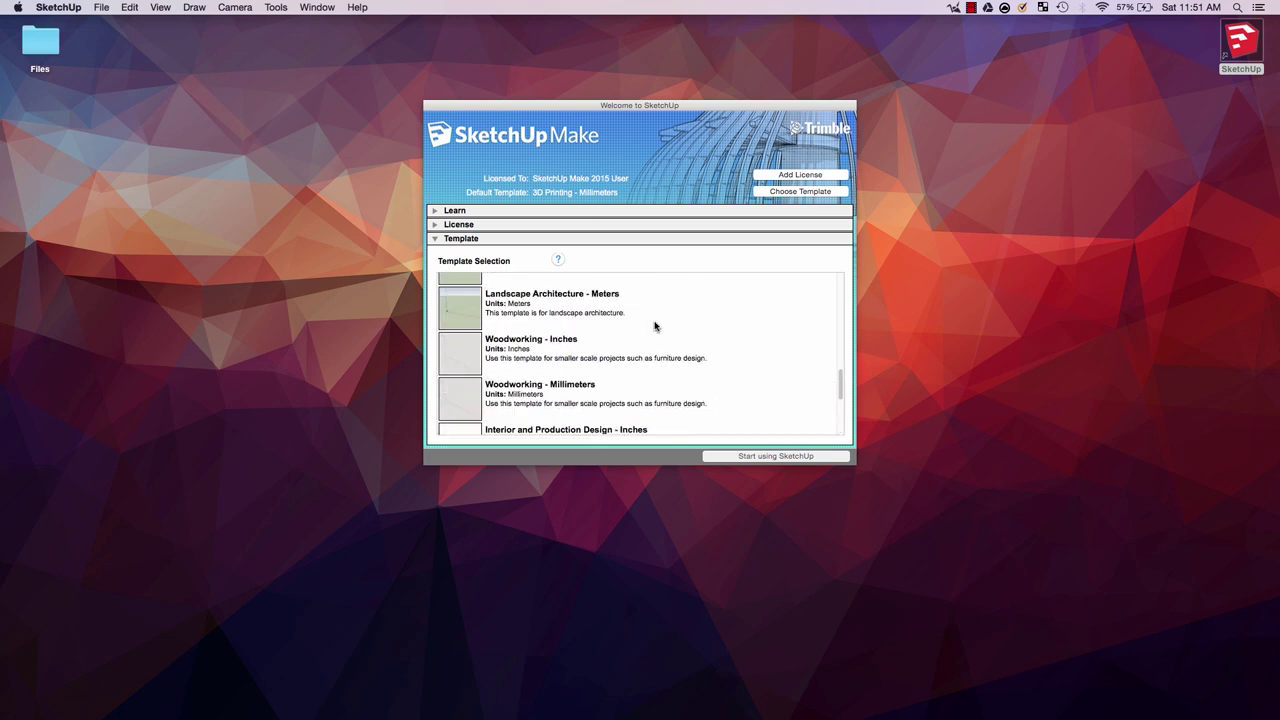
scroll(640, 365, "down", 4)
left_click(600, 405)
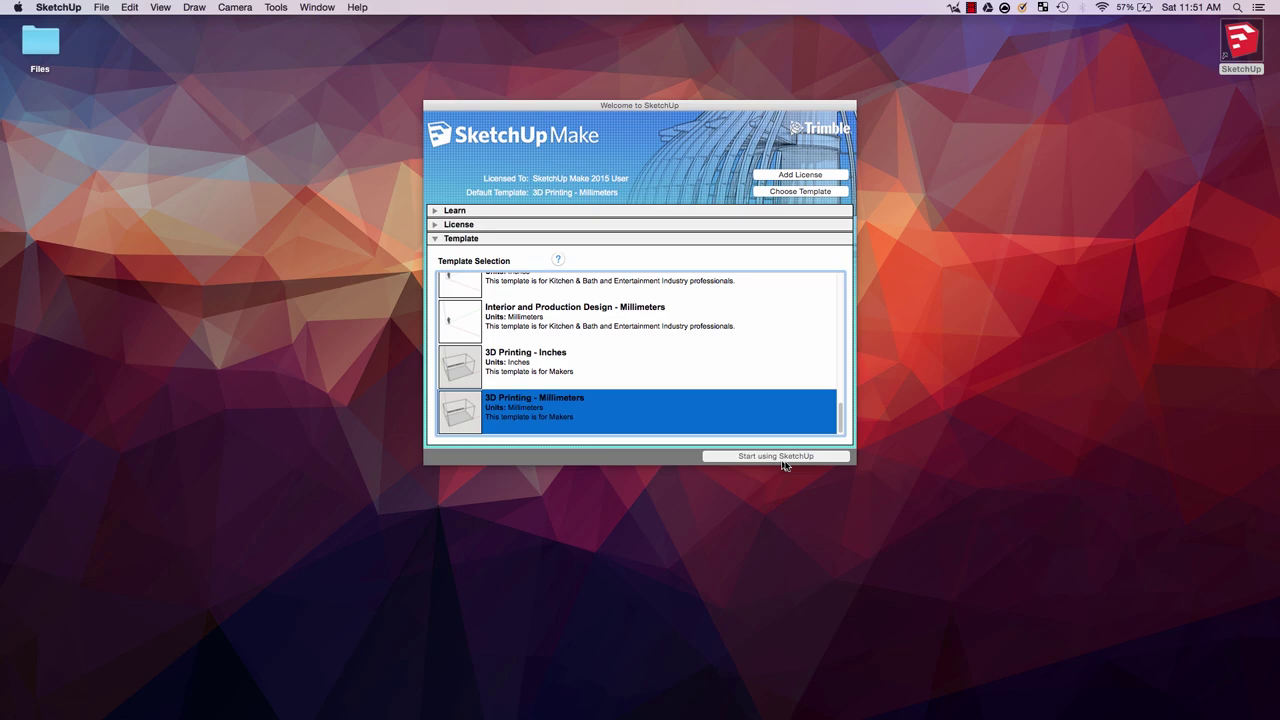
left_click(776, 457)
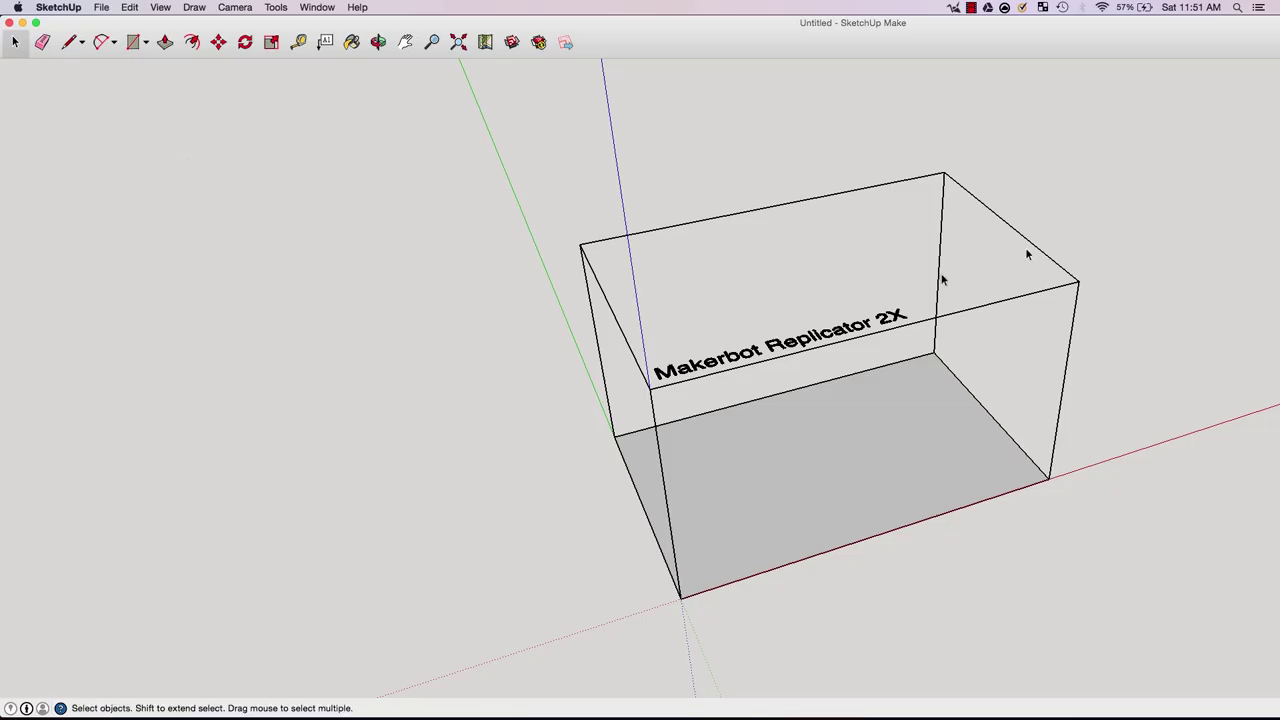
- Maximize the model window and delete the entire Makerbot Replicator 2X build volume, including its label
double_click(755, 38)
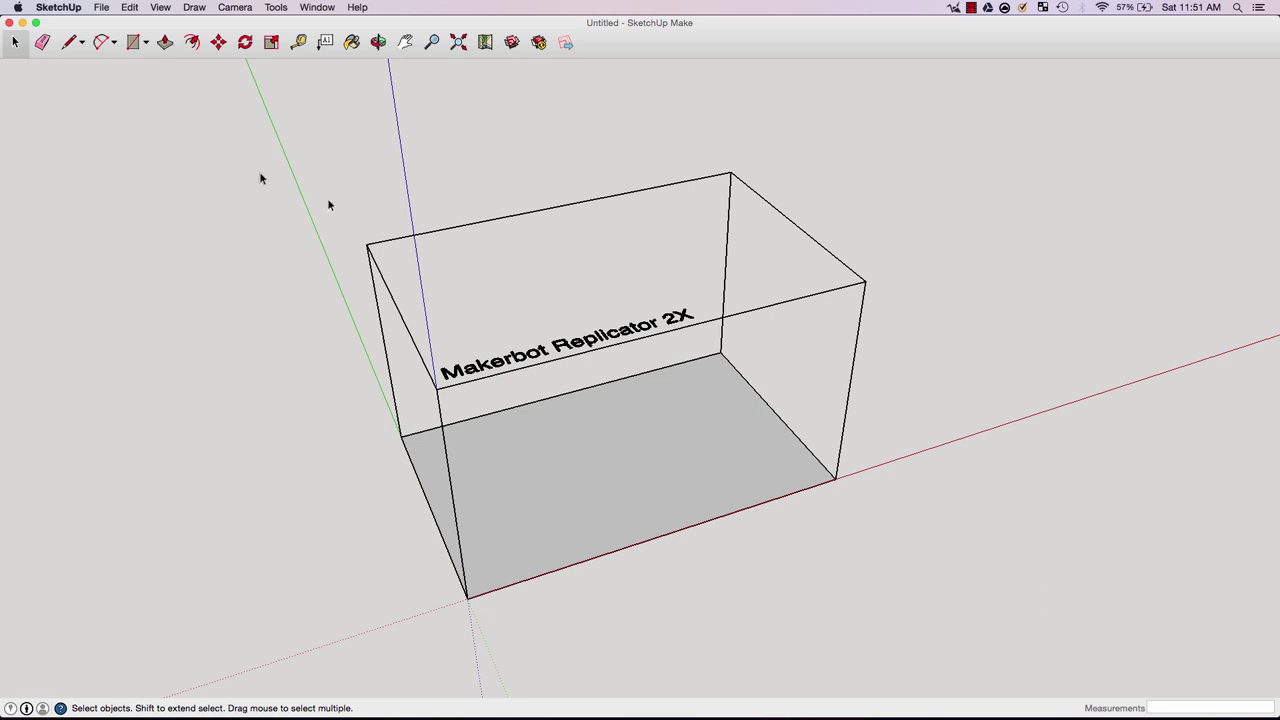
left_click_drag(358, 251, 997, 558)
key("super+a")
left_click_drag(172, 80, 1062, 640)
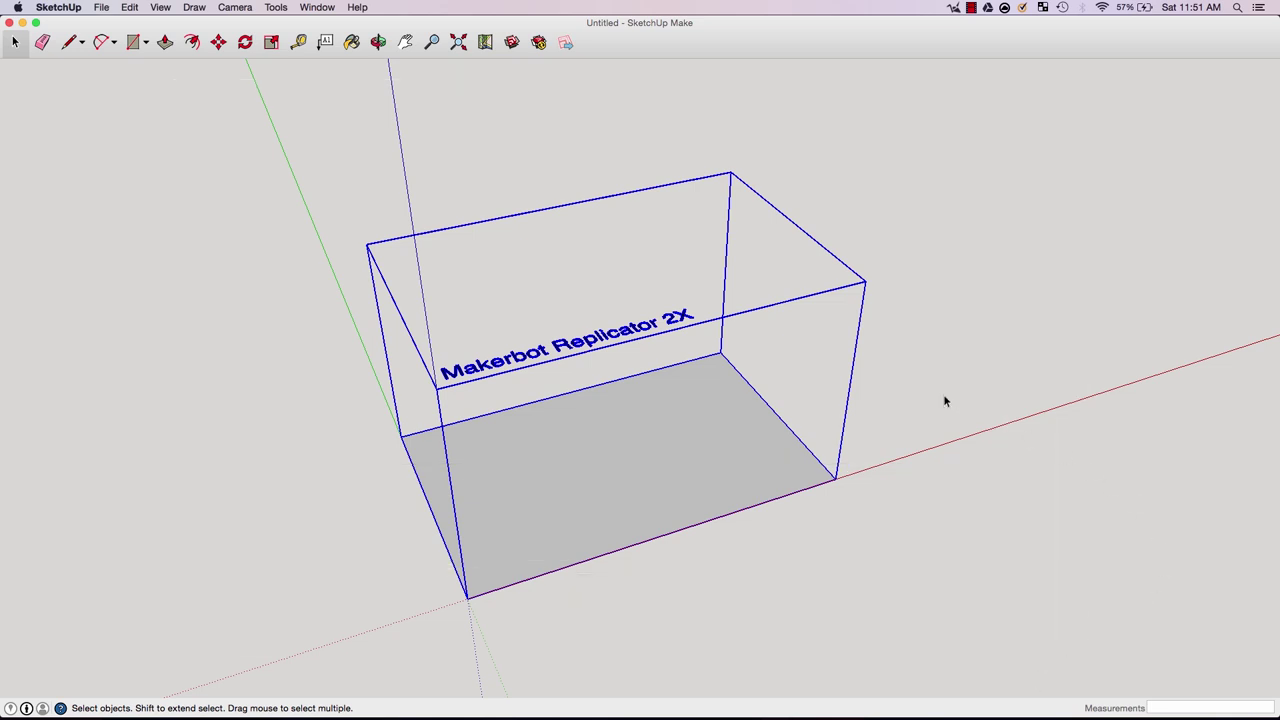
key("Delete")
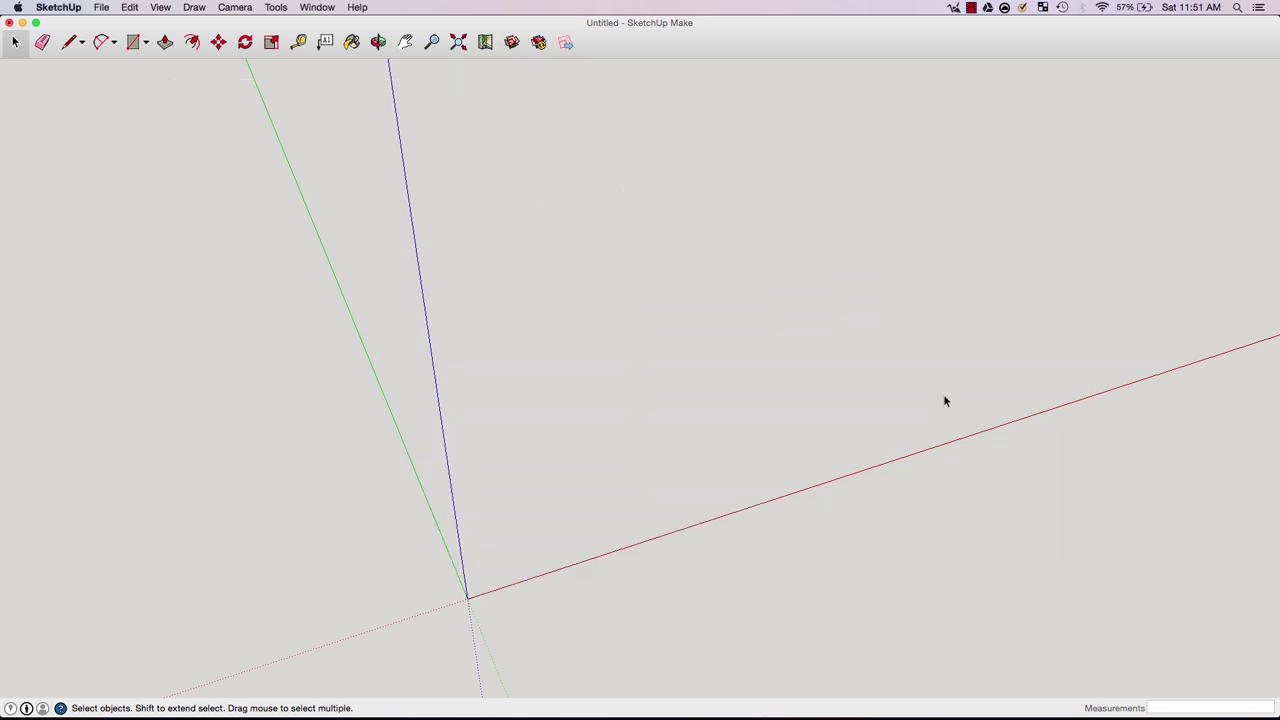
- Show the Instructor help window, move it clear of the drawing area and expand its content
left_click(318, 7)
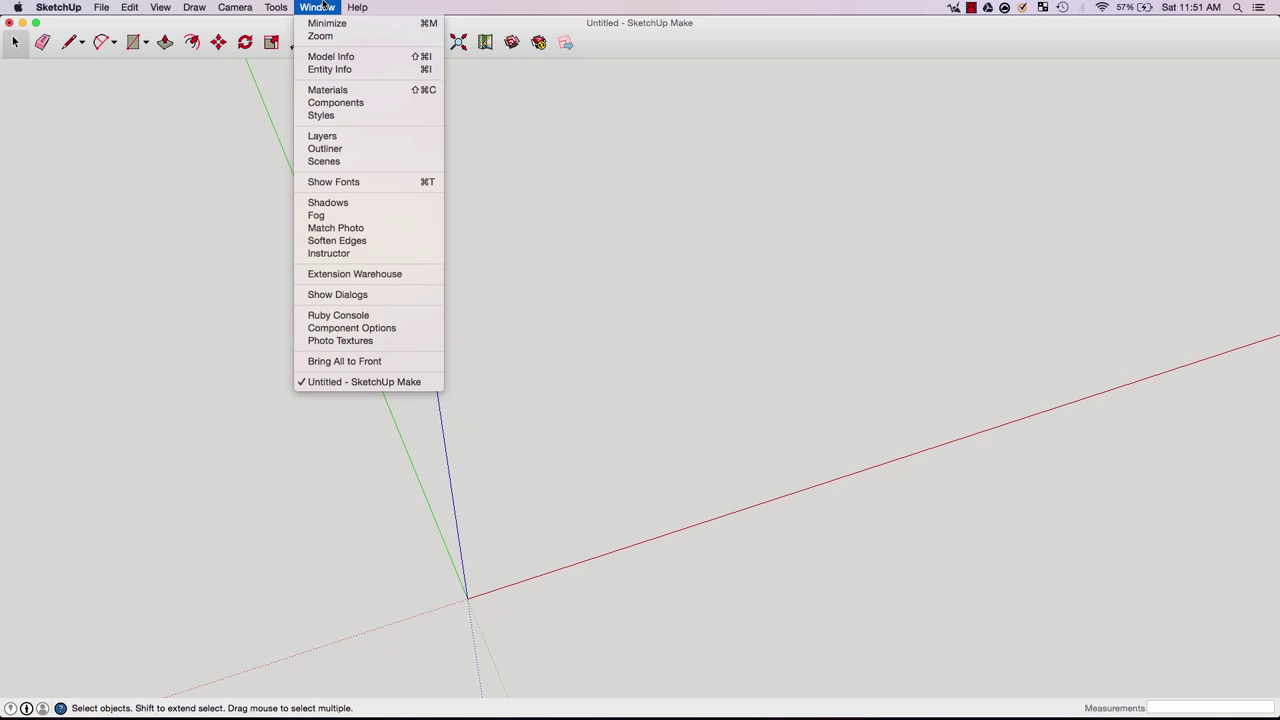
left_click(356, 256)
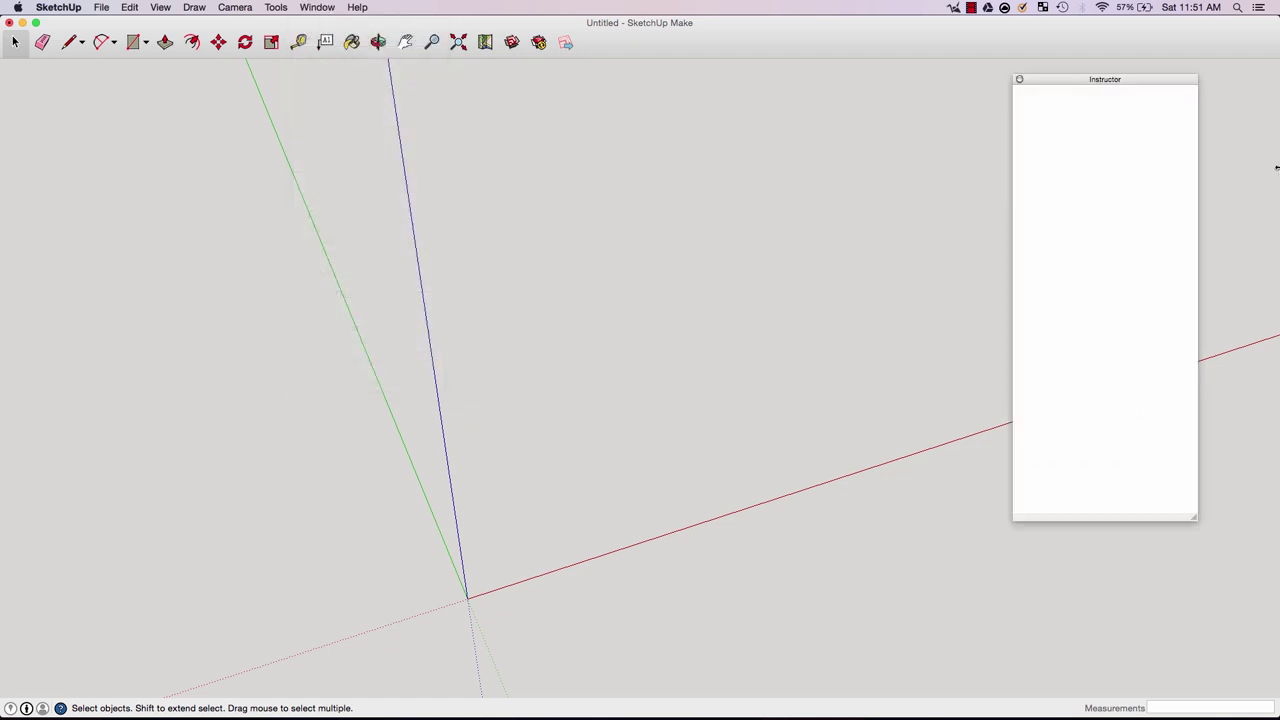
left_click_drag(1084, 70, 1128, 66)
double_click(1128, 66)
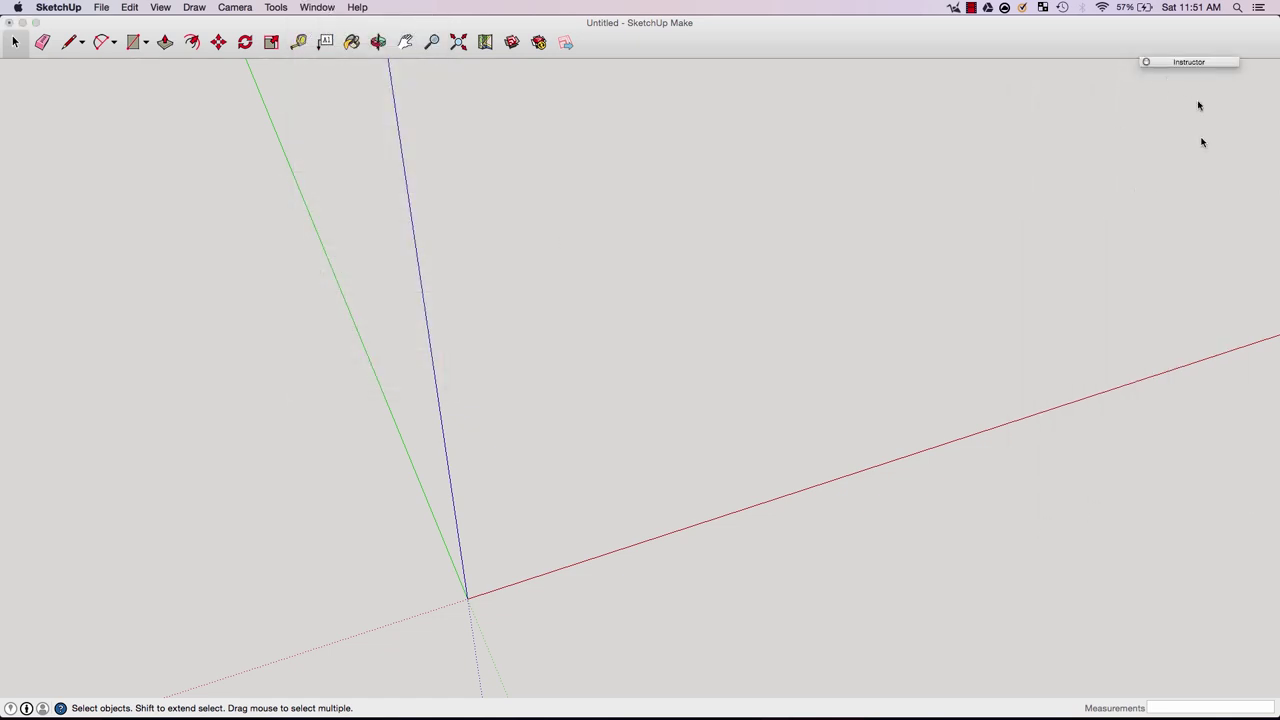
double_click(1180, 63)
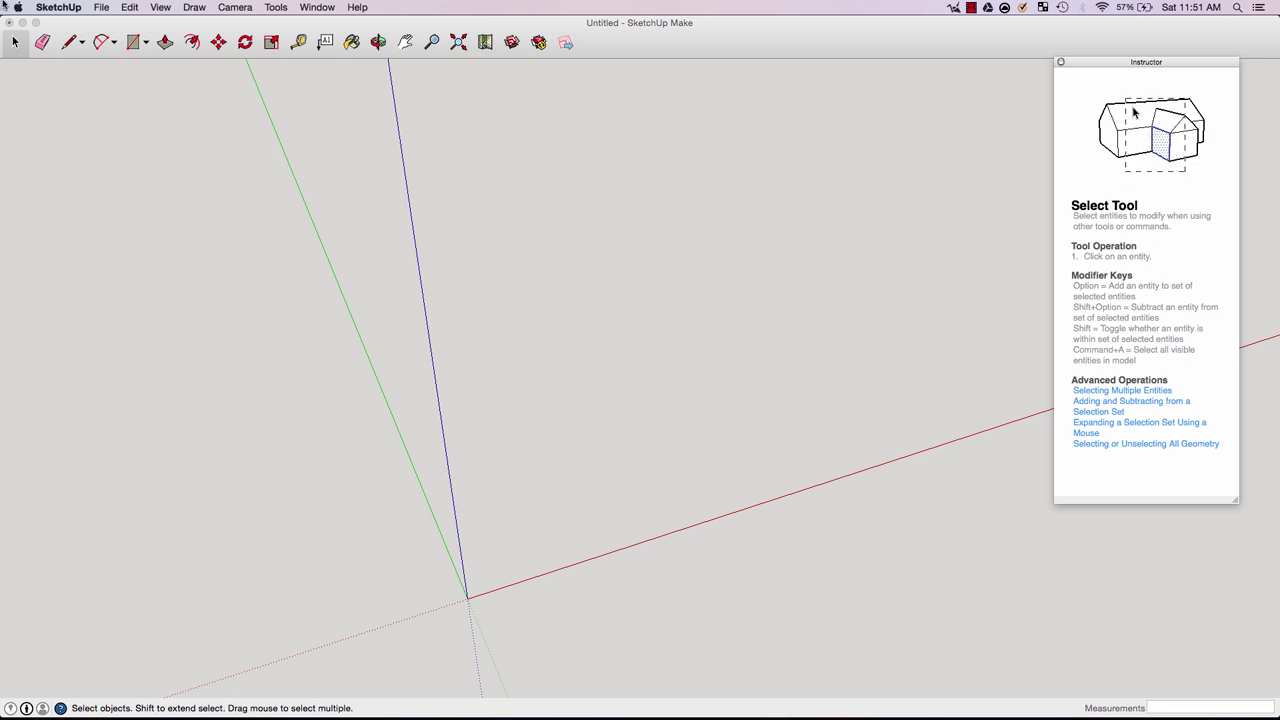
- Review the Instructor help for several drawing tools, return to the Select tool and close the Instructor
left_click(44, 41)
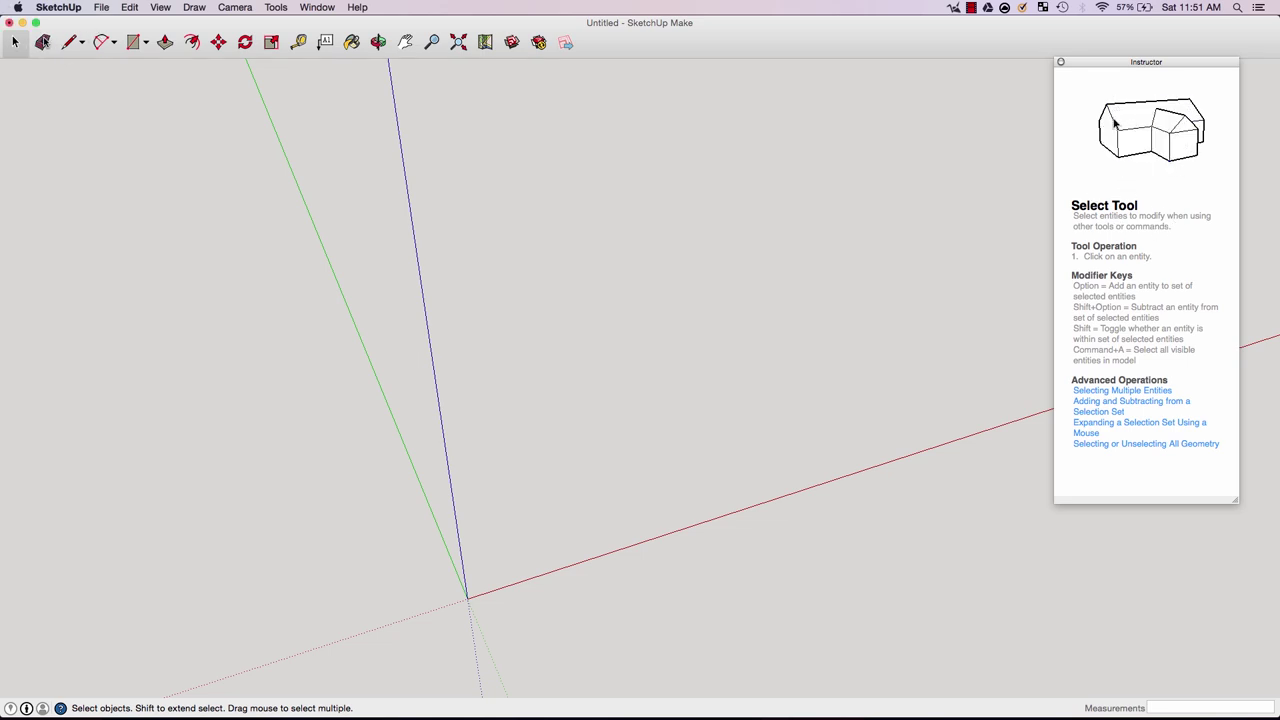
left_click(69, 42)
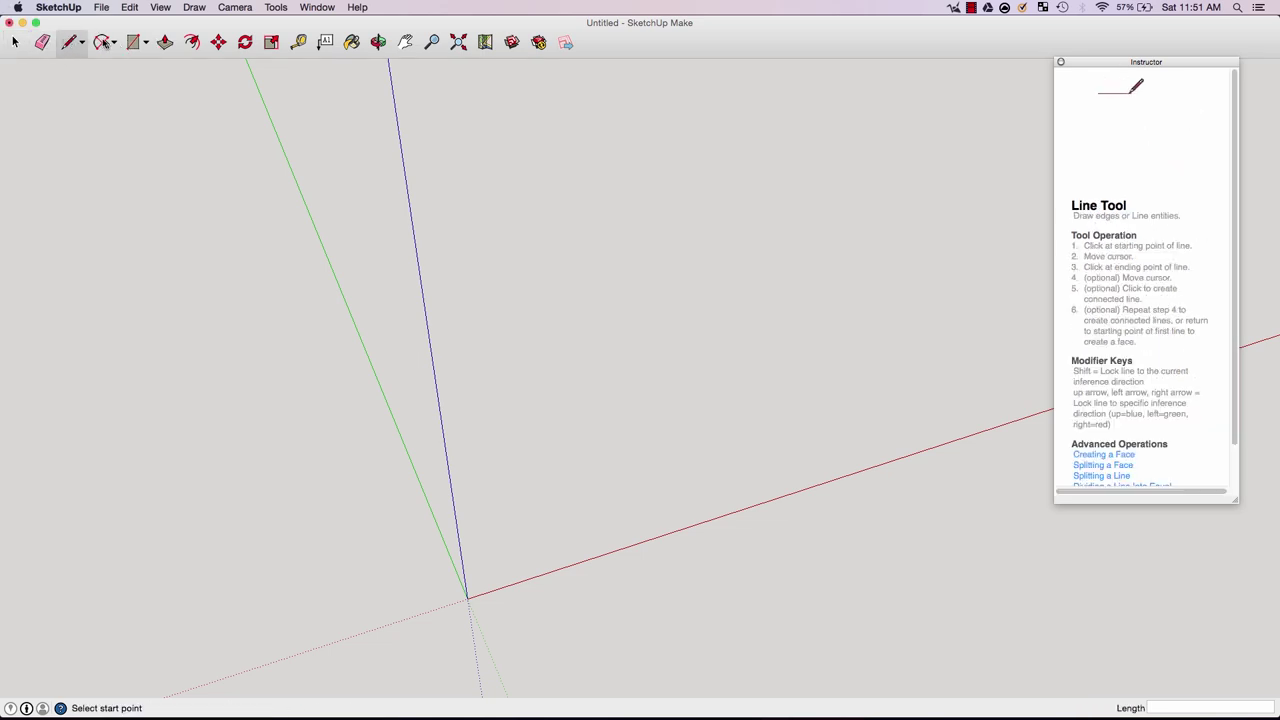
left_click(101, 42)
left_click(15, 41)
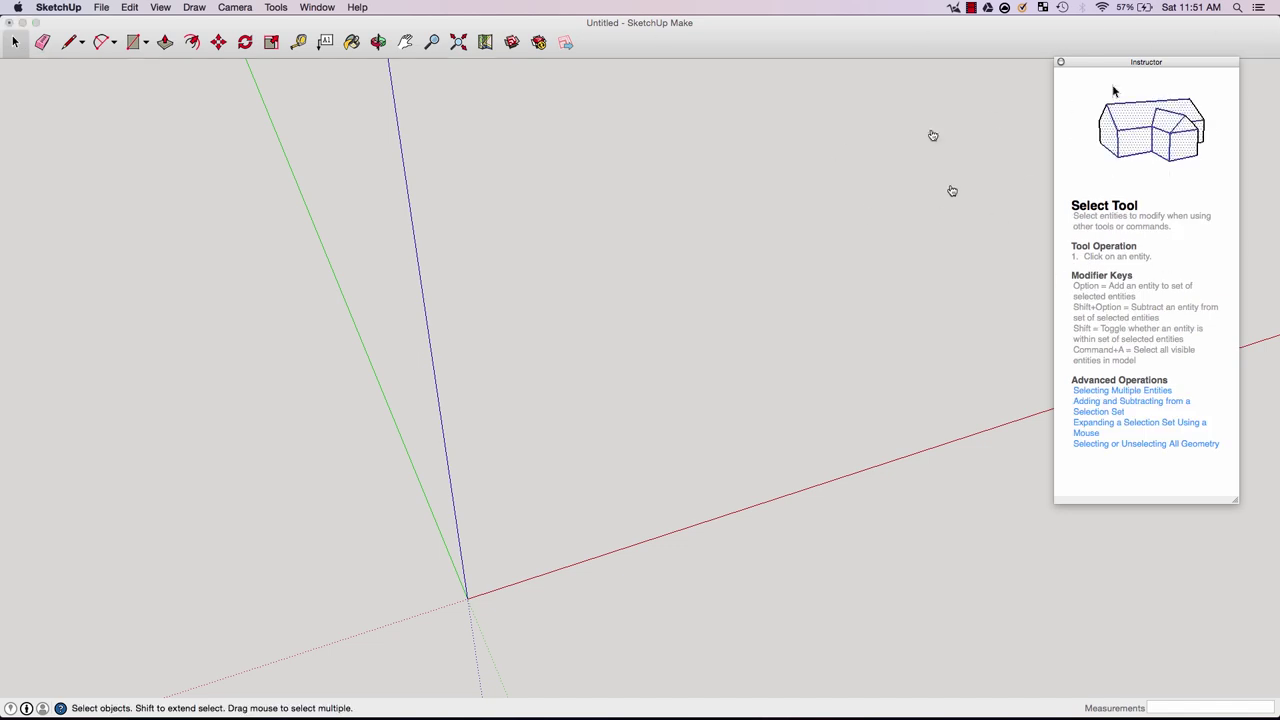
left_click(1122, 68)
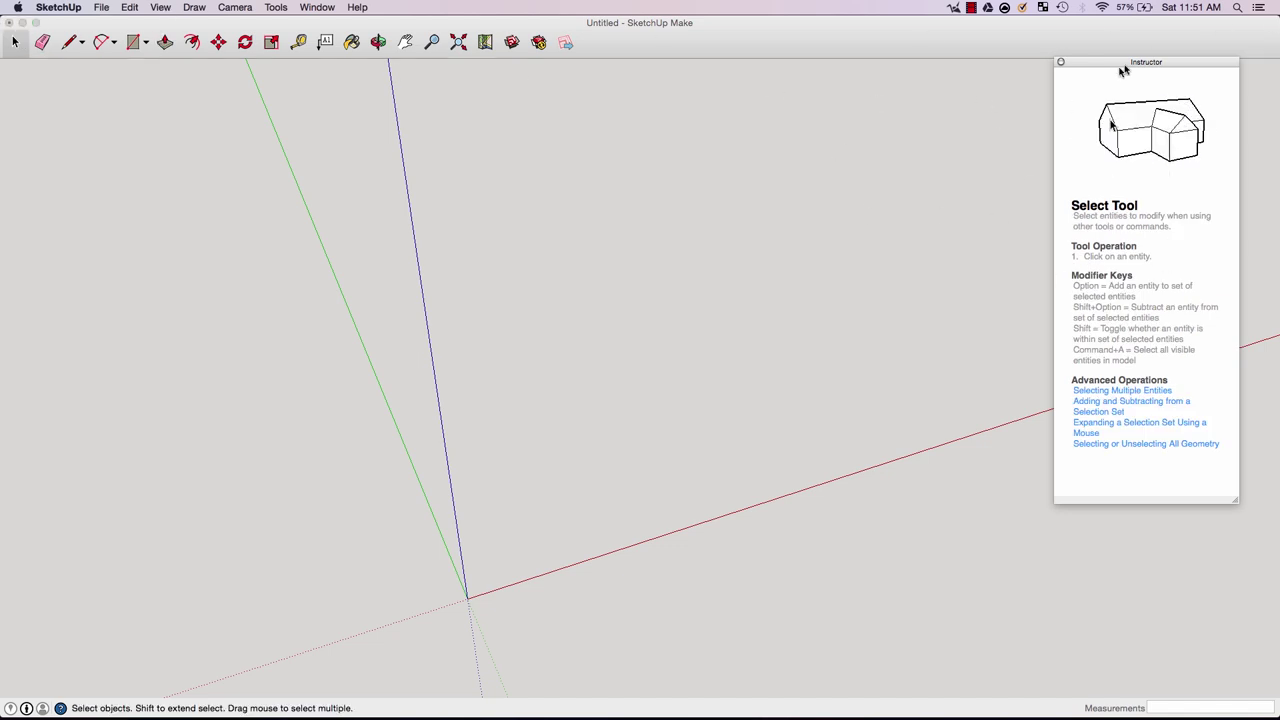
left_click(1062, 64)
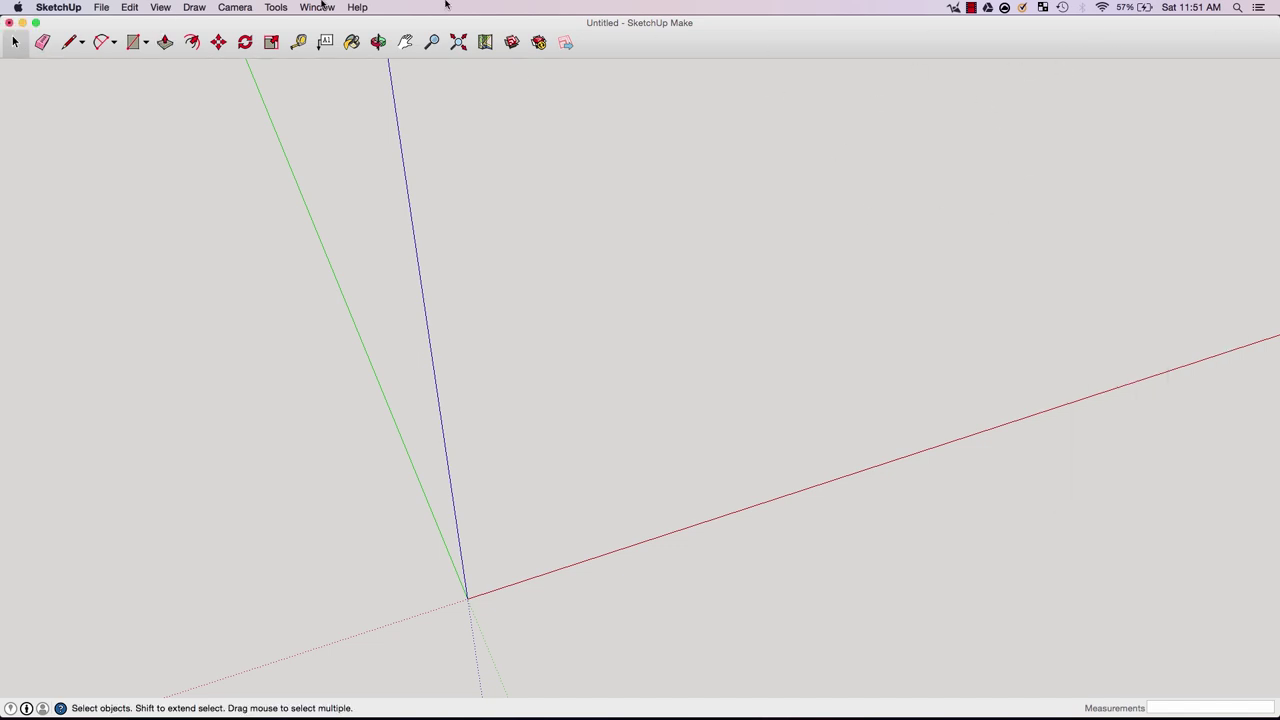
- Draw a closed 100 mm square face on the ground near the origin with the Line tool, its edges parallel to the red and green axes
left_click(378, 42)
left_click_drag(565, 210, 551, 386)
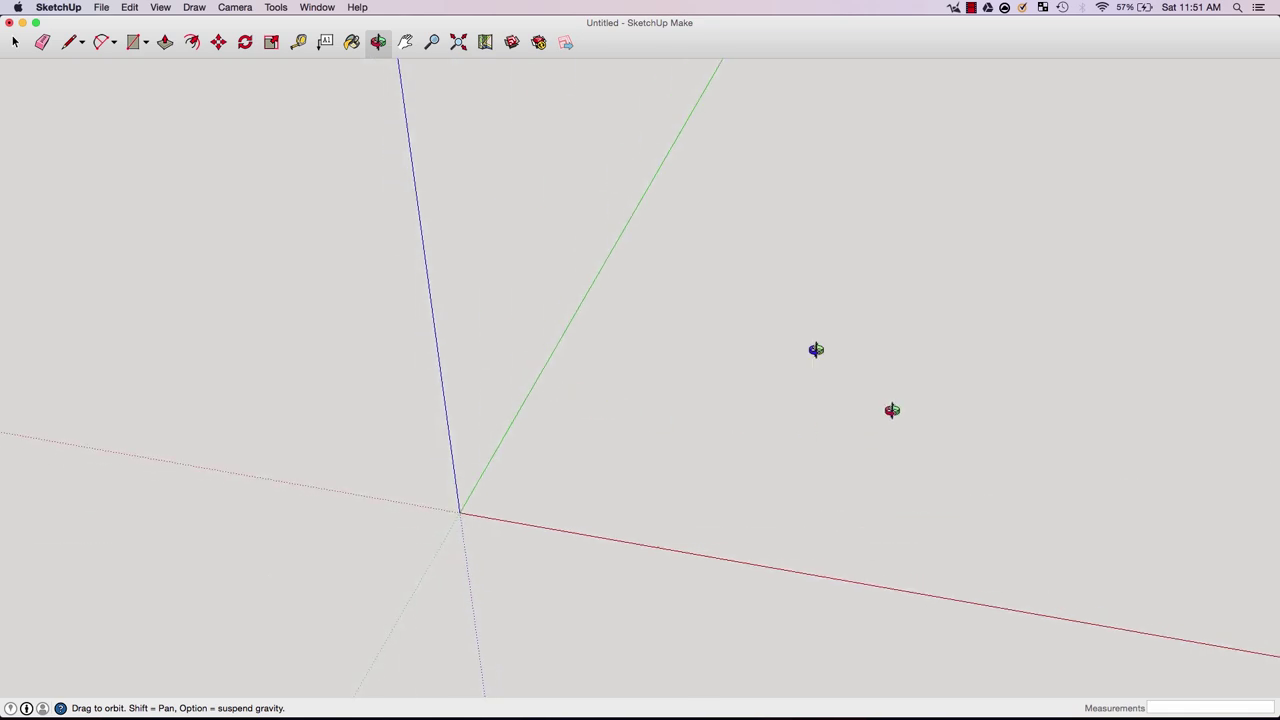
left_click(67, 45)
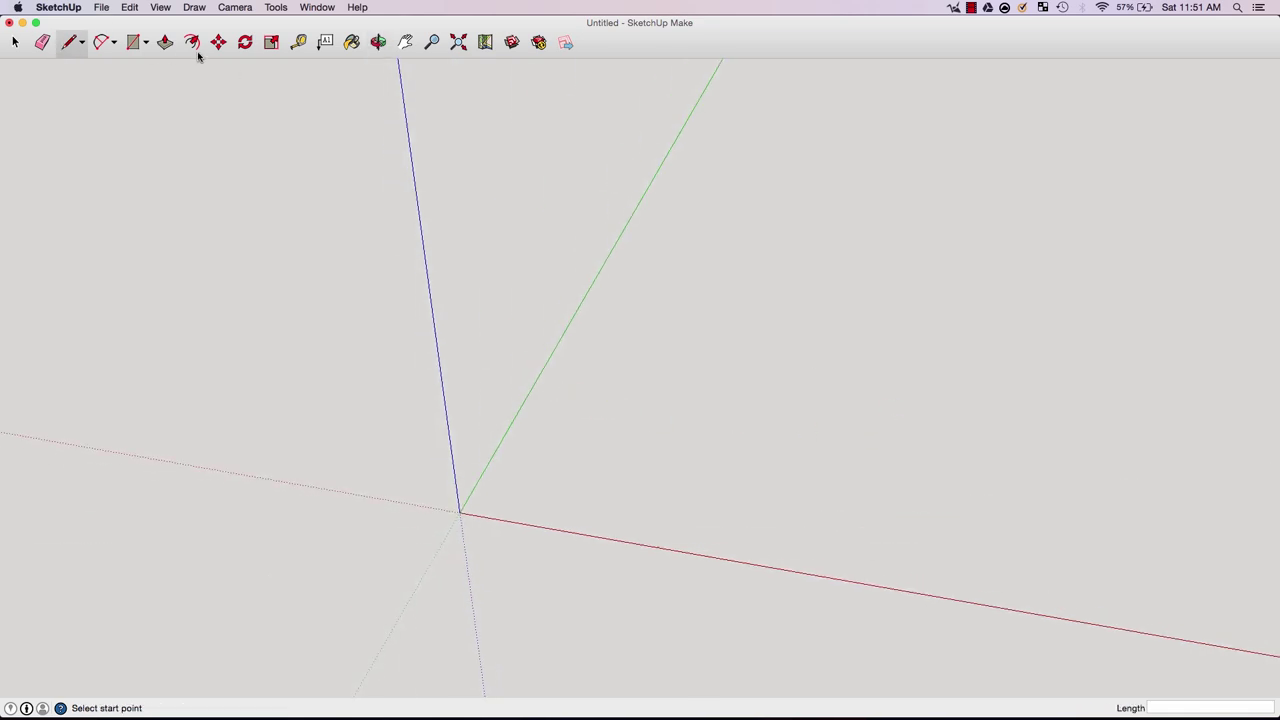
left_click(567, 515)
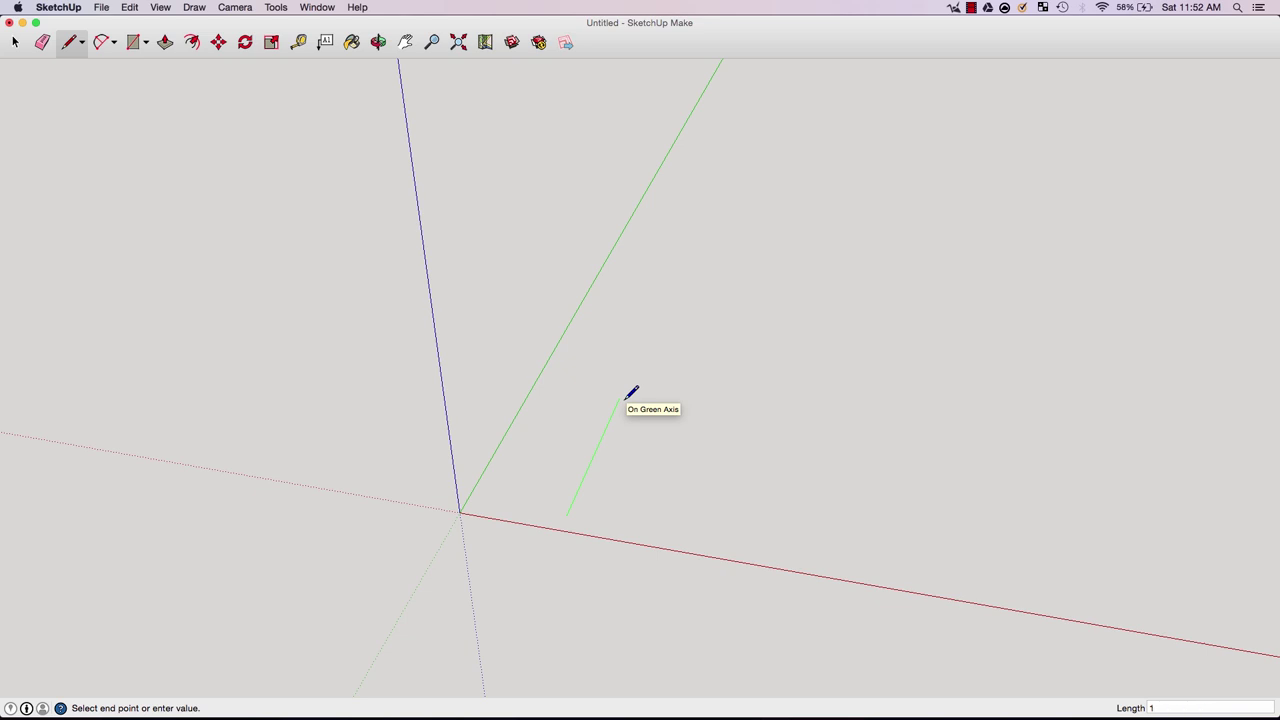
key("Return")
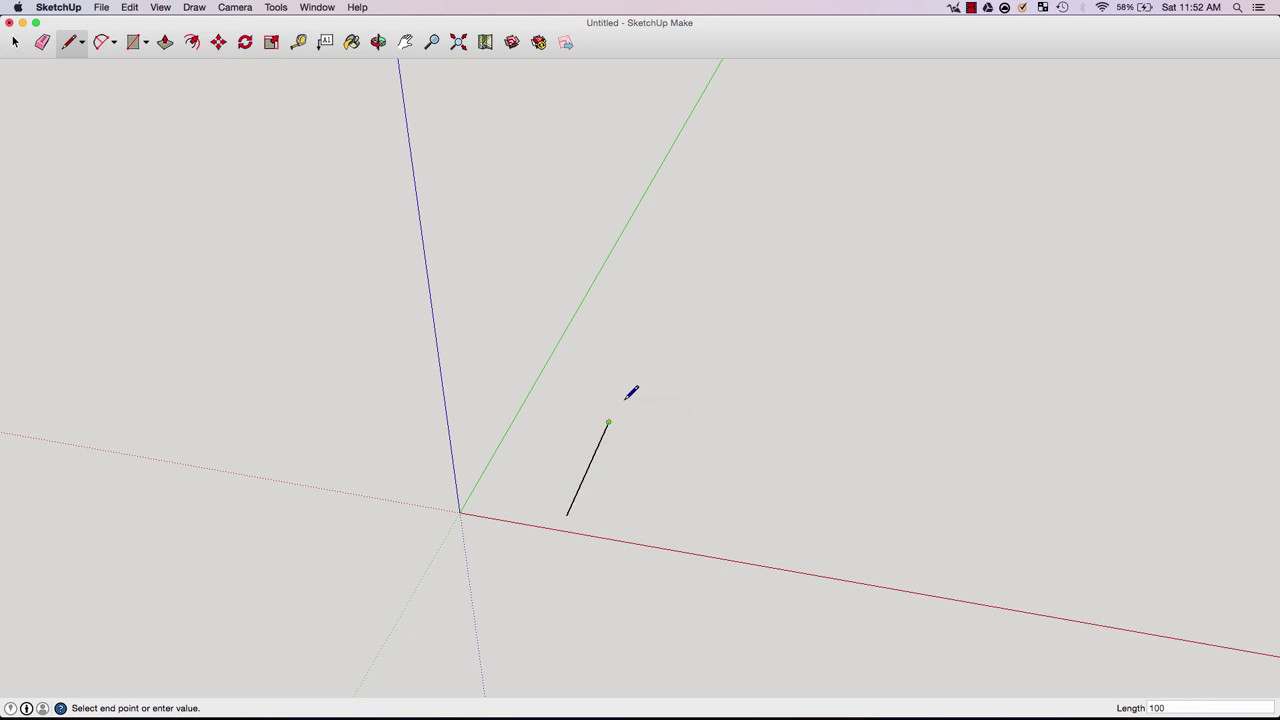
left_click(724, 438)
type("100.000000mm")
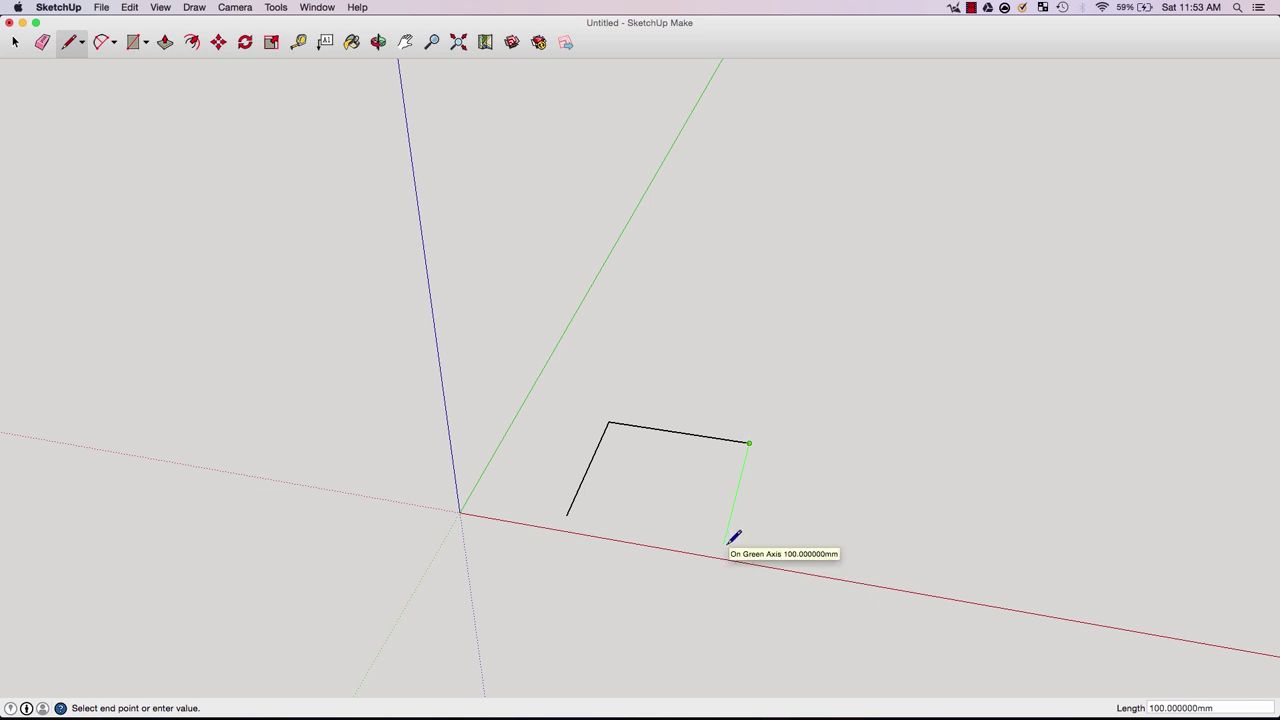
left_click(727, 544)
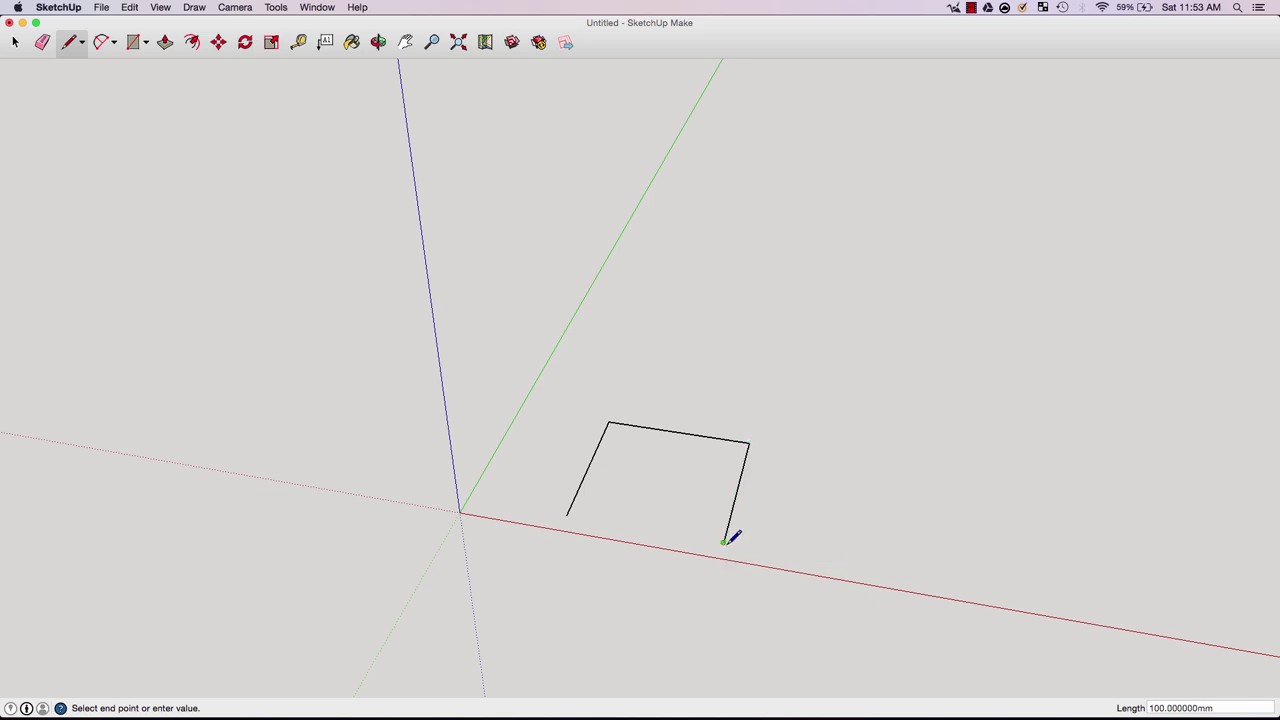
left_click(567, 515)
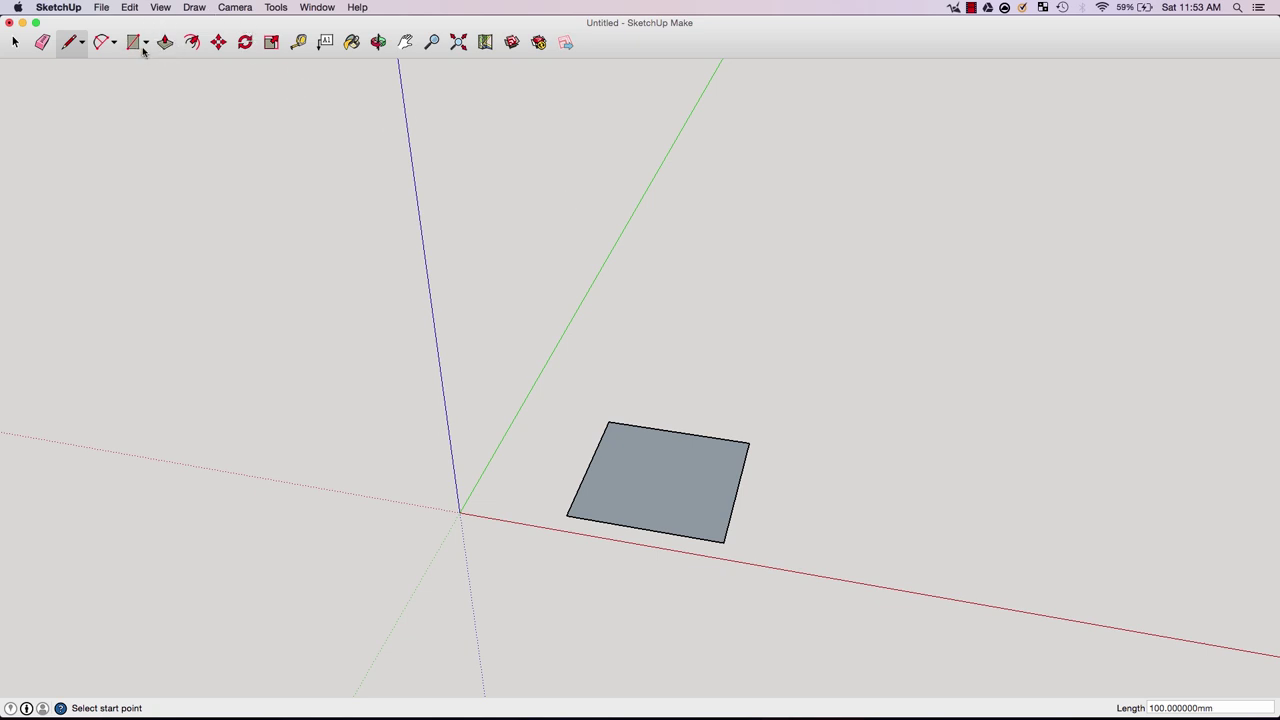
- Draw a 100 mm vertical line along the blue axis from the square's rear corner nearest the green axis
left_click(378, 43)
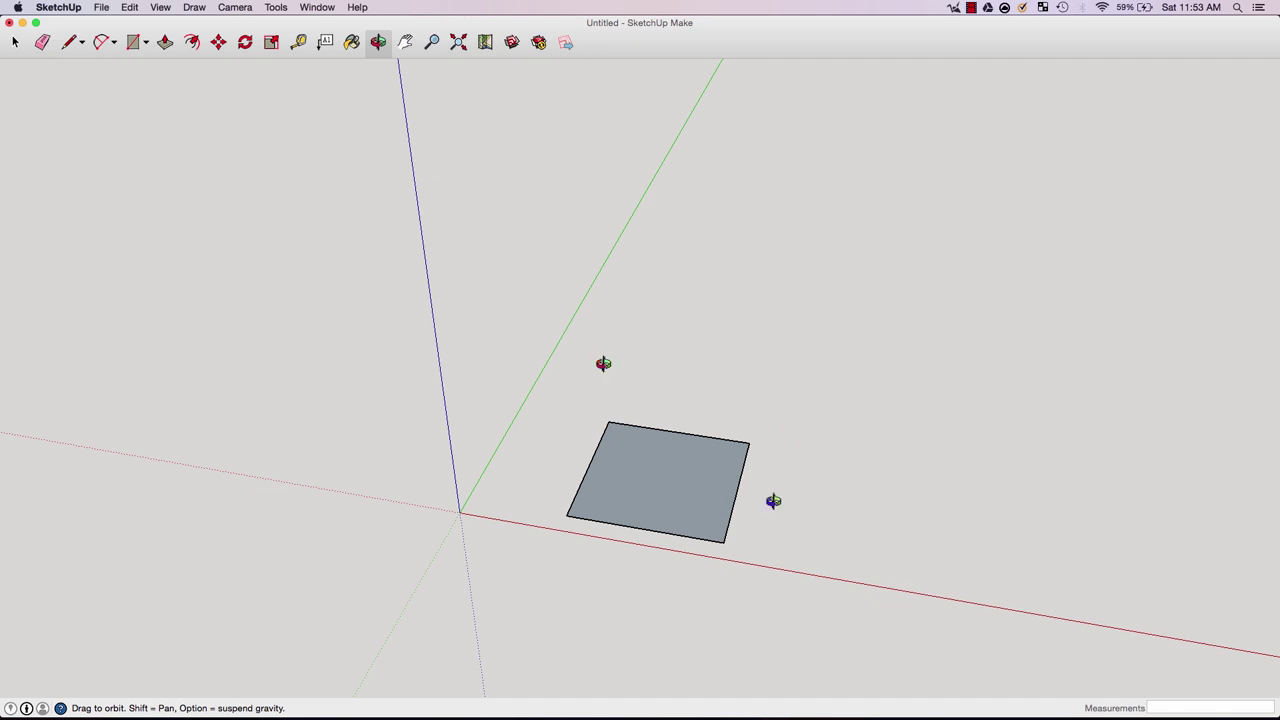
left_click_drag(771, 503, 796, 340)
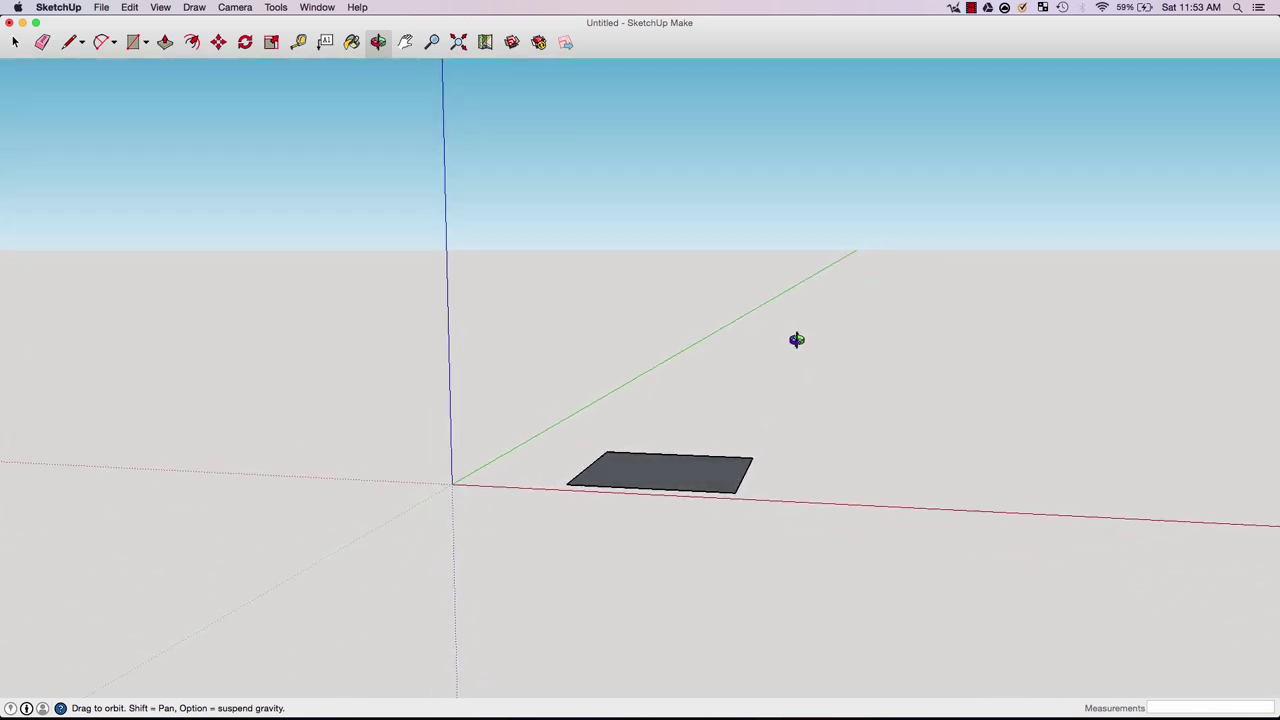
left_click(68, 43)
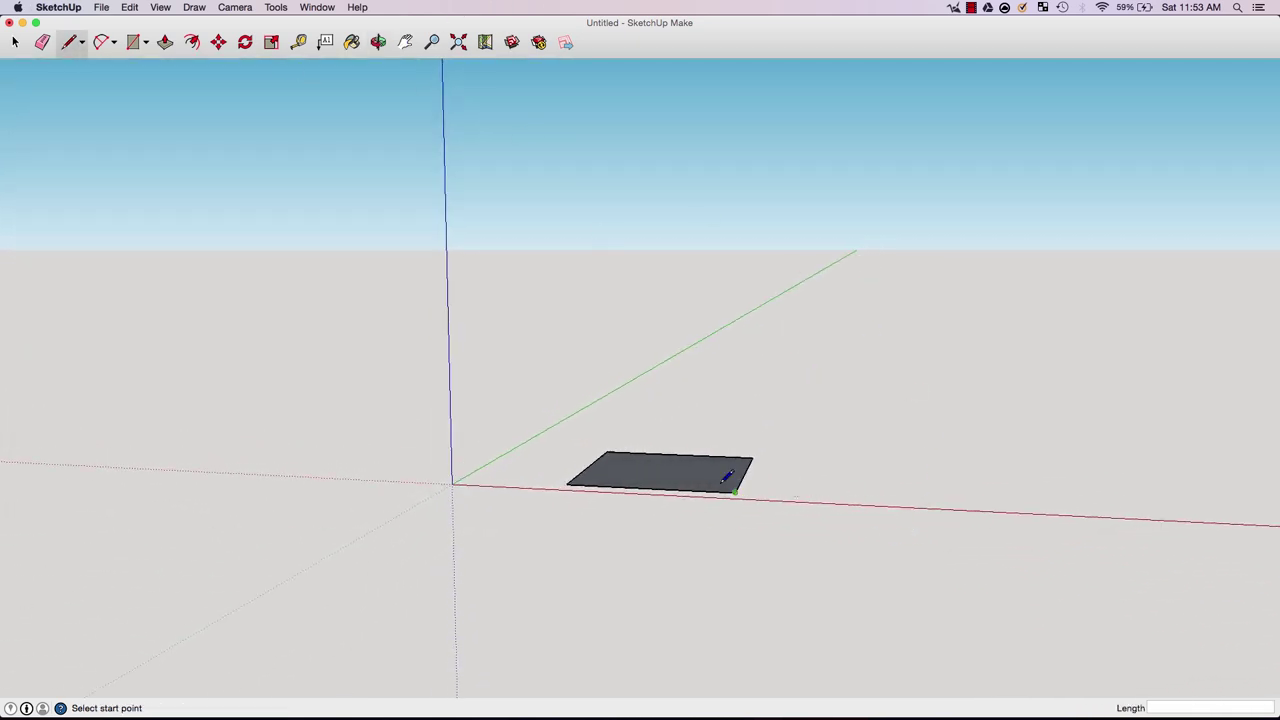
left_click(606, 453)
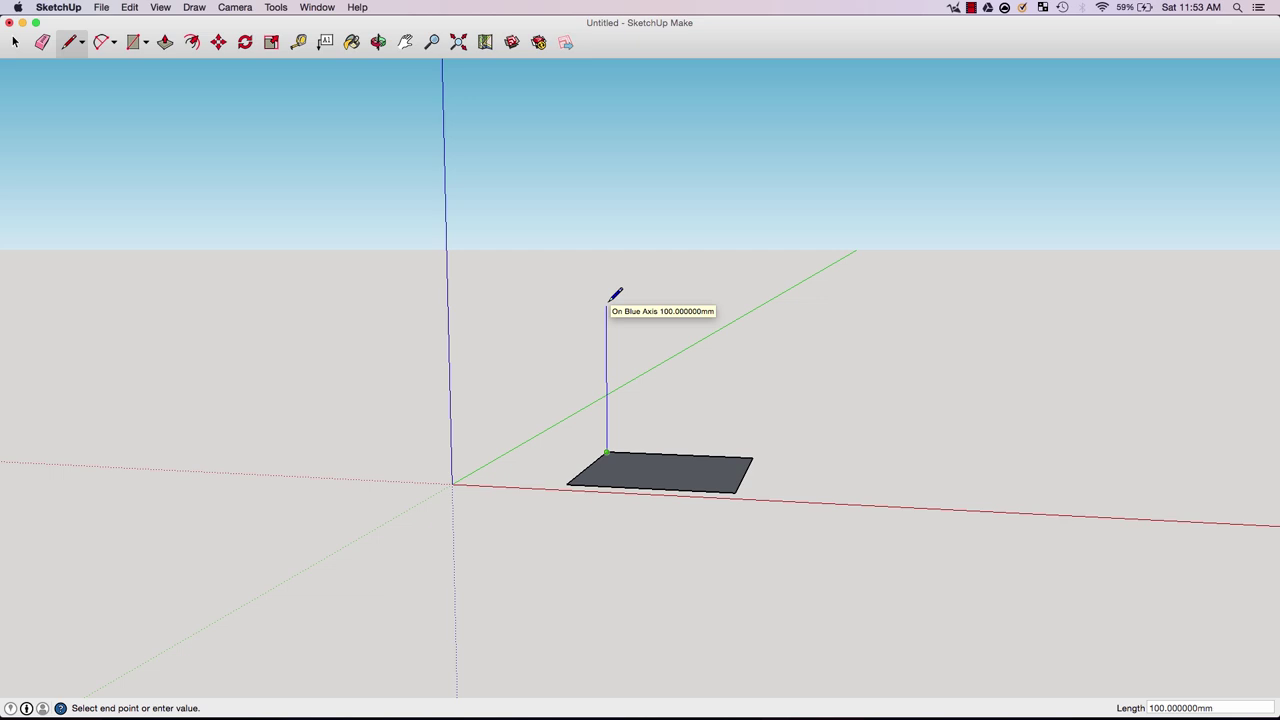
left_click(607, 305)
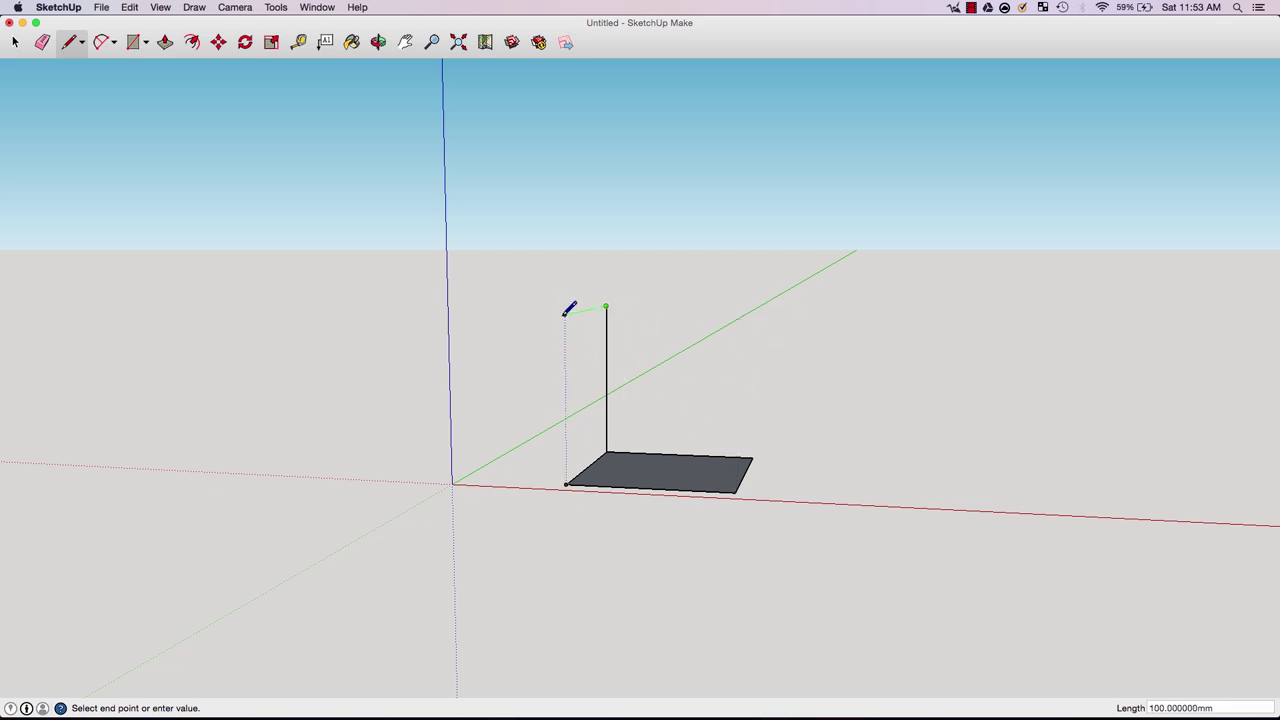
key("Escape")
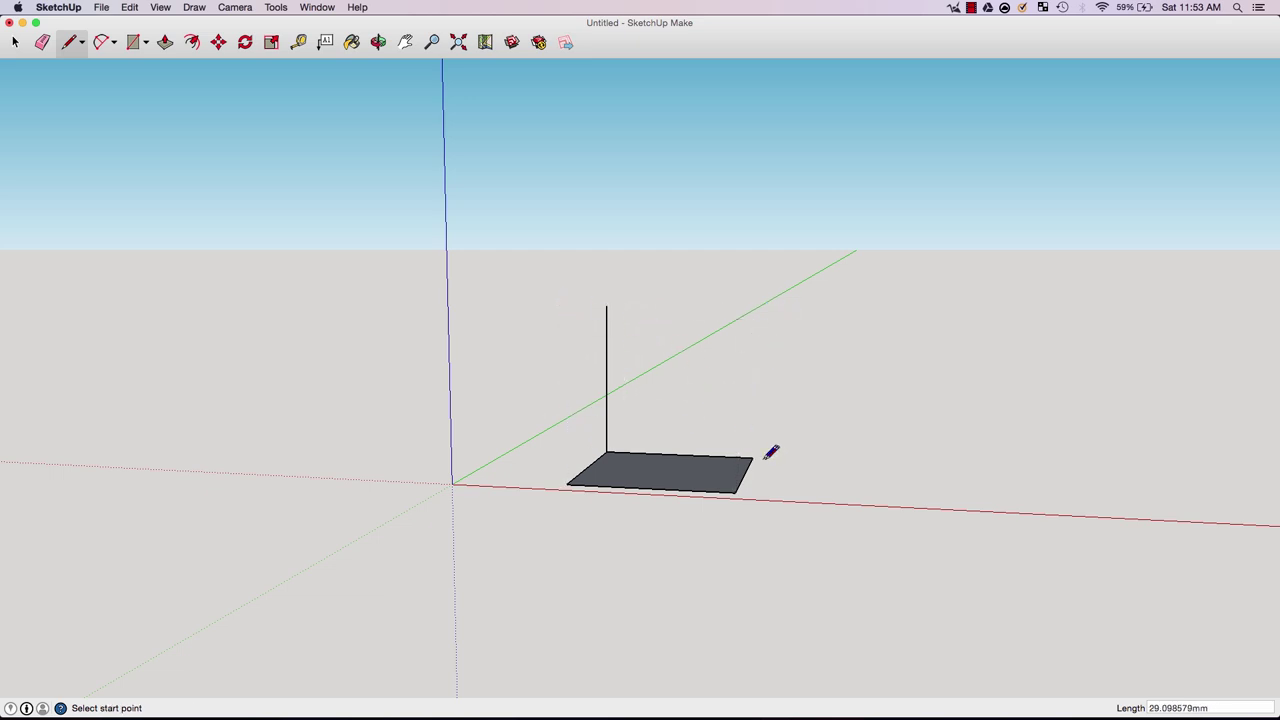
- Draw separate 100 mm vertical lines up from the square's rear-right and front-right corners, level with the first upright
left_click(752, 457)
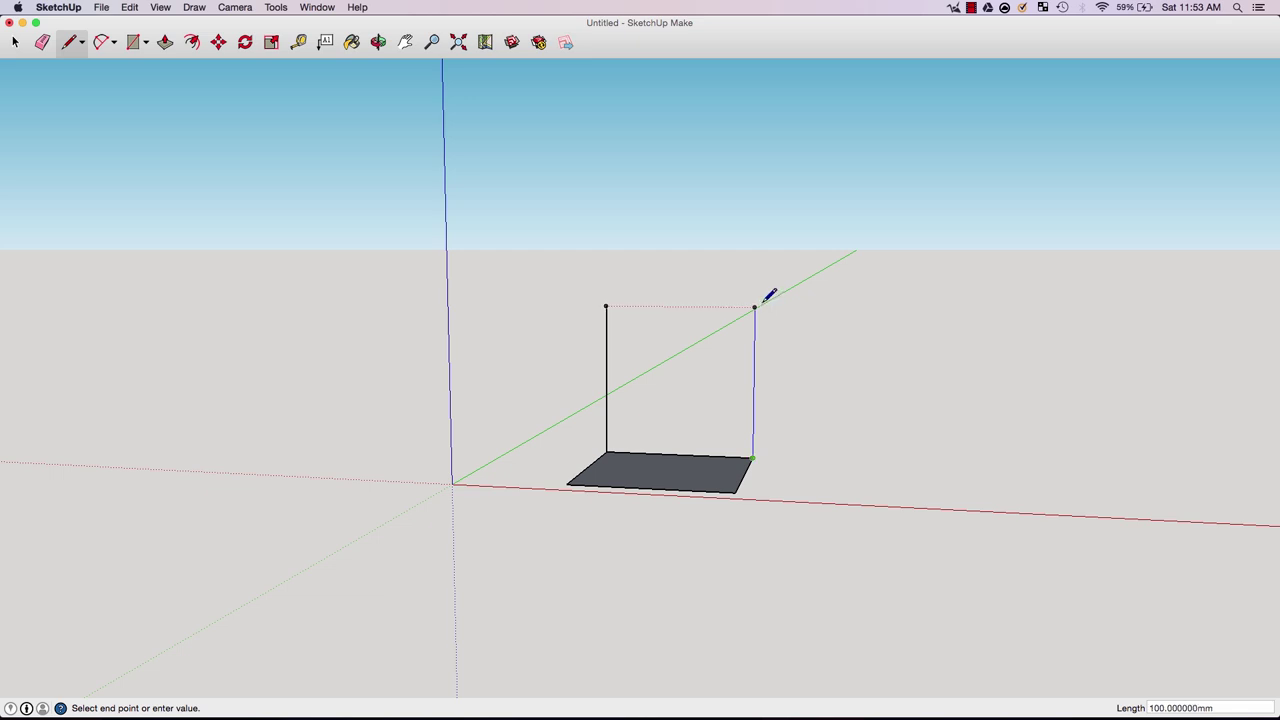
left_click(754, 307)
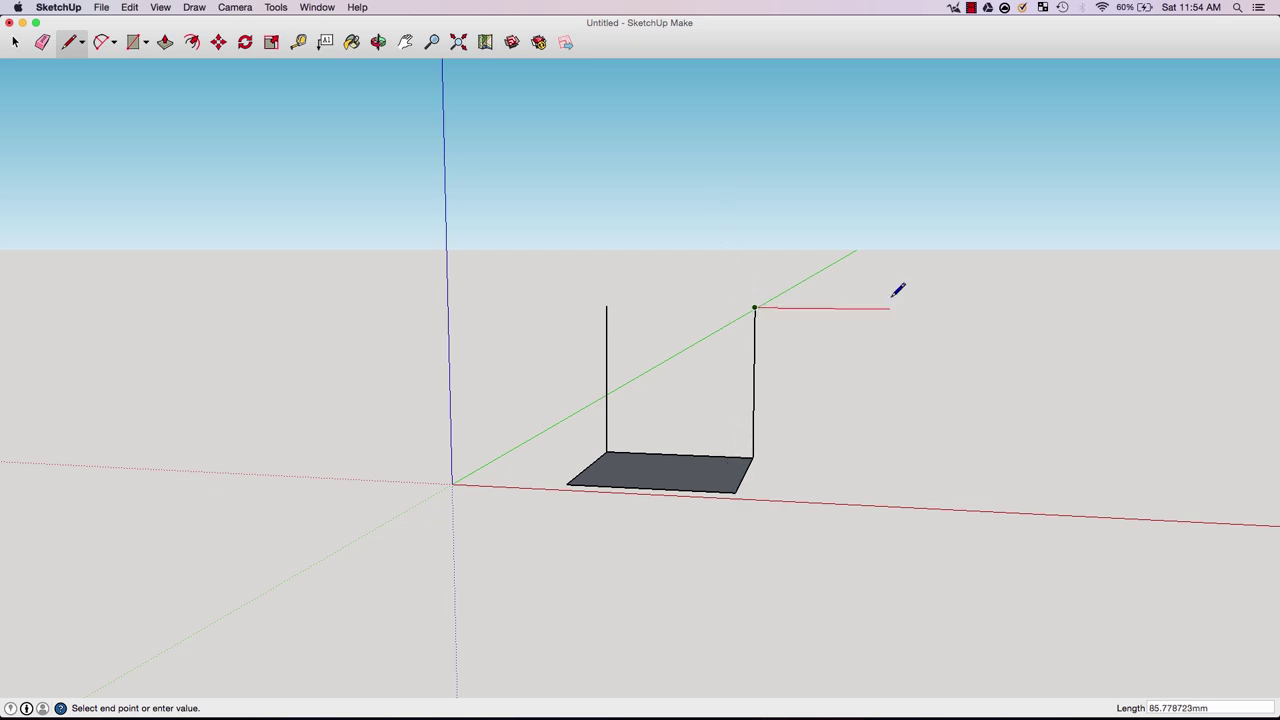
key("Escape")
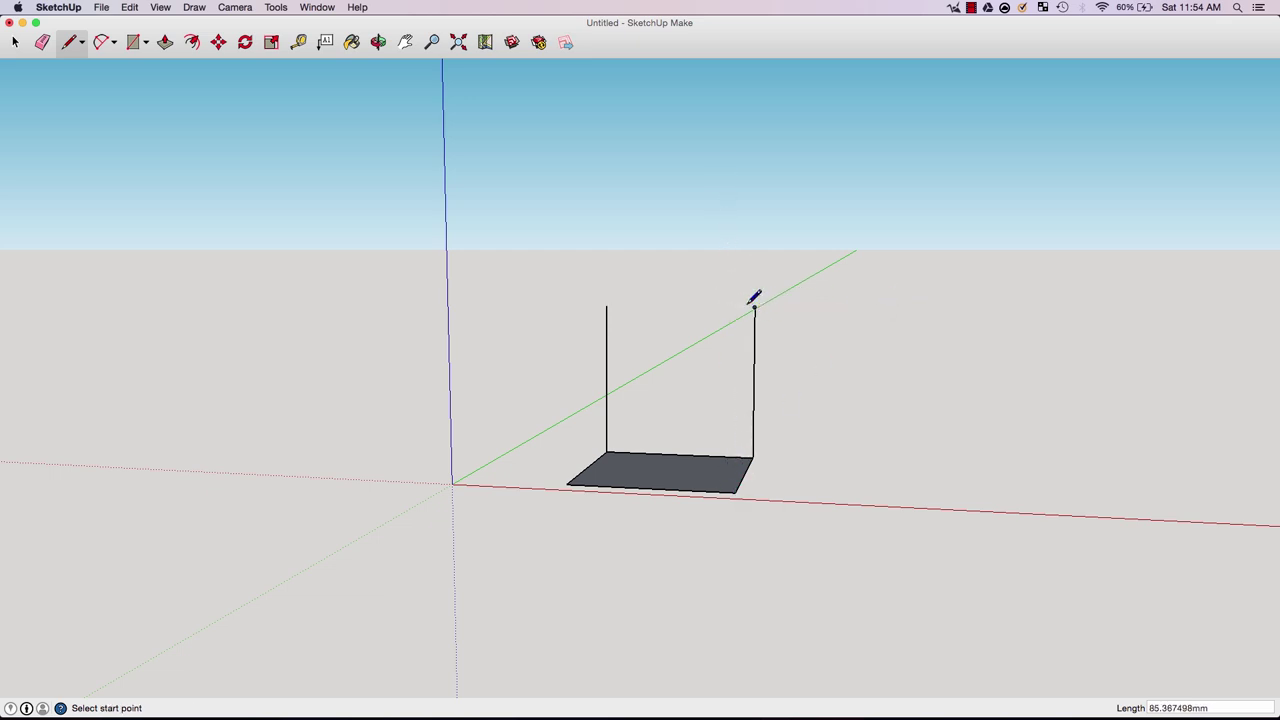
left_click(737, 491)
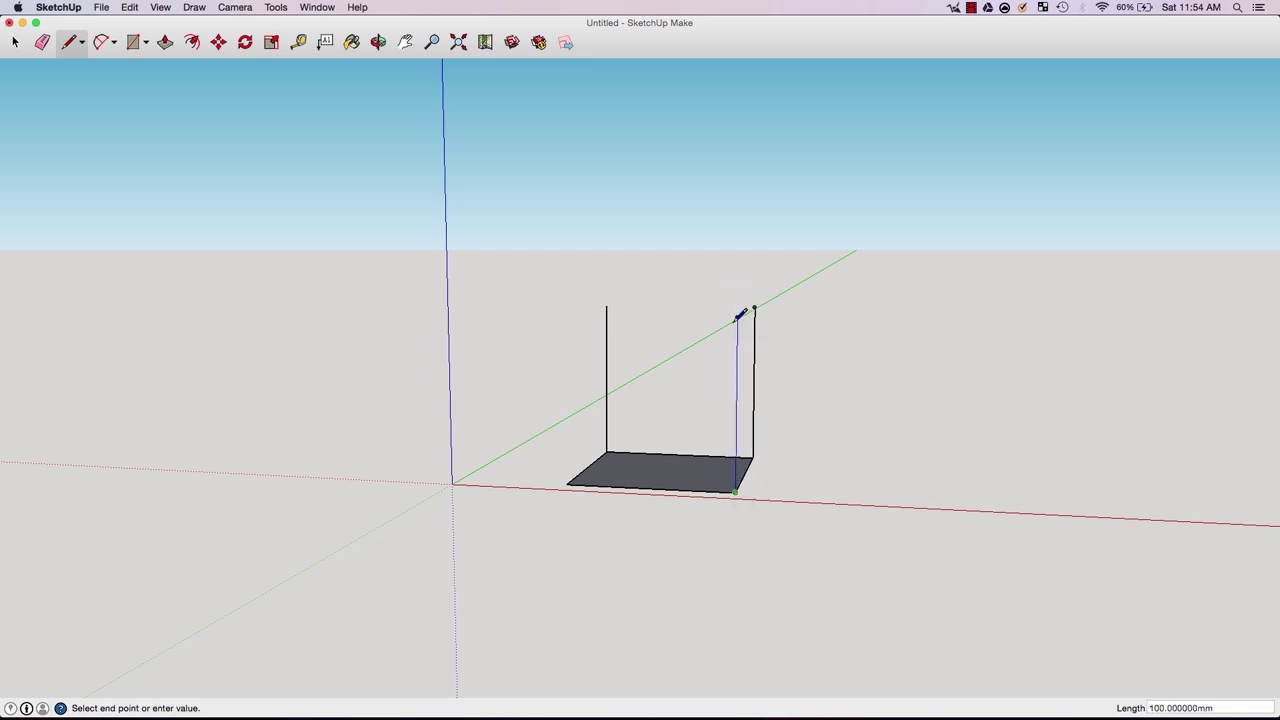
left_click(737, 318)
key("Escape")
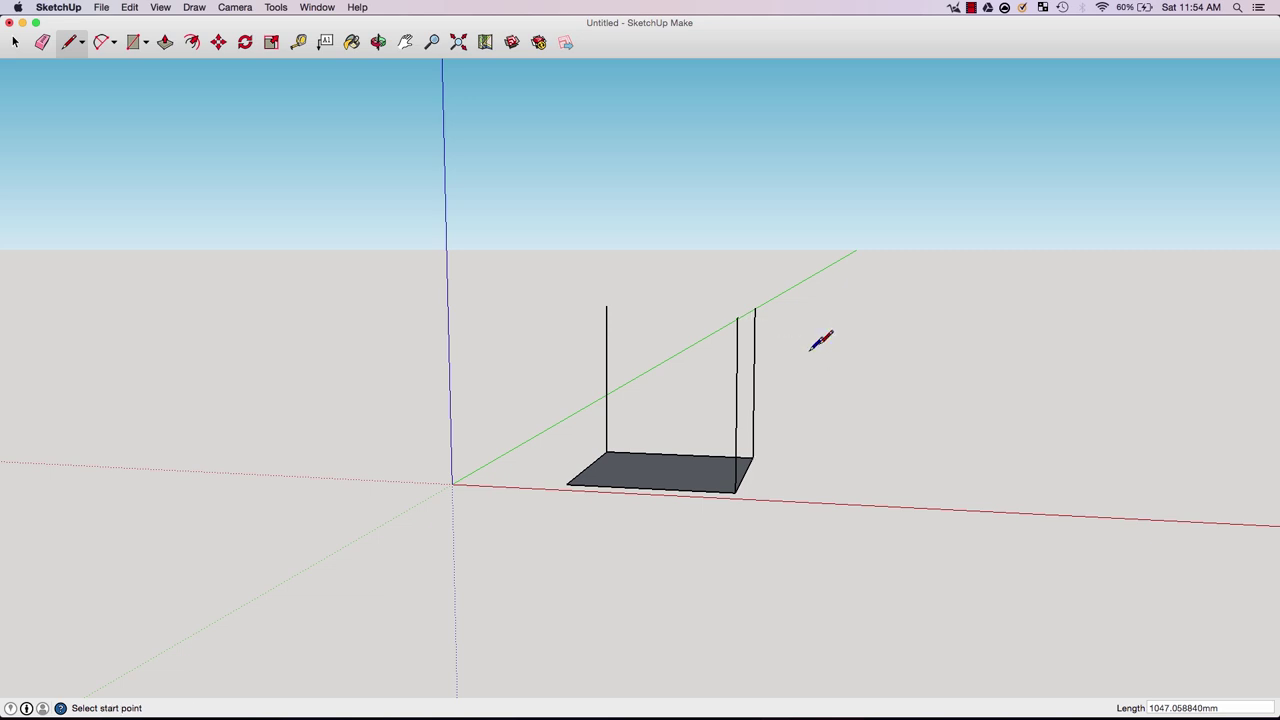
- Draw a 100 mm vertical line up from the base square's remaining front corner, level with the other uprights
left_click(567, 485)
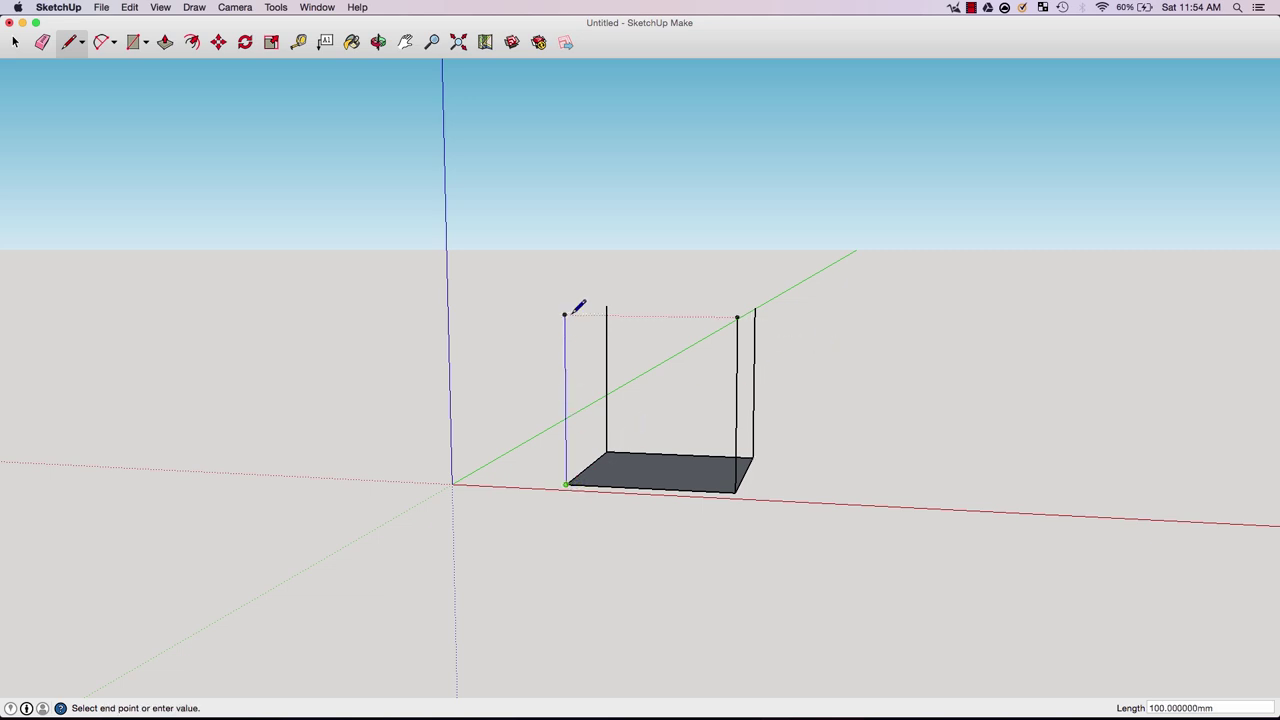
left_click(564, 315)
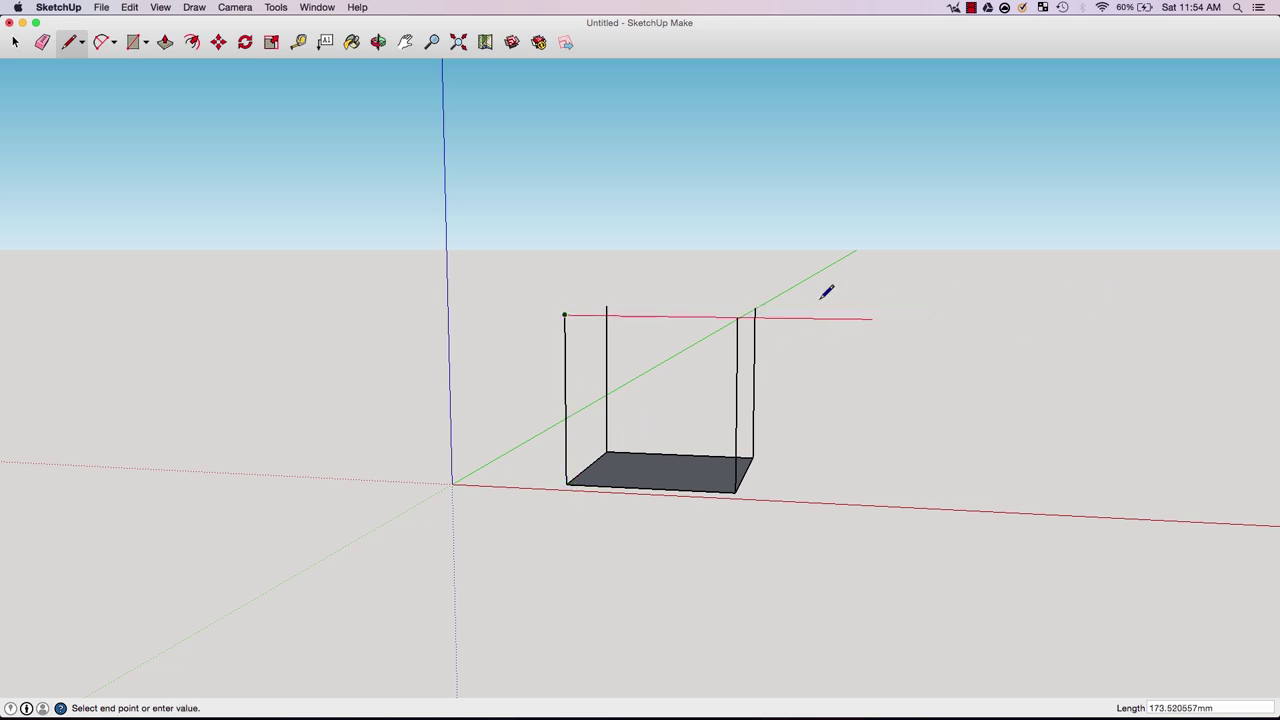
key("Escape")
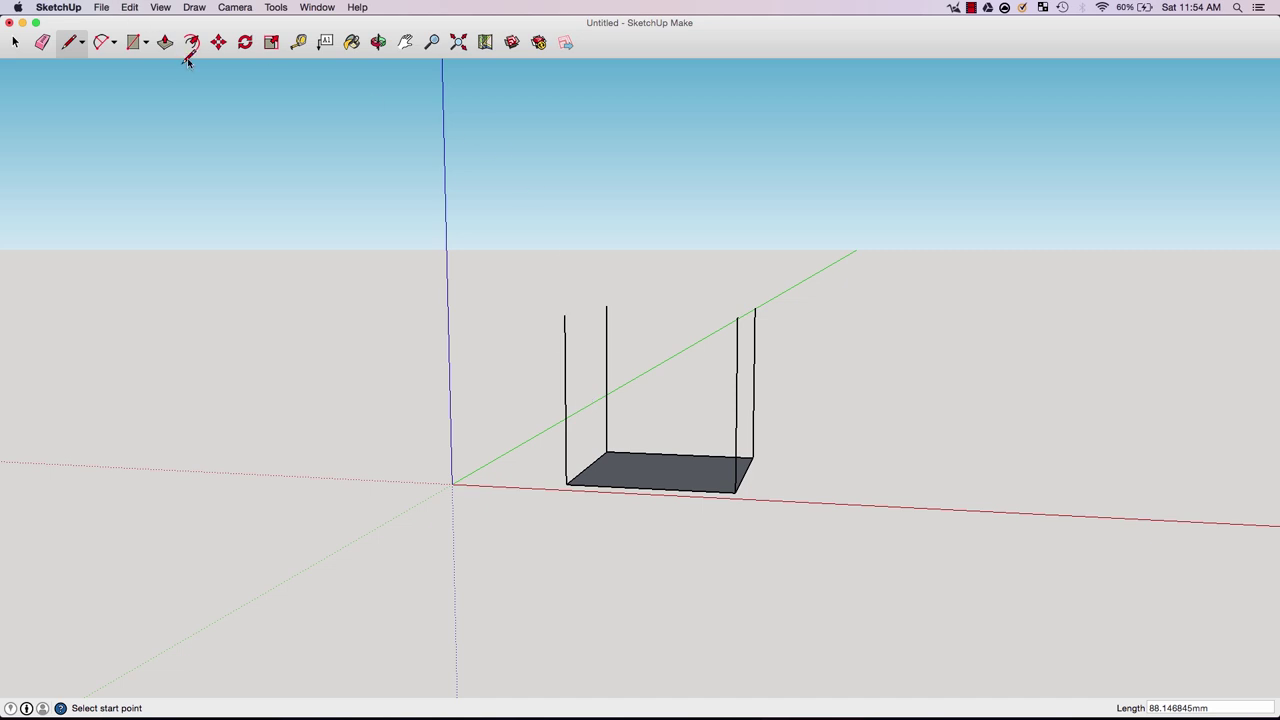
- Copy the ground square 100 mm straight up with the Move tool so it caps the four uprights
left_click(42, 42)
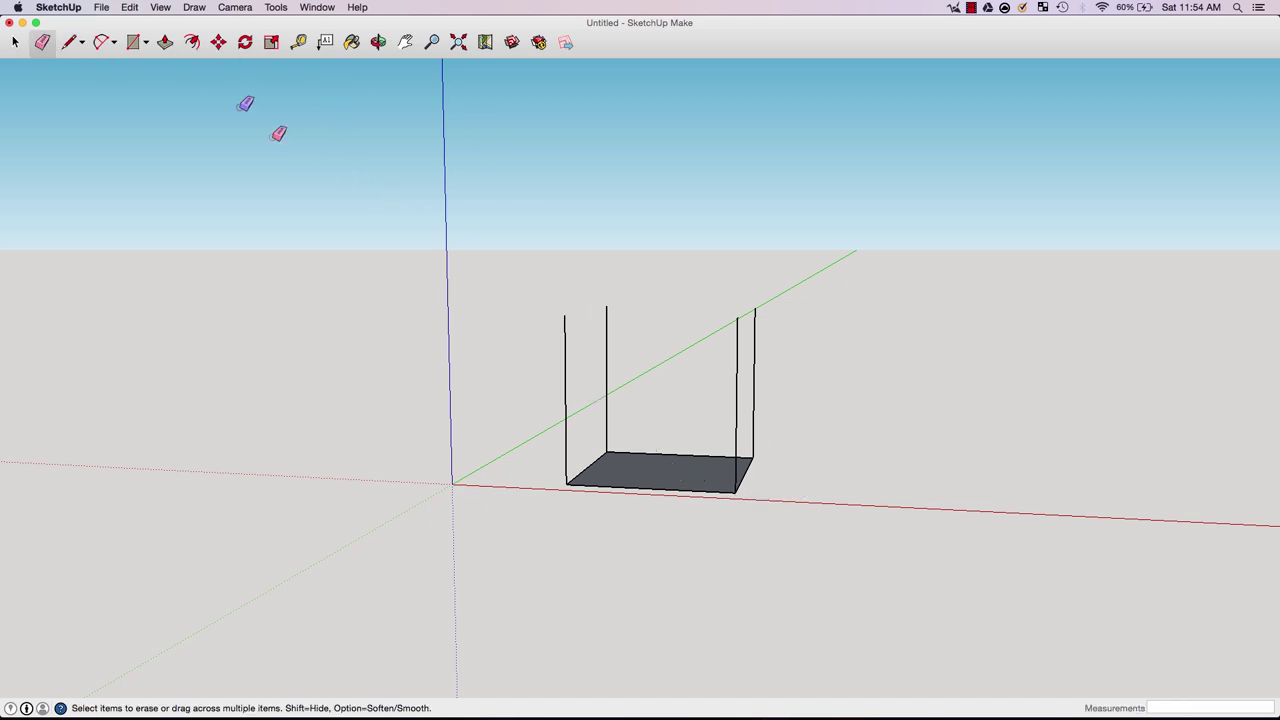
left_click(218, 42)
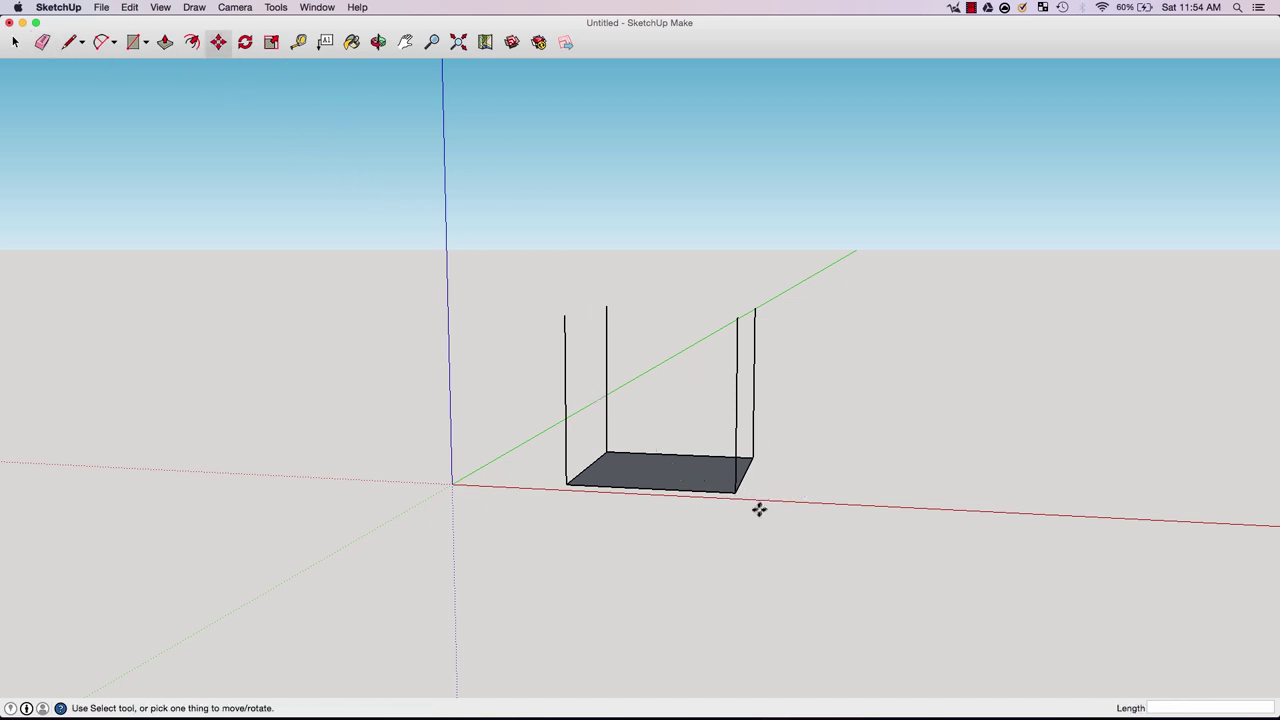
left_click(682, 473)
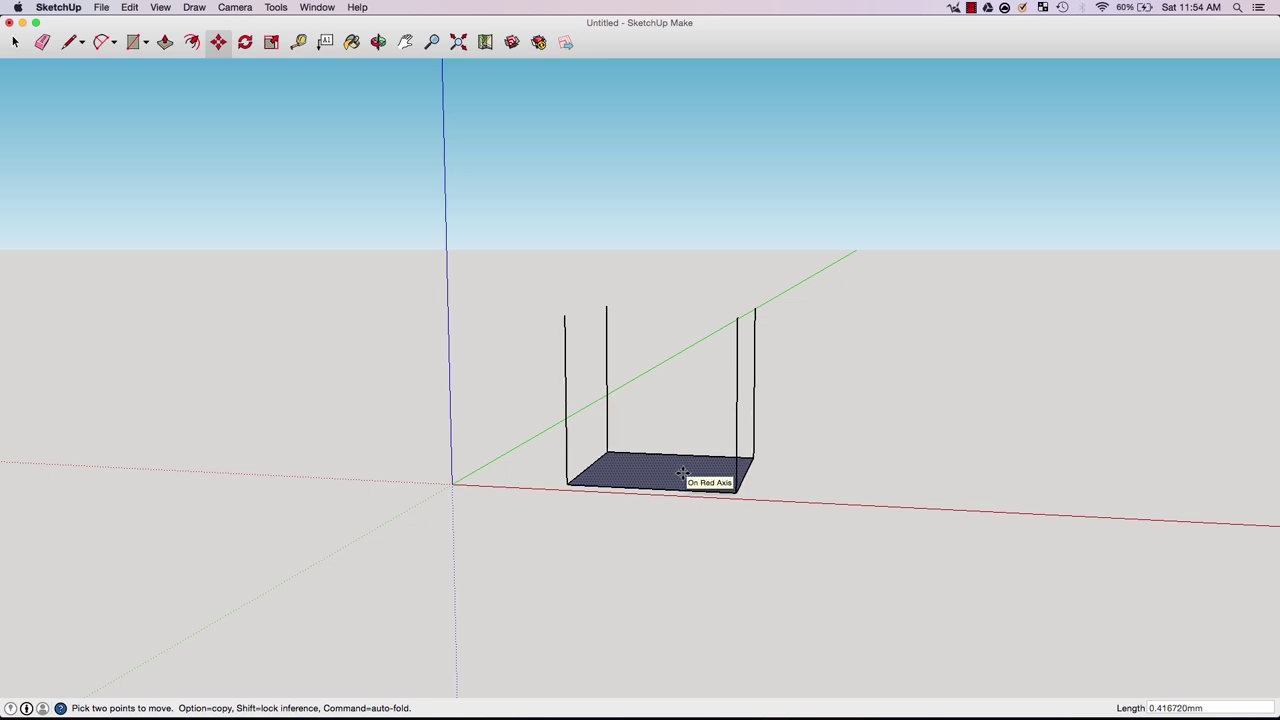
key("alt")
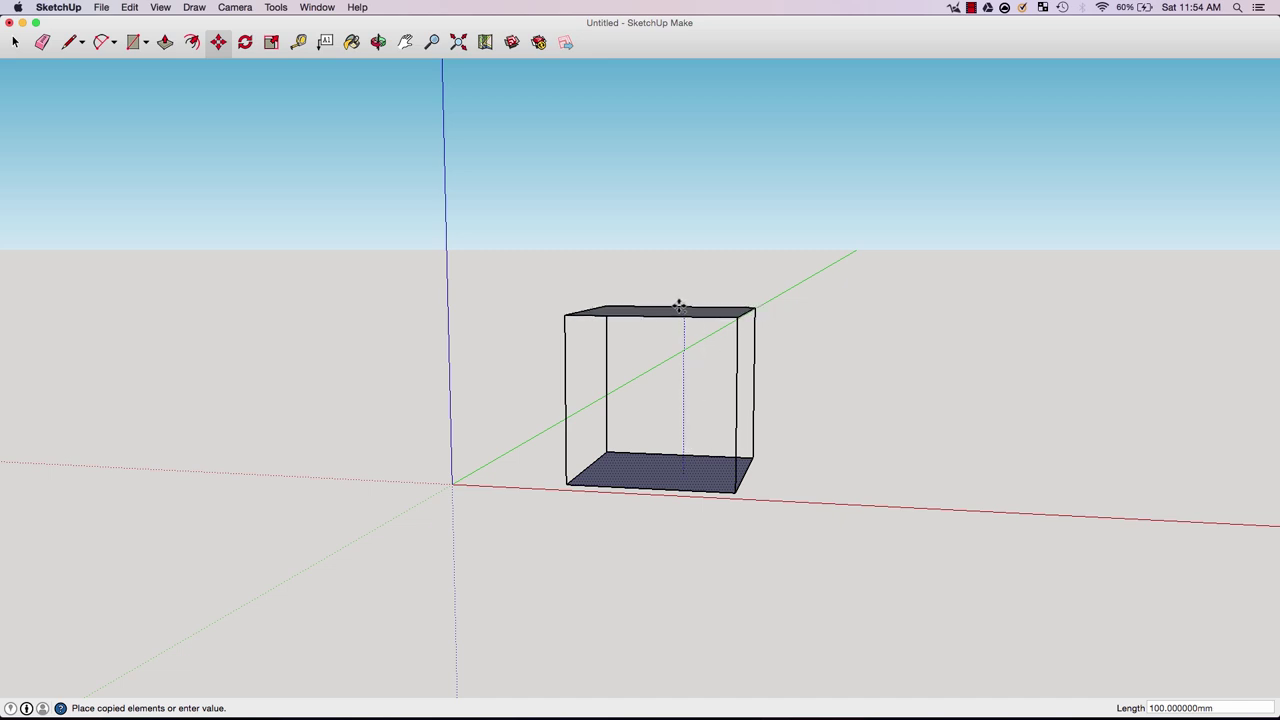
left_click(679, 305)
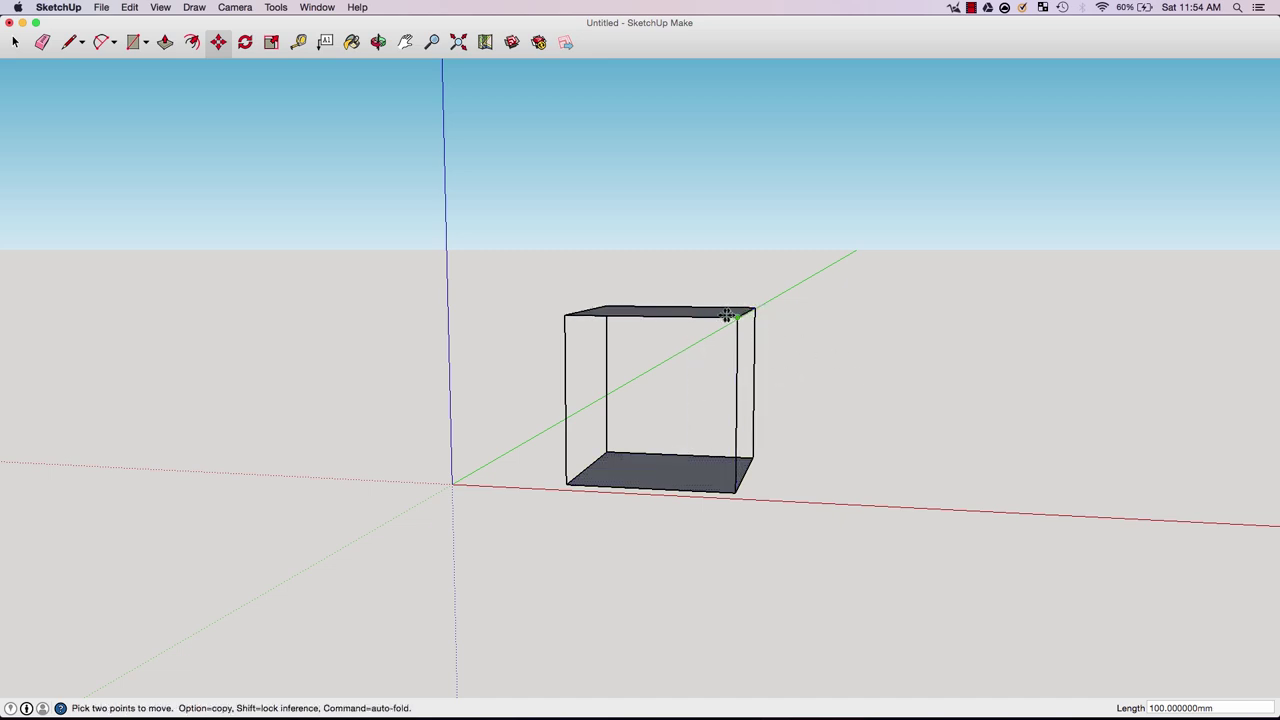
- Fill the cube's front side by drawing a diagonal from its upper-right to lower-left corner, and erase the diagonal
scroll(736, 405, "down", 5)
scroll(736, 400, "up", 3)
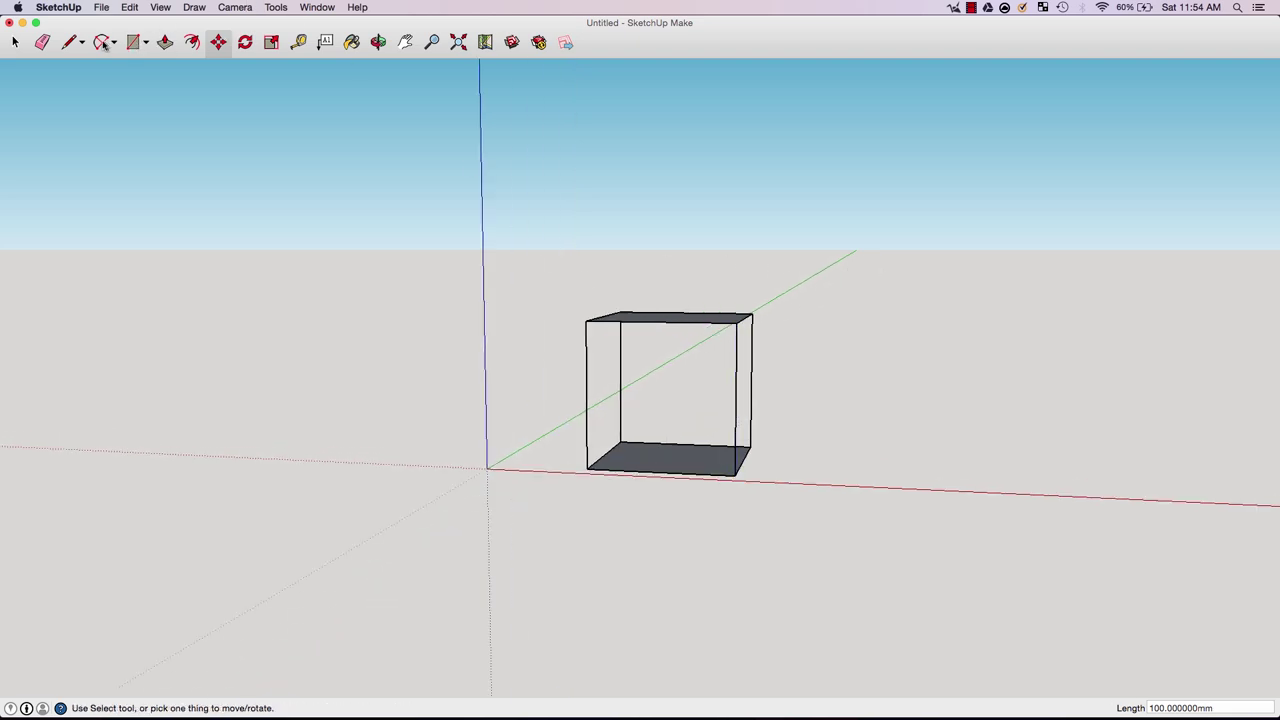
left_click(378, 44)
left_click_drag(477, 83, 943, 268)
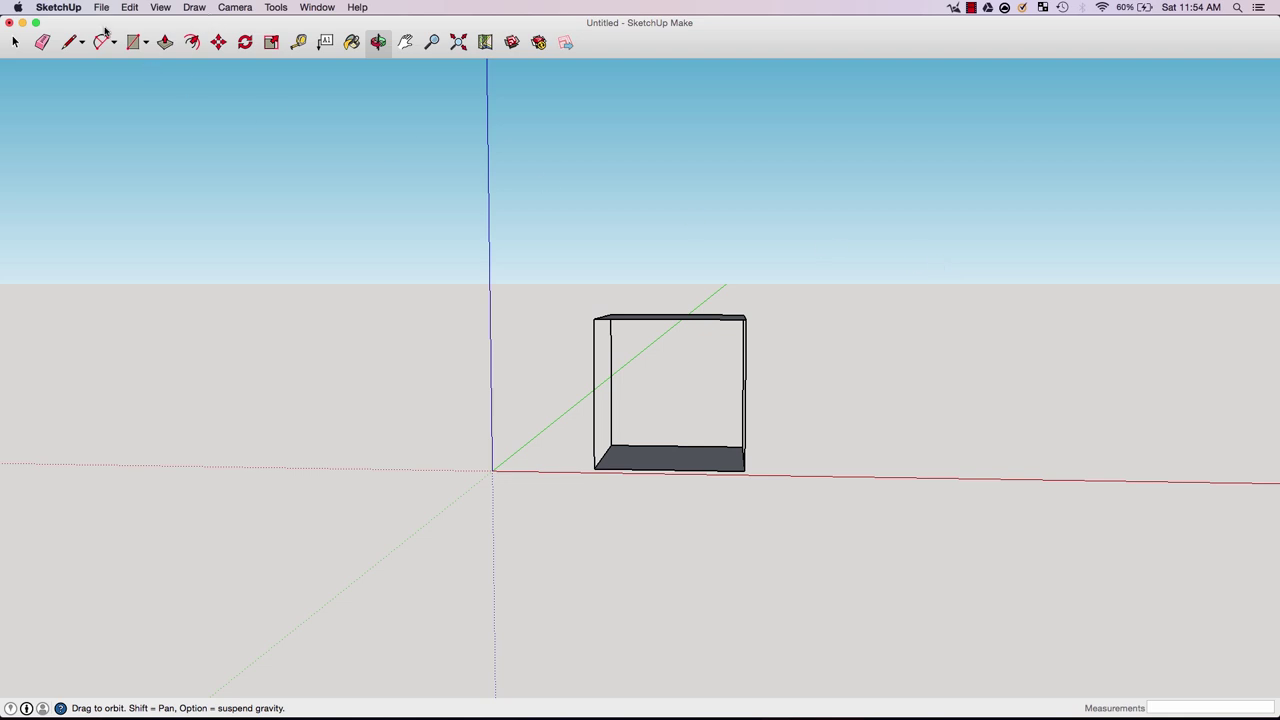
left_click(69, 42)
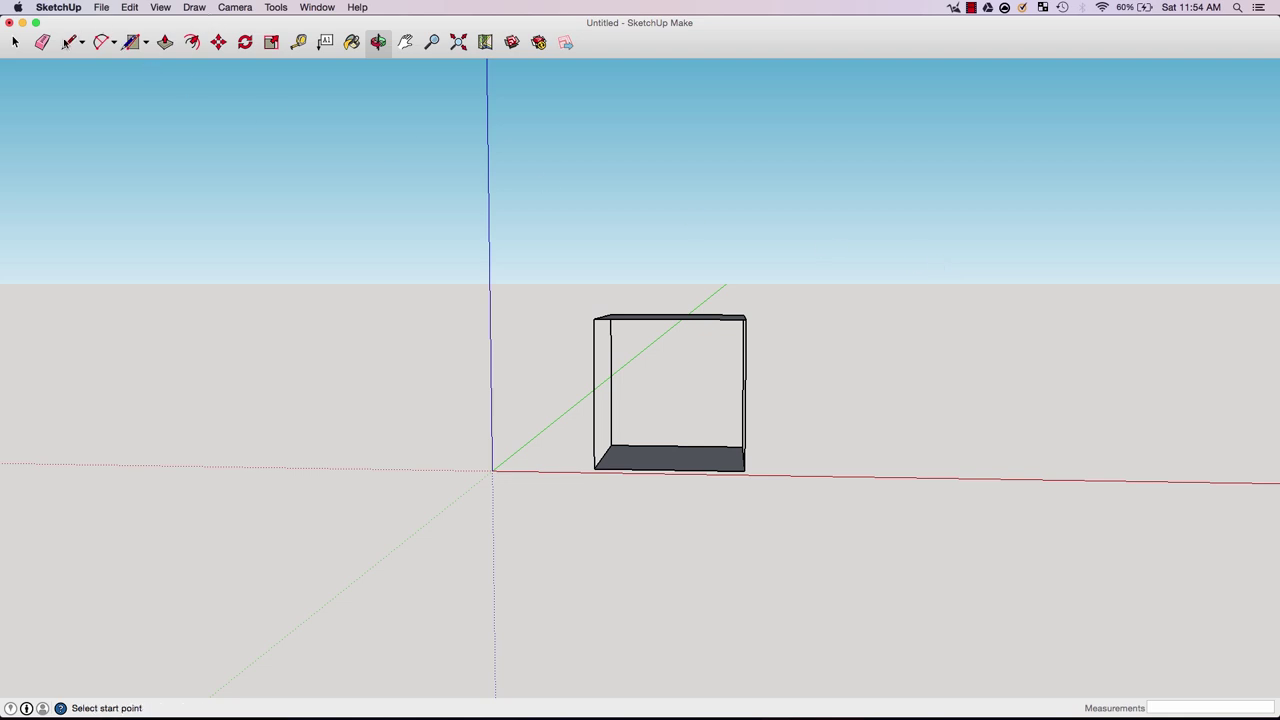
left_click(745, 318)
left_click(595, 469)
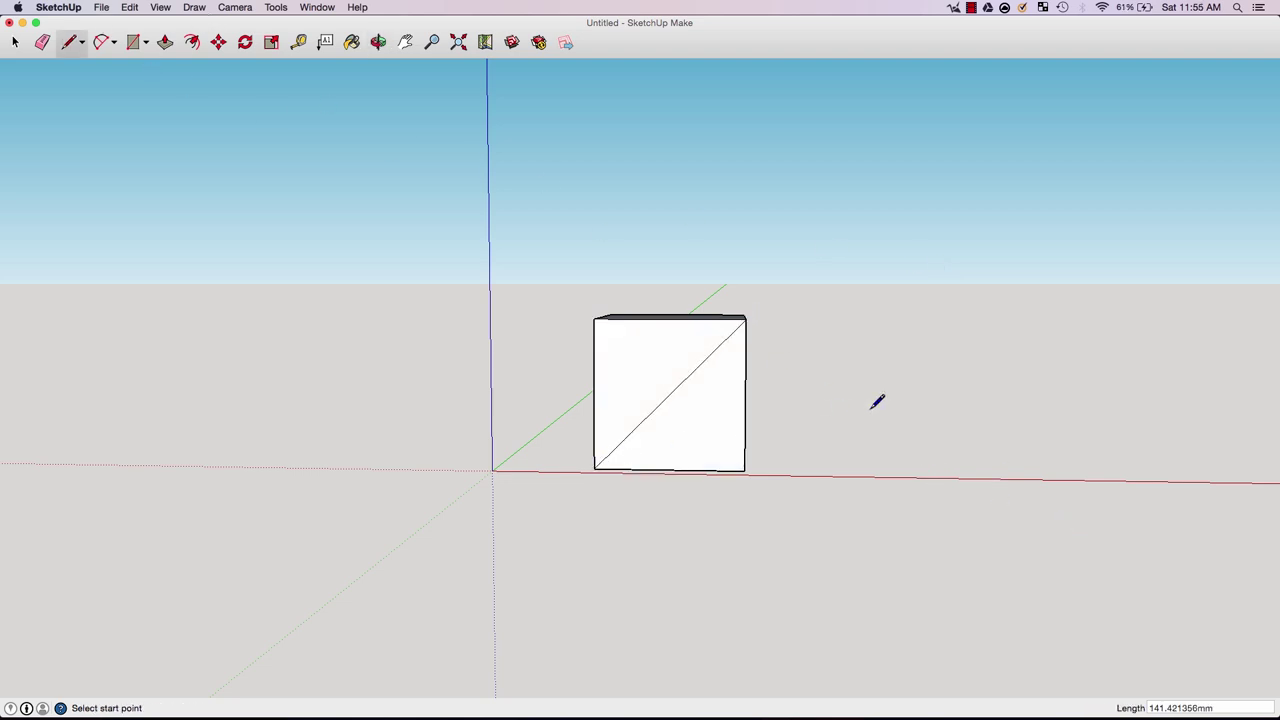
left_click(42, 42)
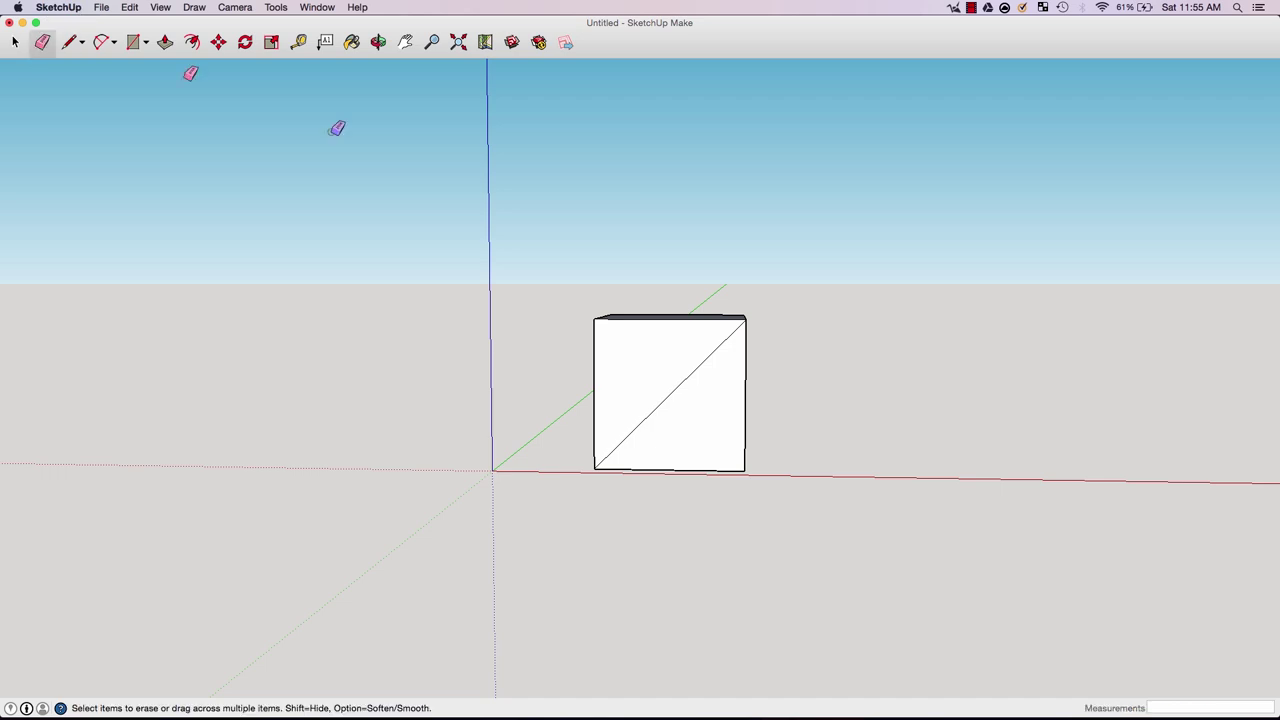
left_click(694, 369)
- Erase everything above the 100 mm ground square, including the top edges and all four uprights
left_click(378, 42)
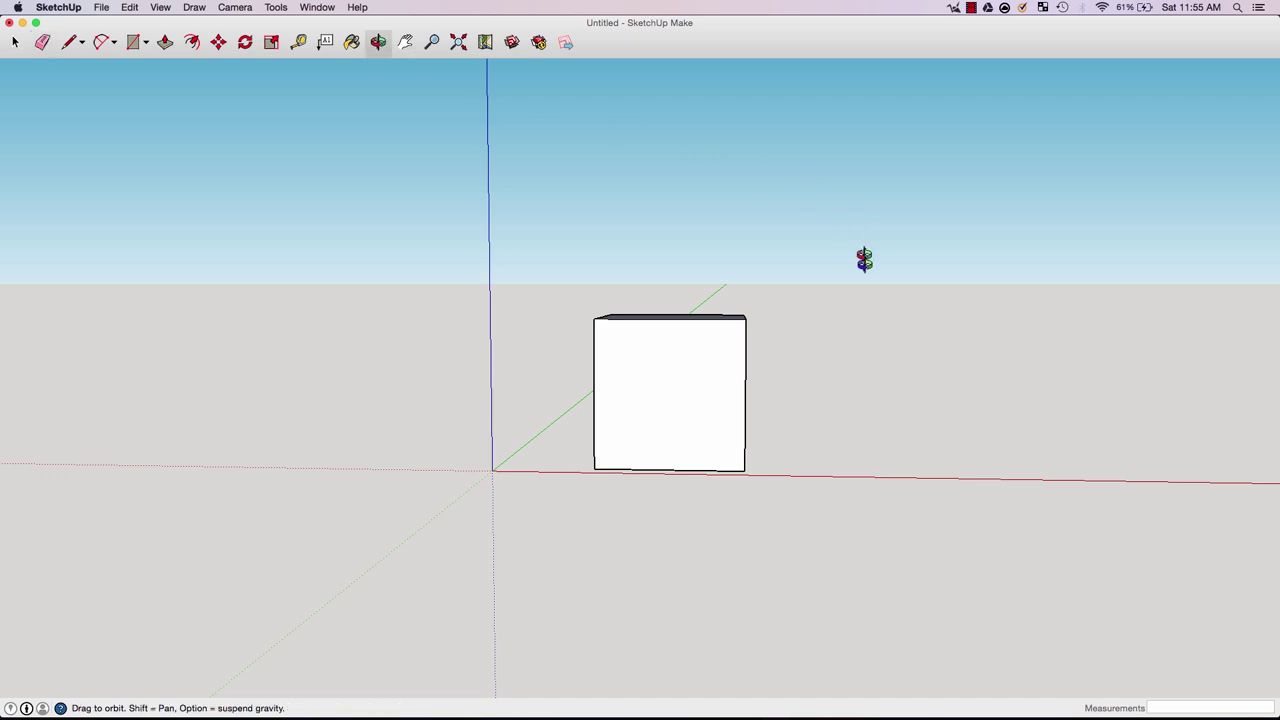
left_click_drag(860, 260, 862, 493)
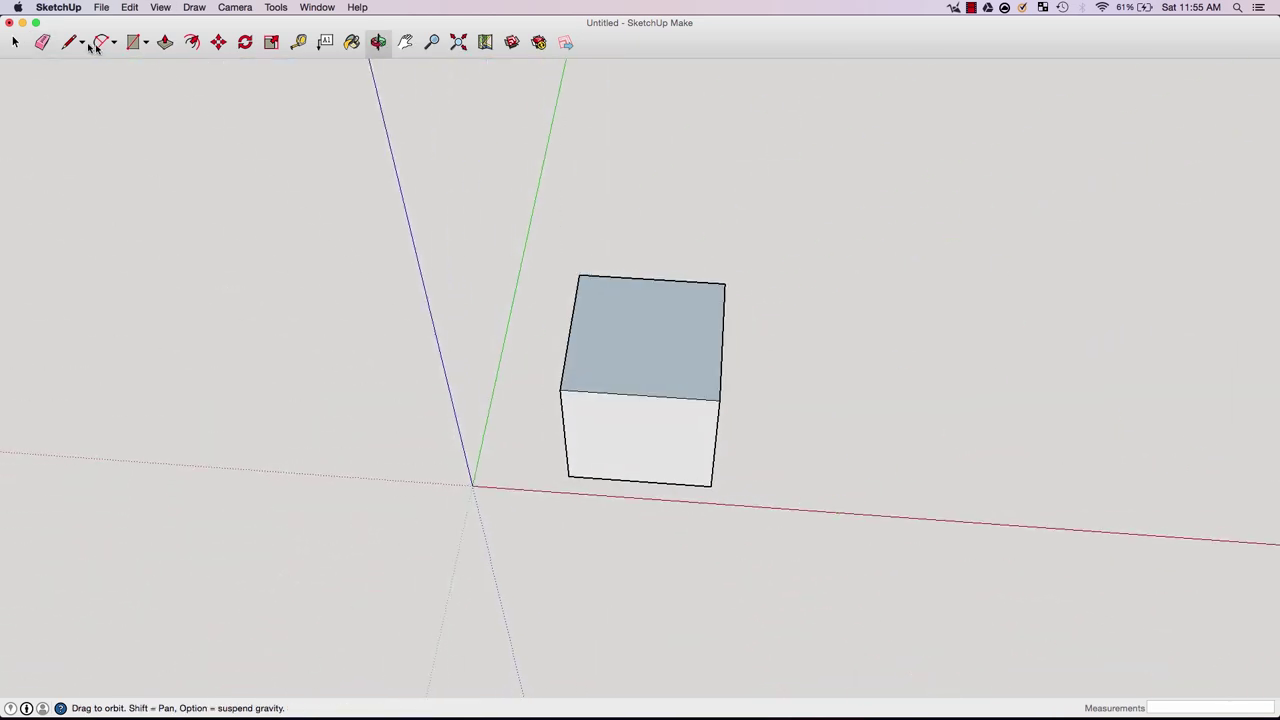
left_click(43, 42)
left_click(712, 290)
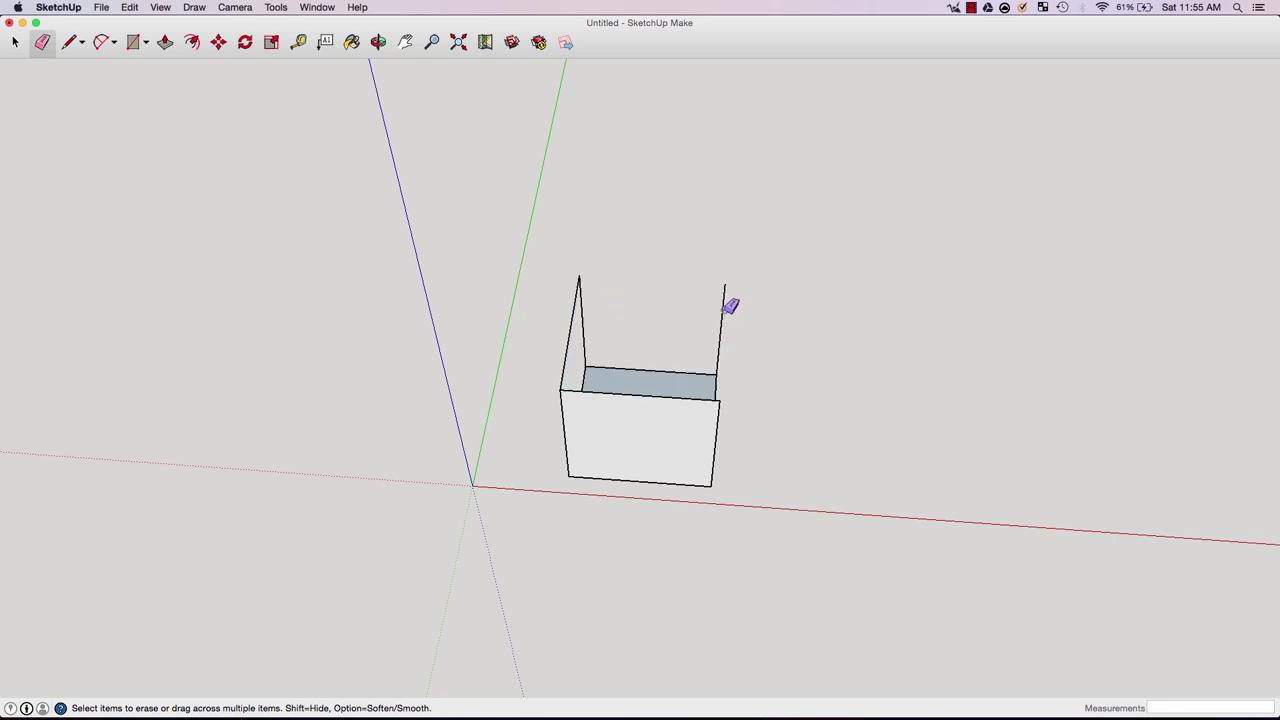
left_click(695, 397)
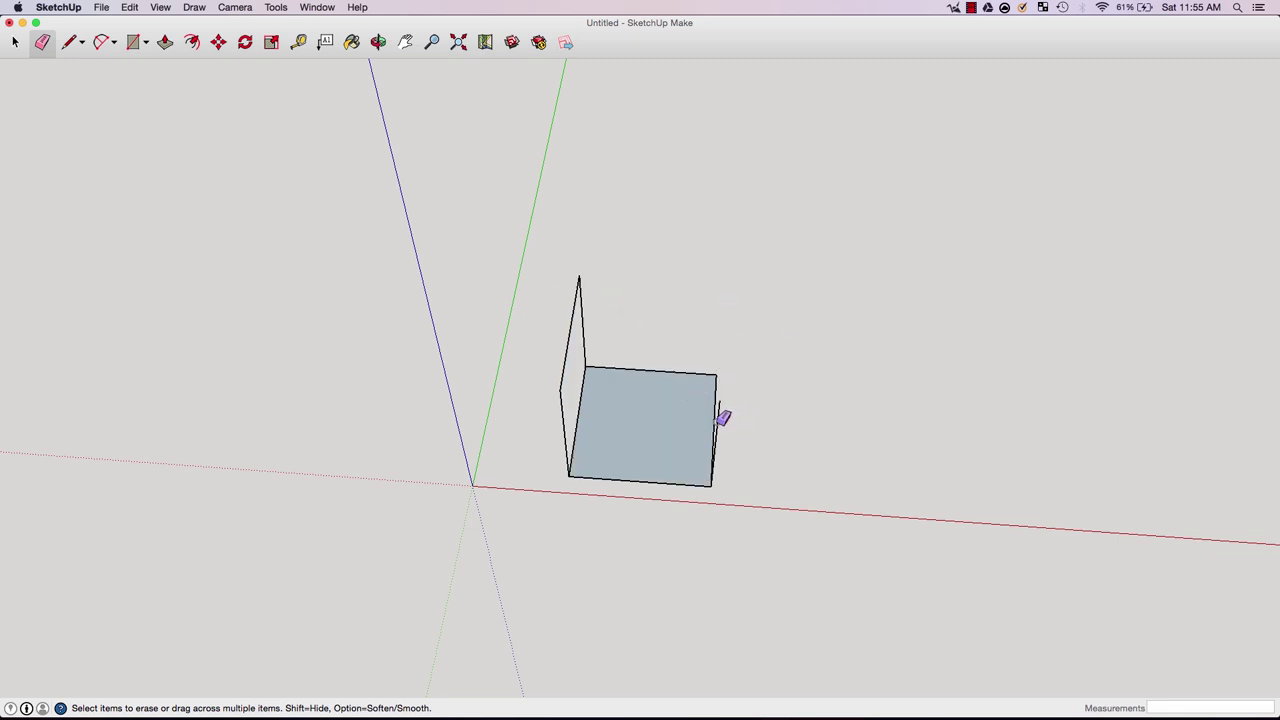
left_click(581, 318)
left_click(571, 319)
left_click(561, 405)
- Extrude the ground square upward by 100 mm with Push/Pull to form a cube
left_click(166, 44)
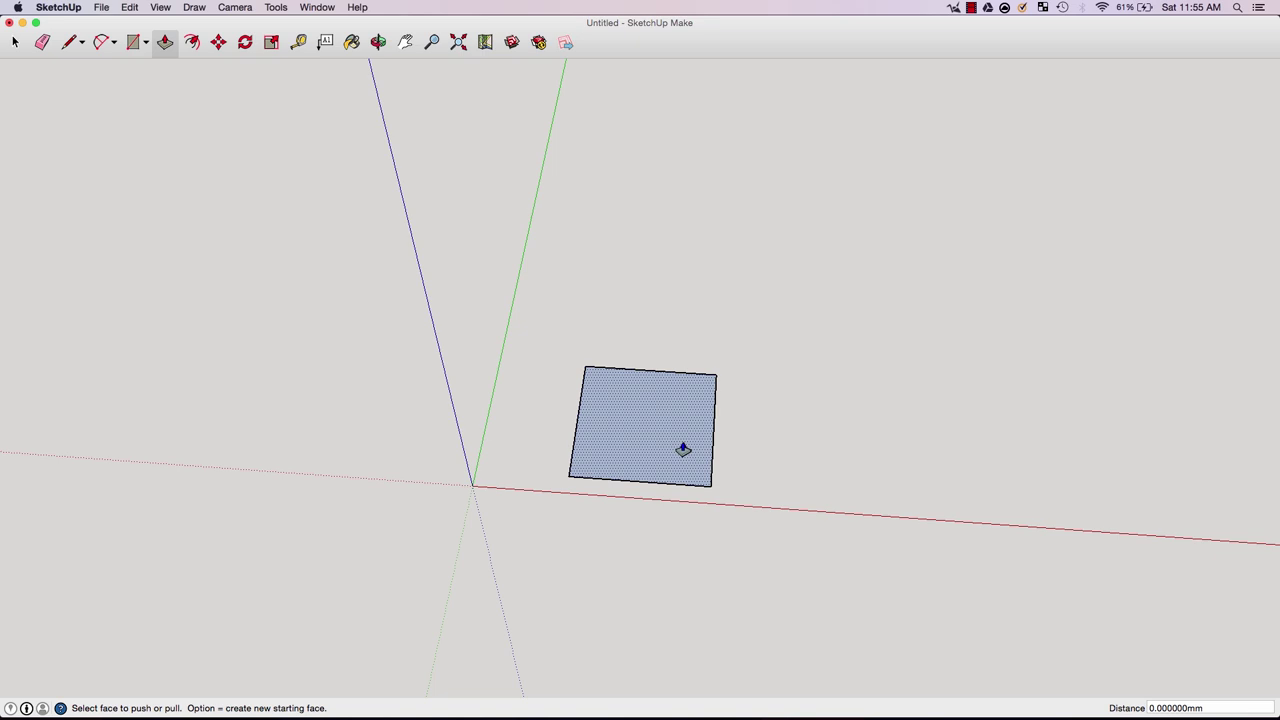
left_click_drag(681, 448, 697, 361)
type("1")
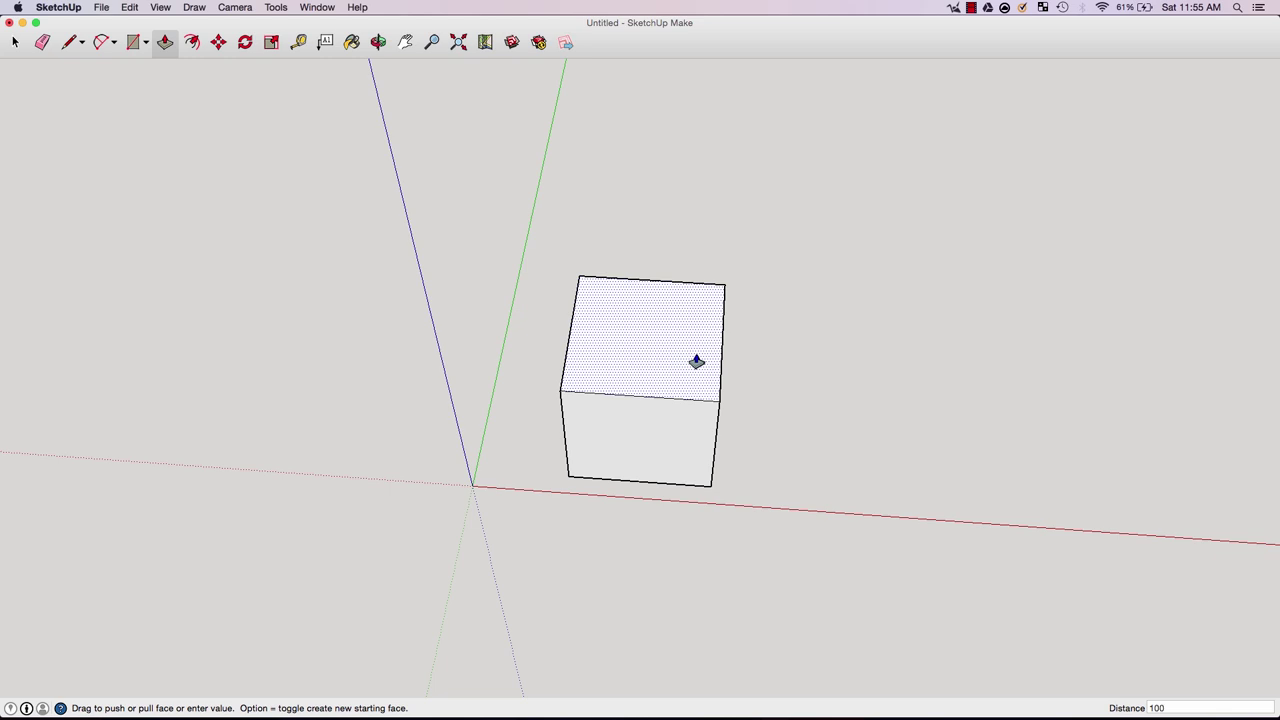
type("00")
key("Return")
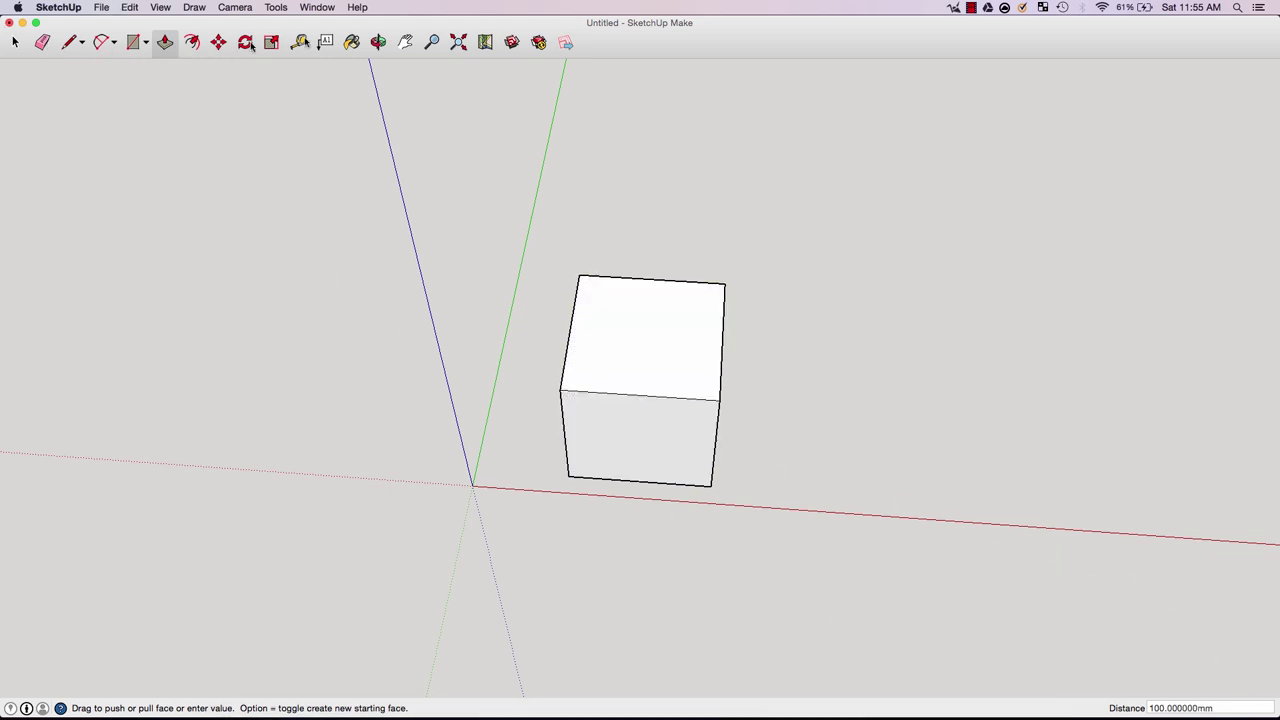
- Erase the three edges meeting at the cube's rear-right upper corner, including that corner's vertical edge
left_click(377, 42)
left_click_drag(986, 380, 955, 492)
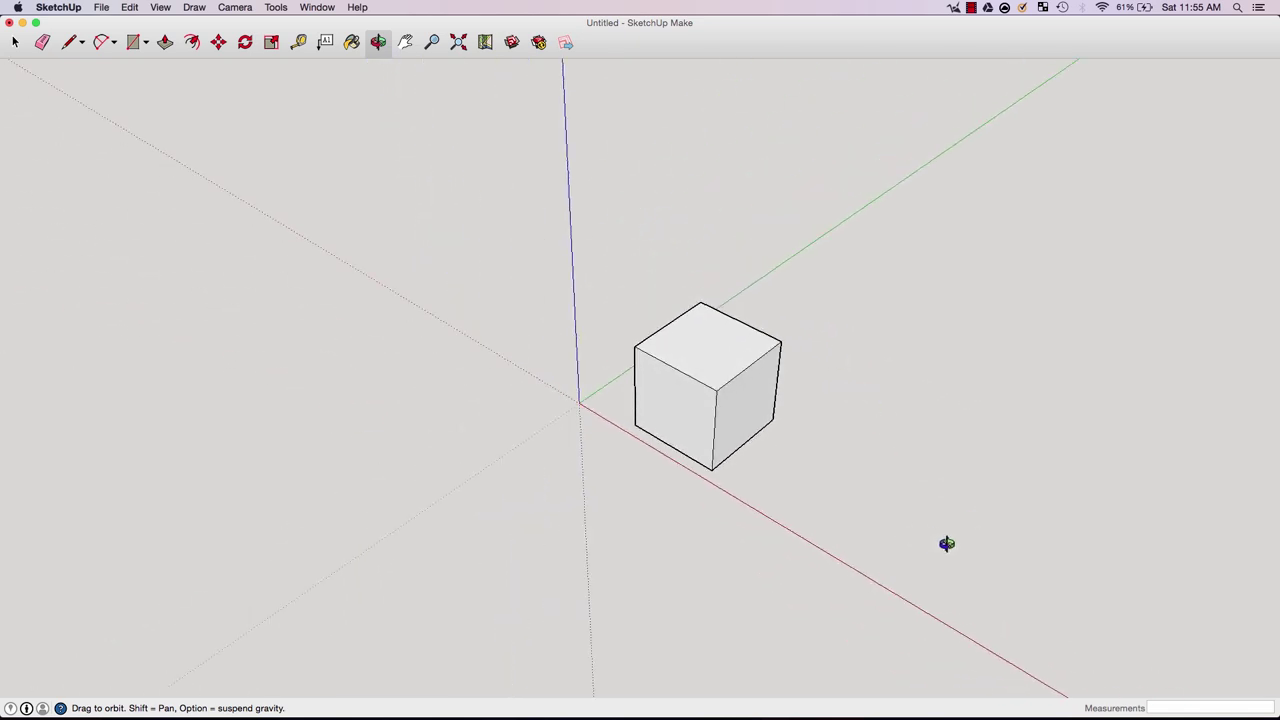
left_click(43, 42)
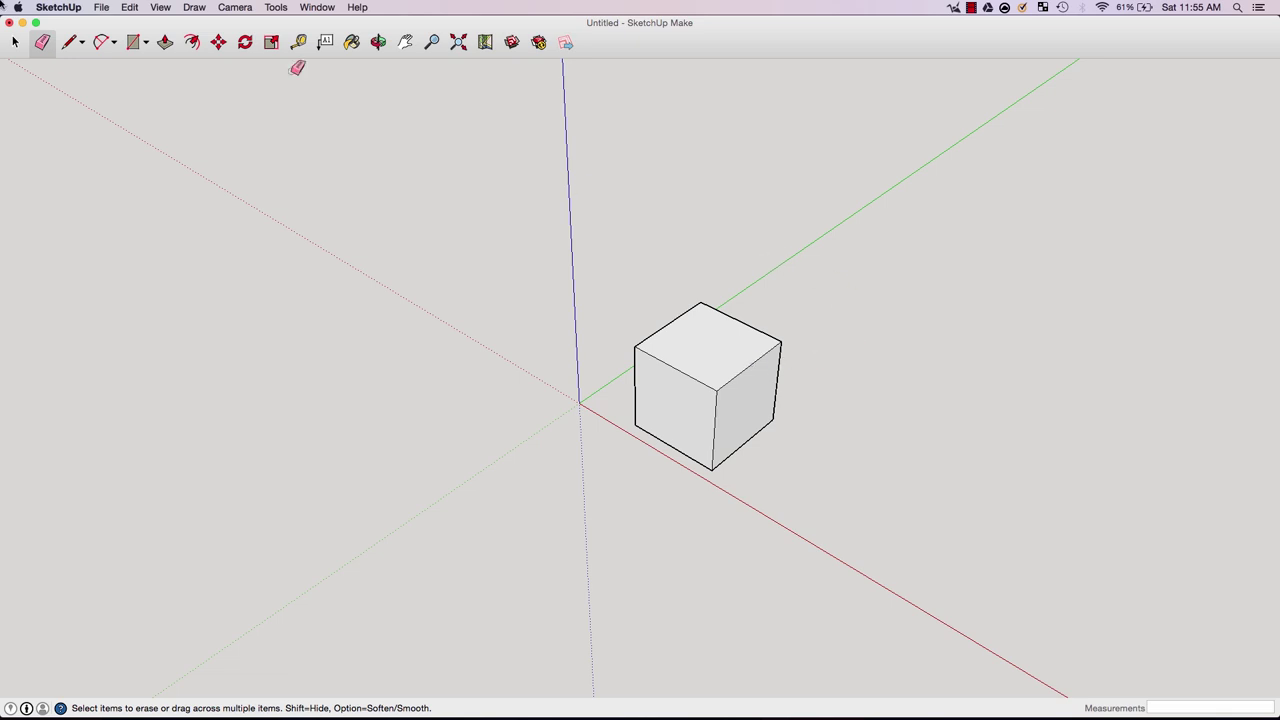
left_click(766, 334)
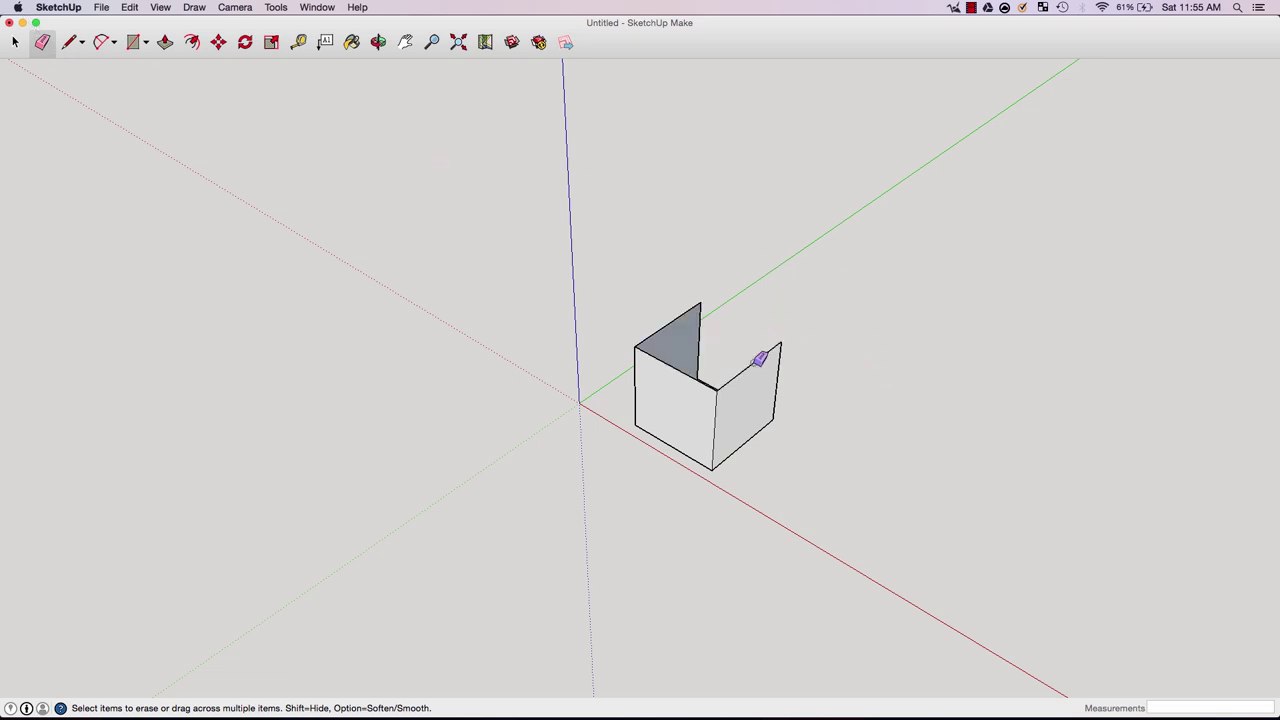
left_click(758, 359)
left_click(780, 358)
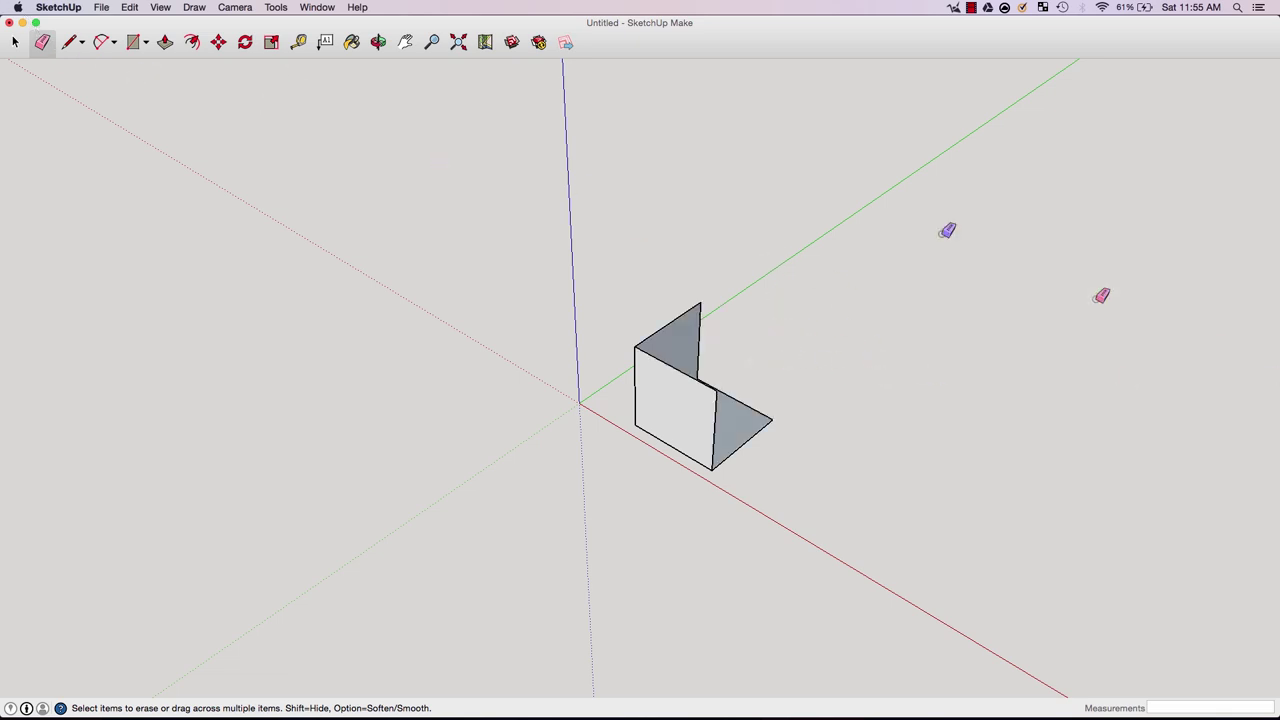
- Draw a line through the opened cube from the upper corner nearest the origin to the bottom corner farthest from it
left_click(380, 45)
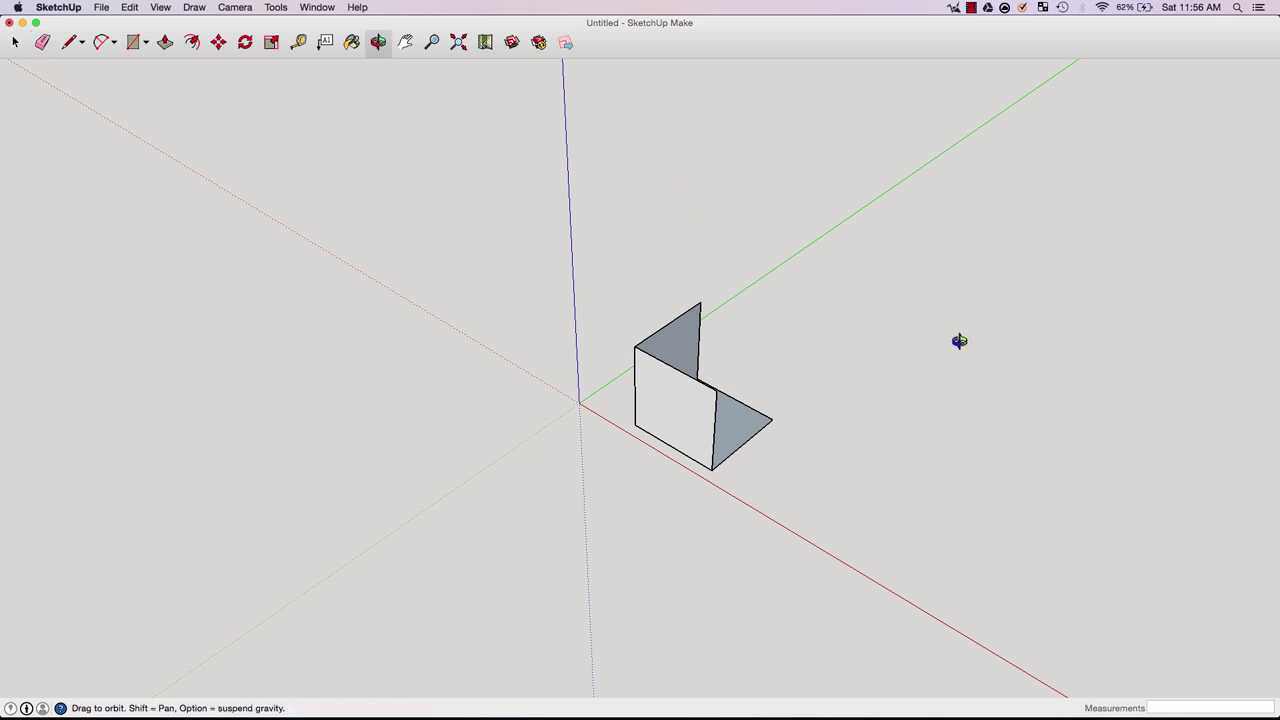
left_click_drag(957, 340, 359, 321)
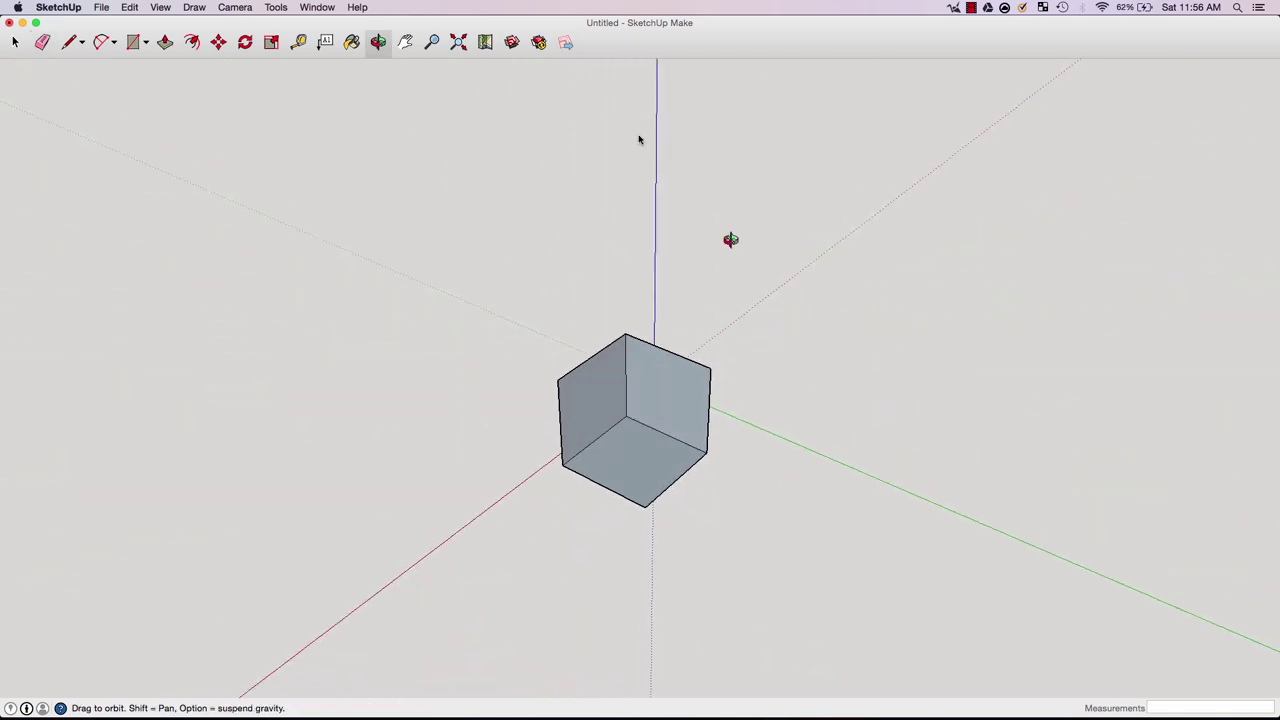
left_click(405, 44)
left_click_drag(571, 471, 559, 377)
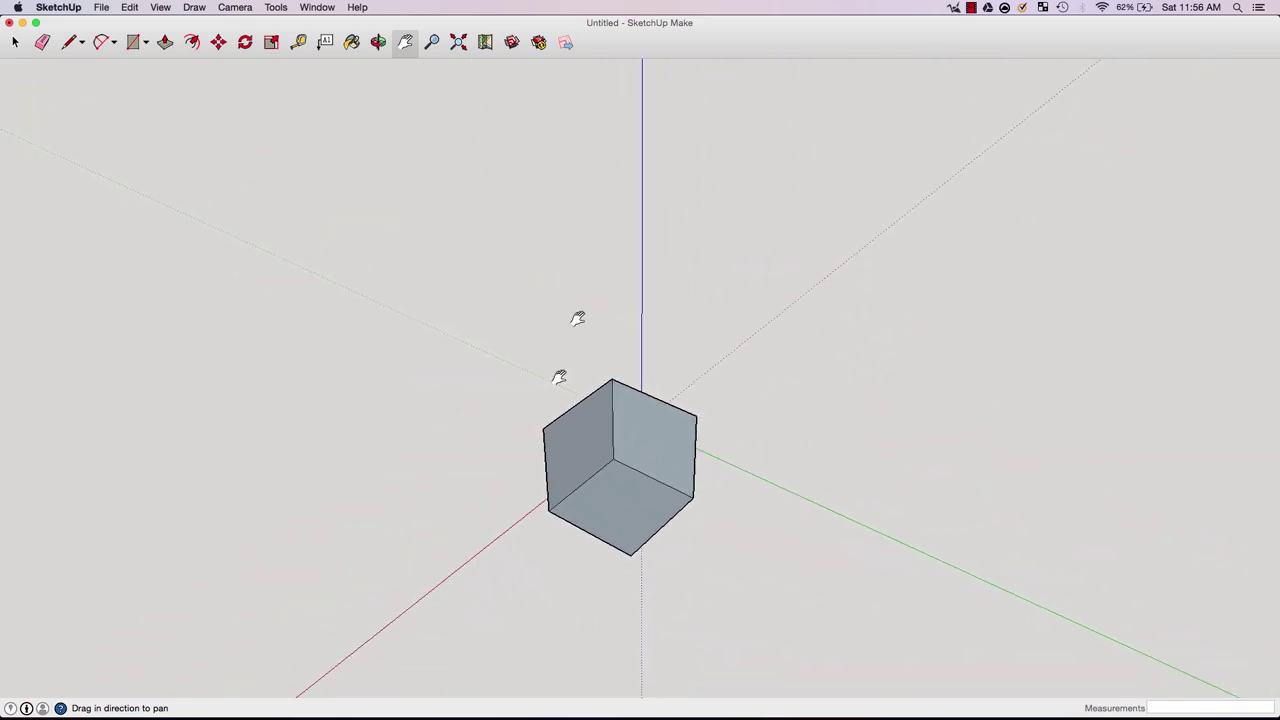
left_click(64, 44)
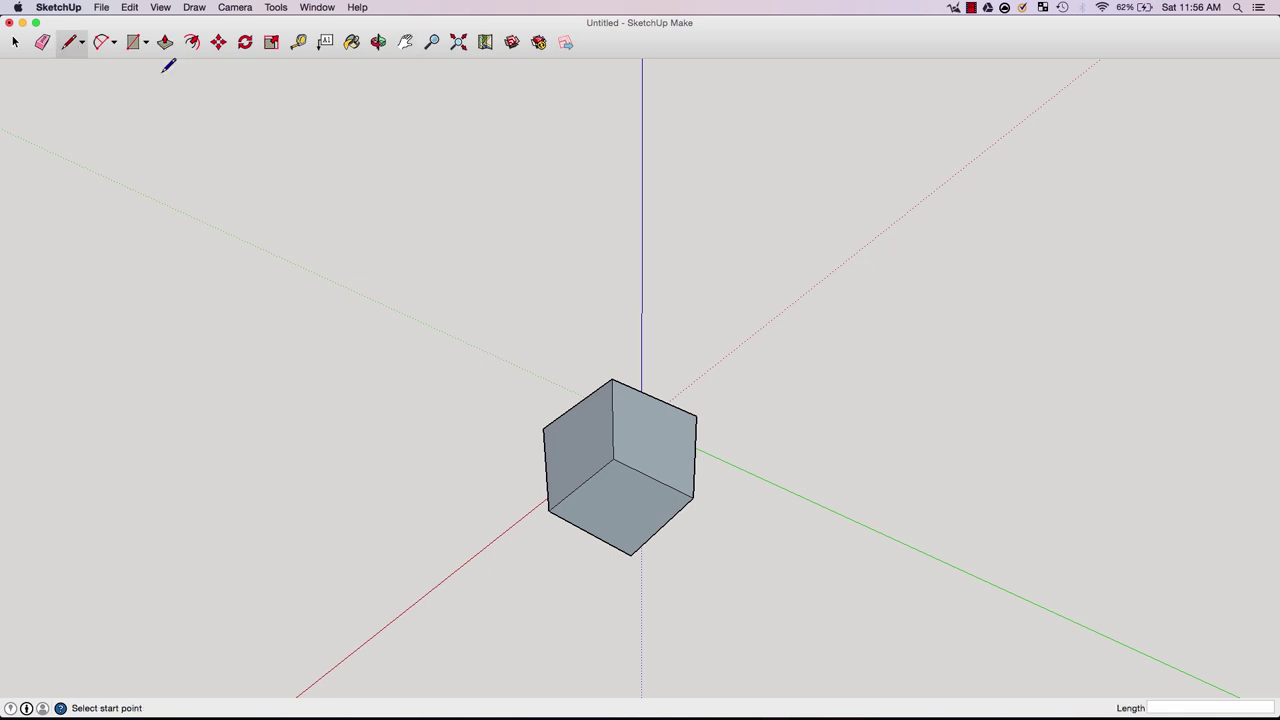
left_click(612, 381)
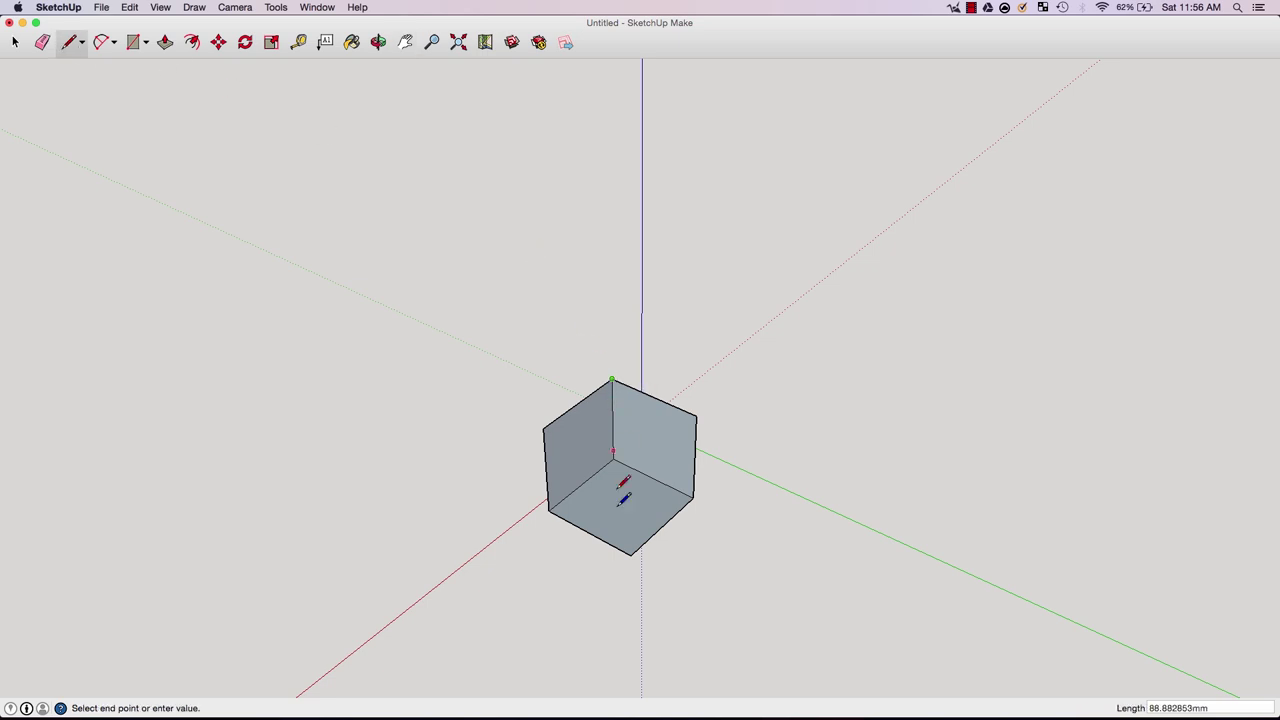
left_click(630, 552)
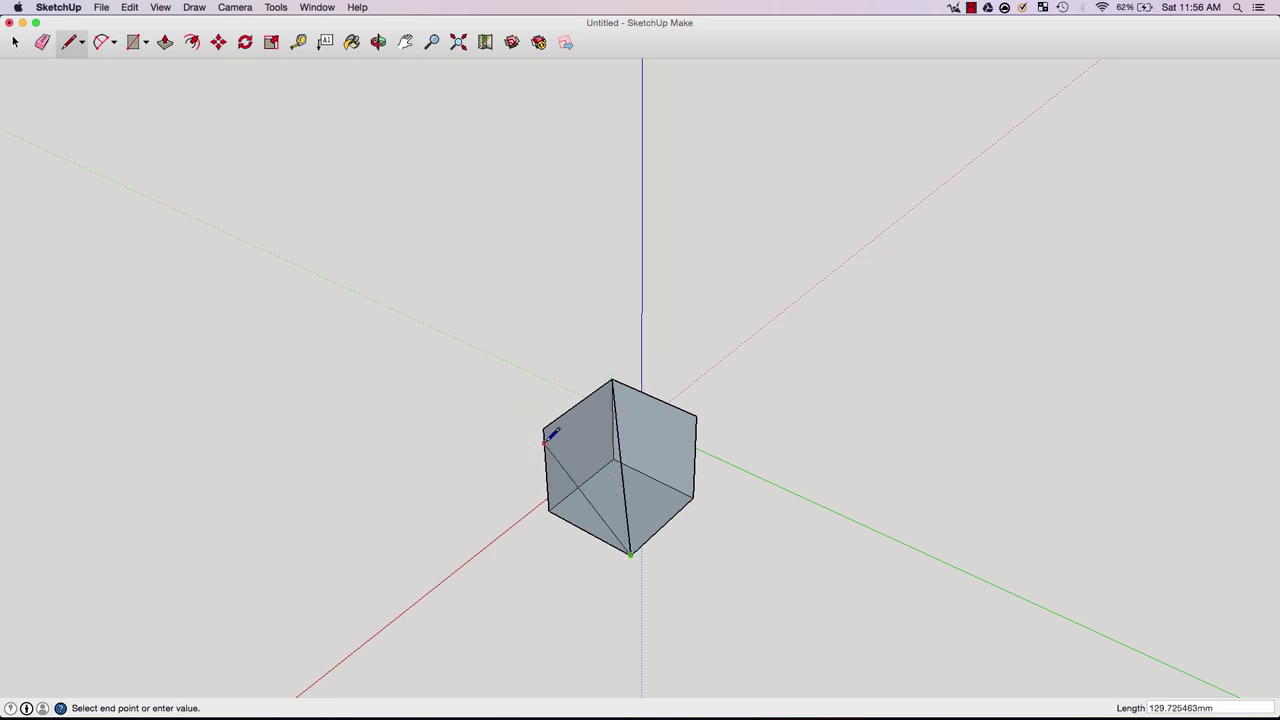
key("Escape")
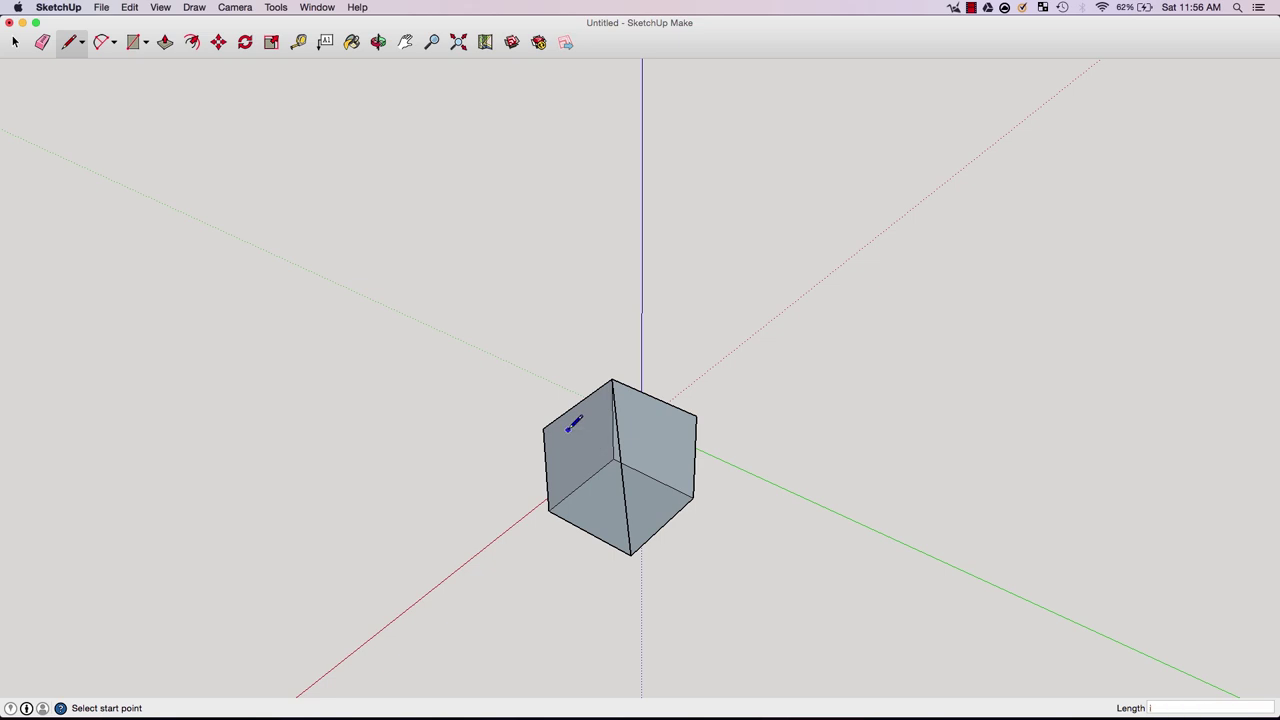
- Draw a line from the upper corner on the red-axis side to the same far bottom corner, closing that side with triangular faces
key("e")
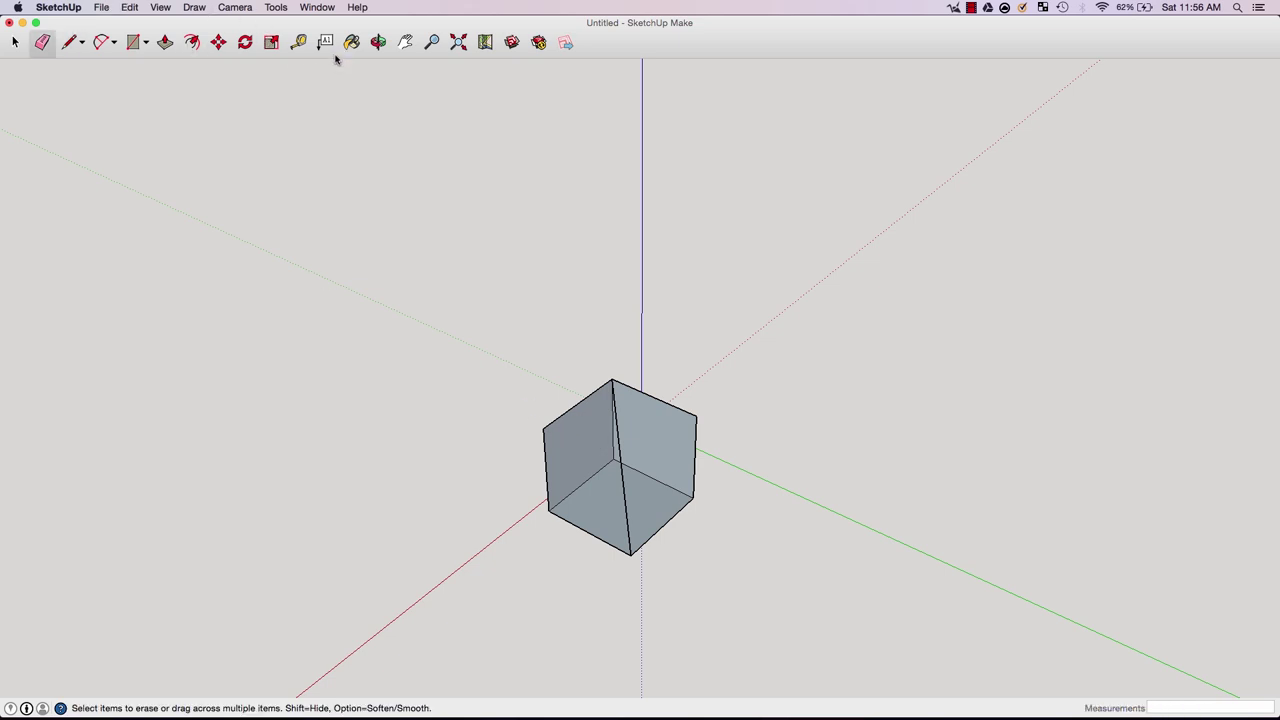
left_click(67, 42)
left_click(543, 429)
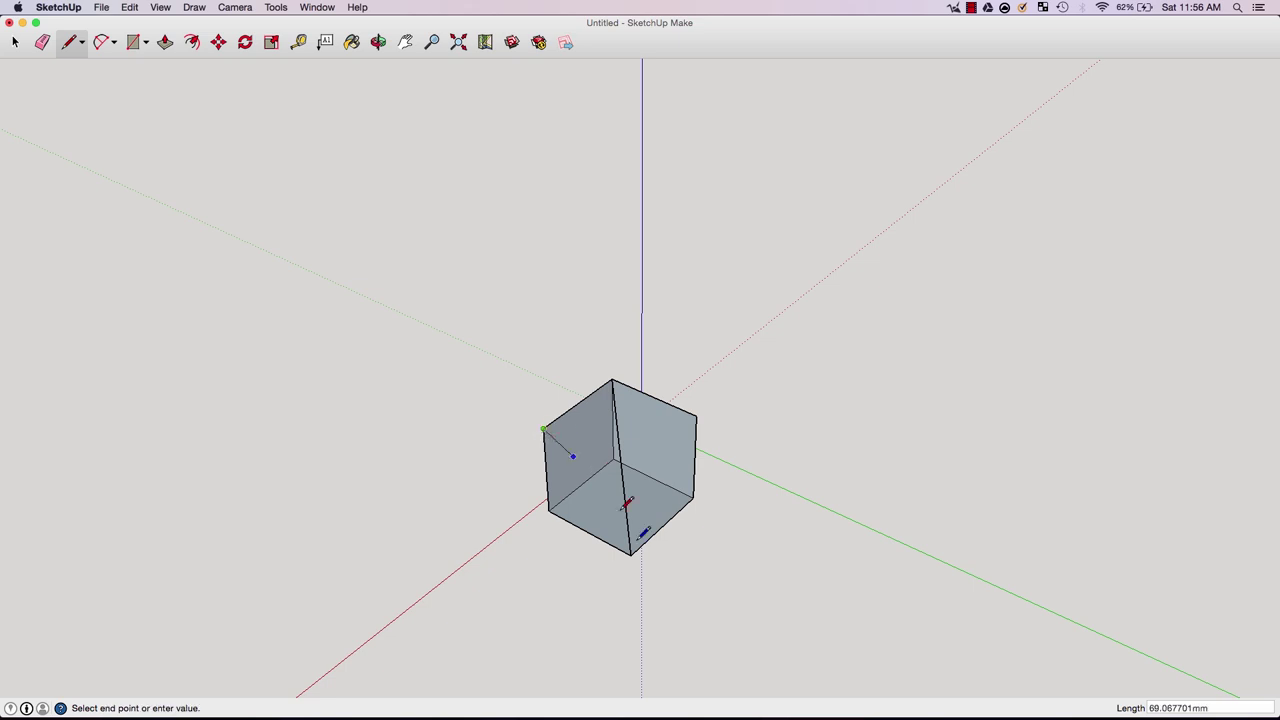
left_click(630, 552)
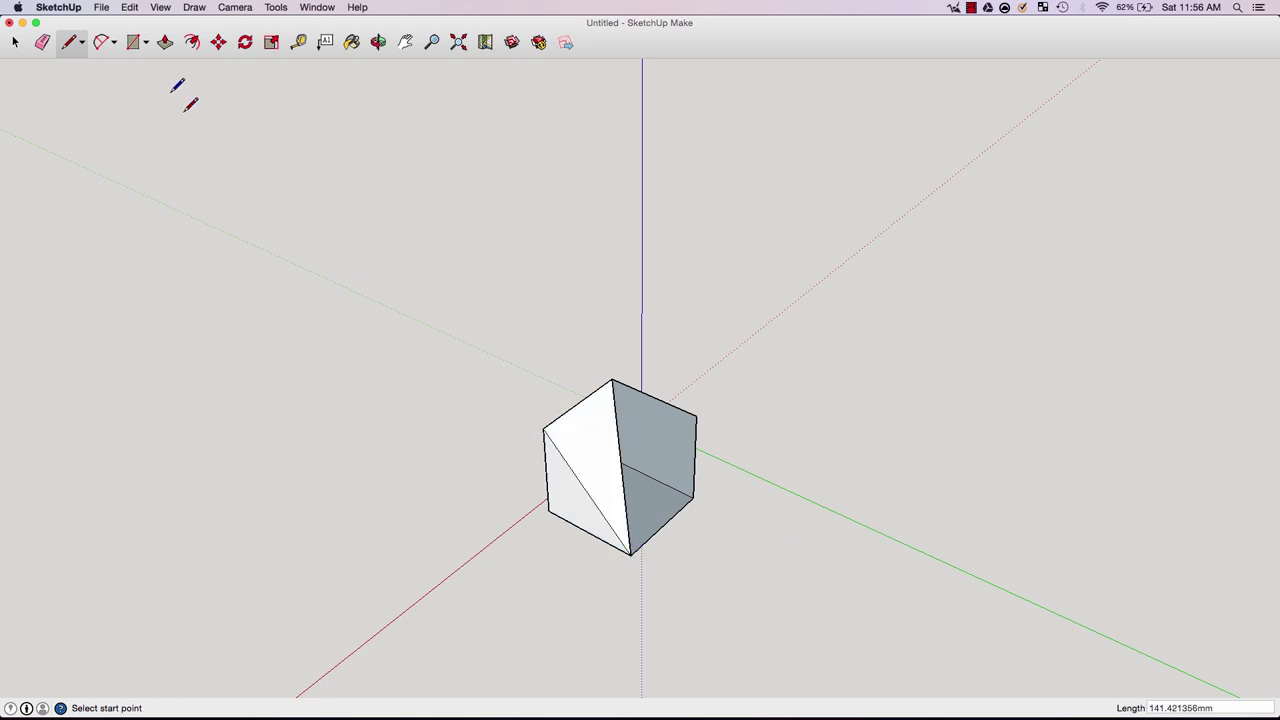
- Draw a line from the upper corner on the green-axis side to the far bottom corner, and inspect the closed solid from several sides
left_click(697, 413)
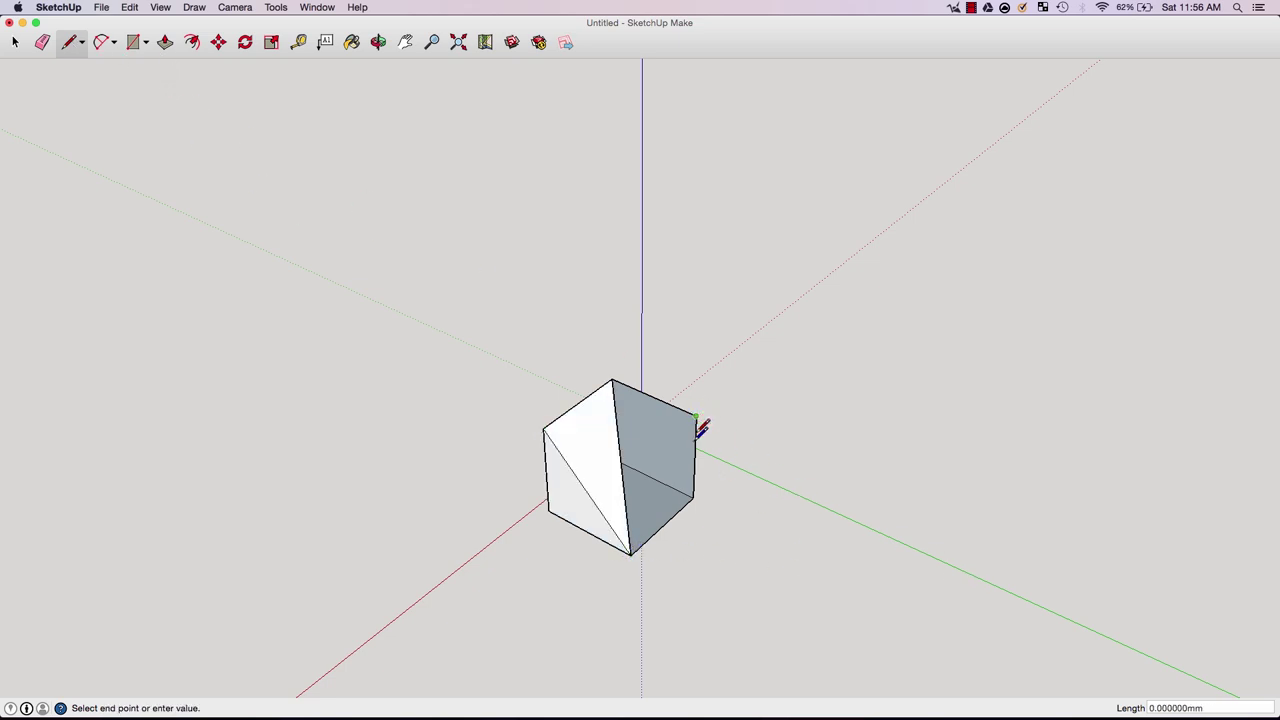
left_click(630, 553)
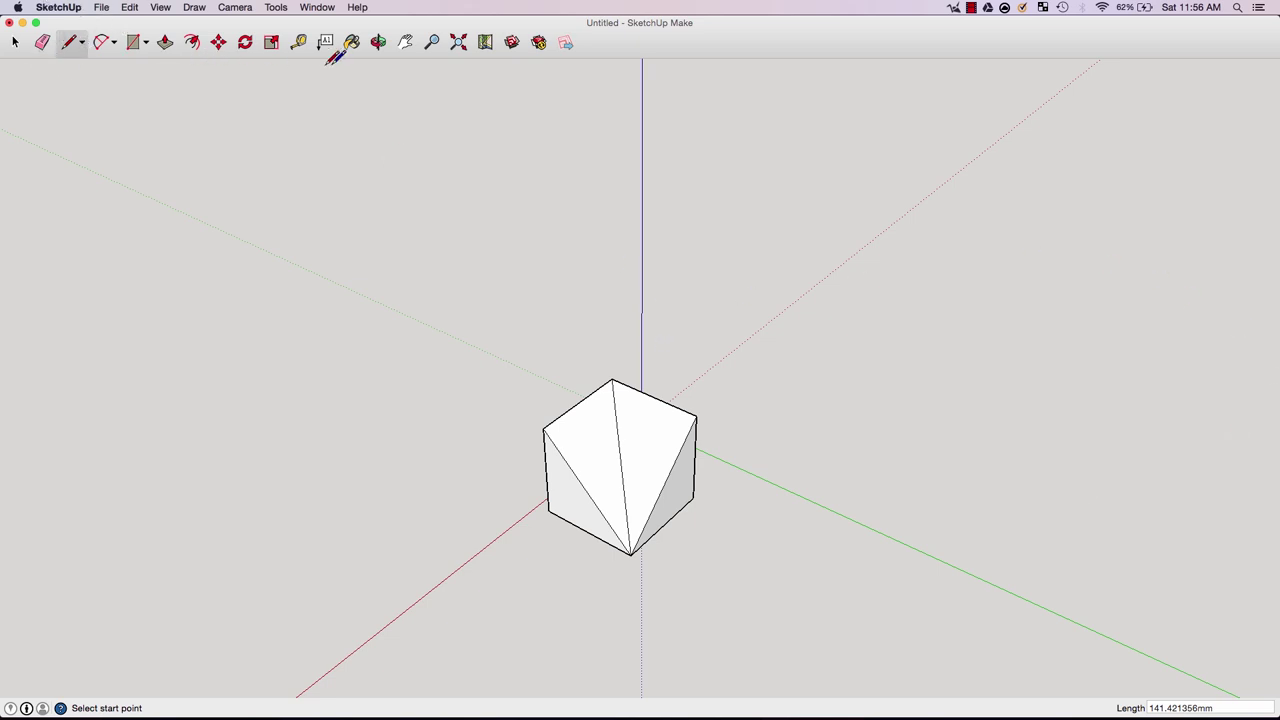
left_click(378, 42)
left_click_drag(470, 440, 936, 378)
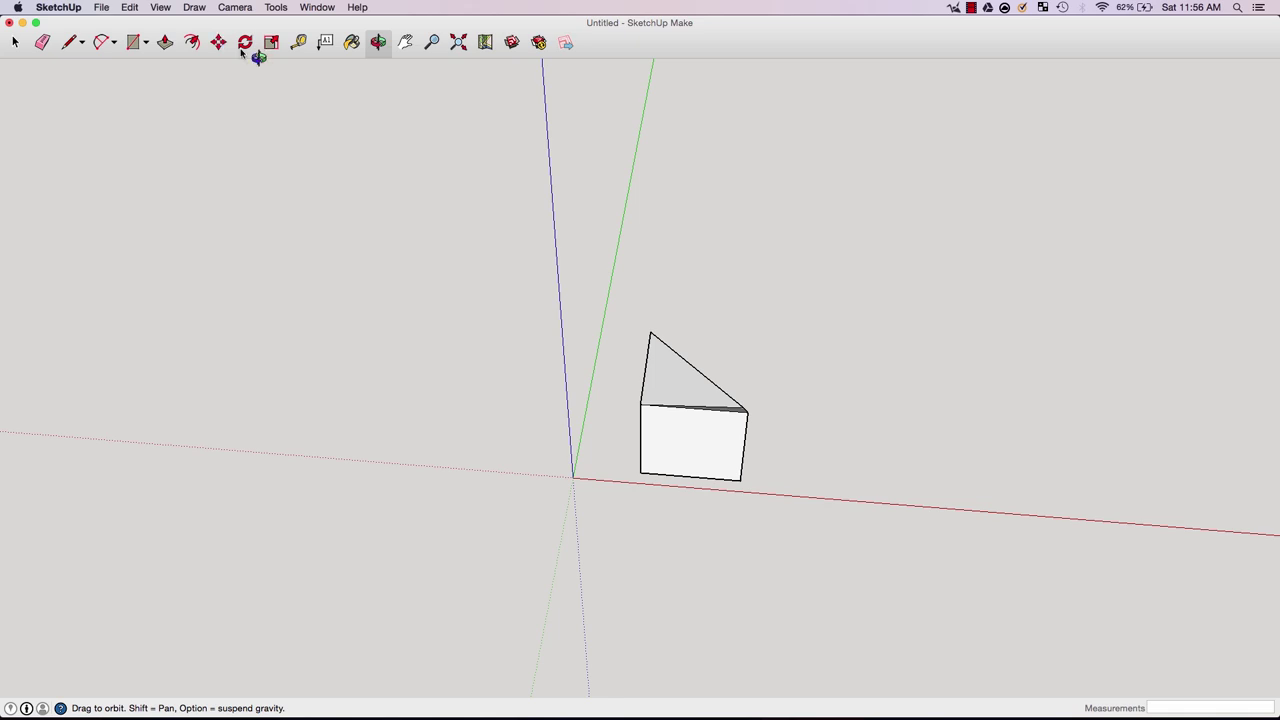
left_click_drag(258, 57, 637, 456)
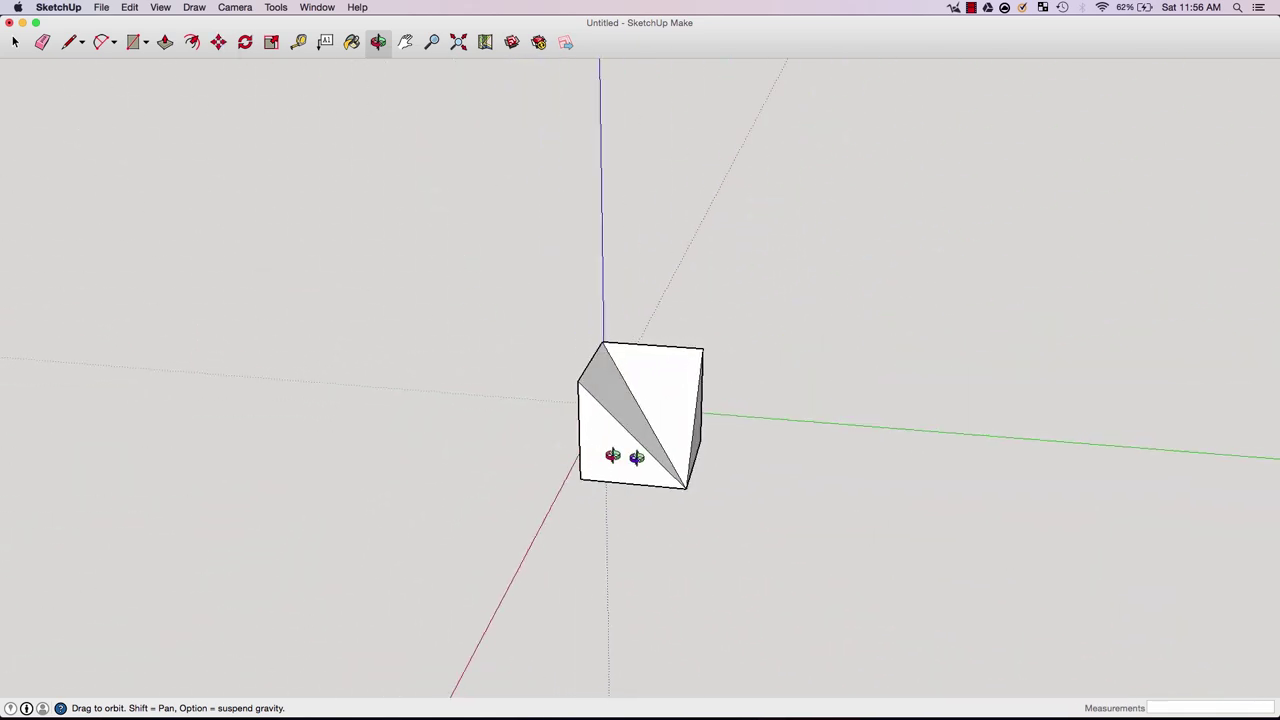
left_click_drag(529, 430, 812, 446)
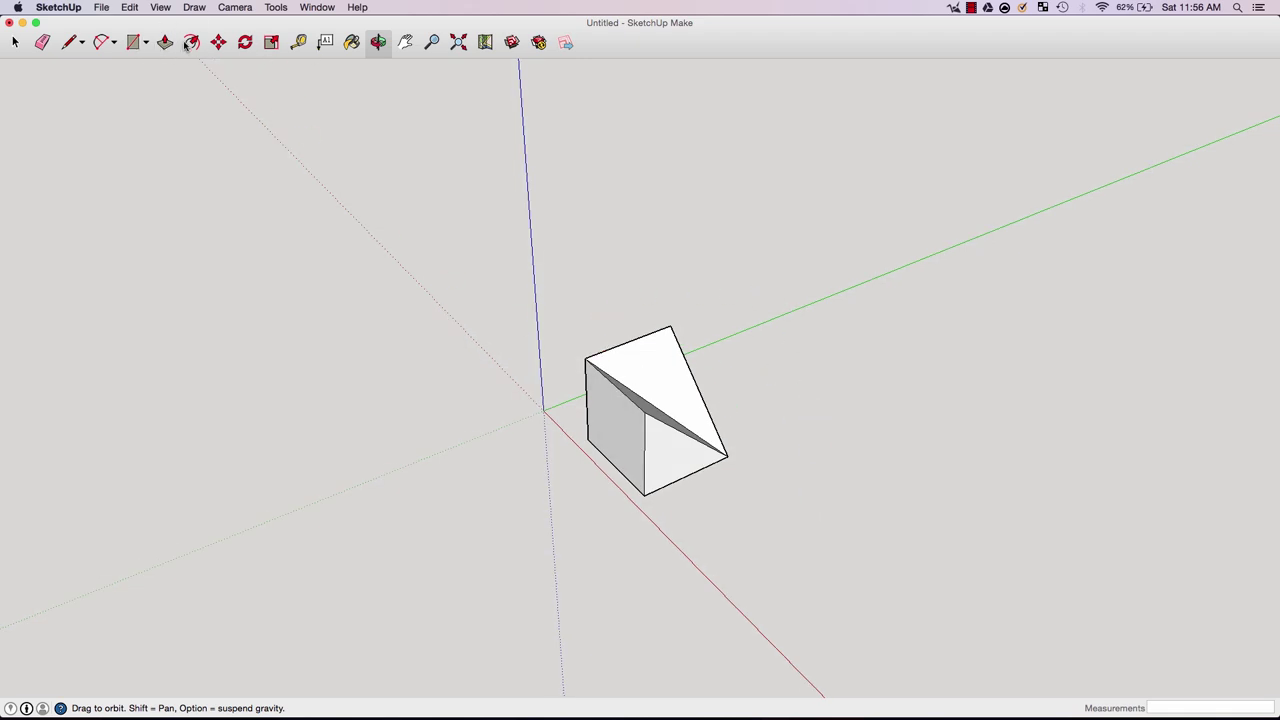
- Try moving the sloping top face along the red axis with the Move tool, and cancel the move
left_click(218, 42)
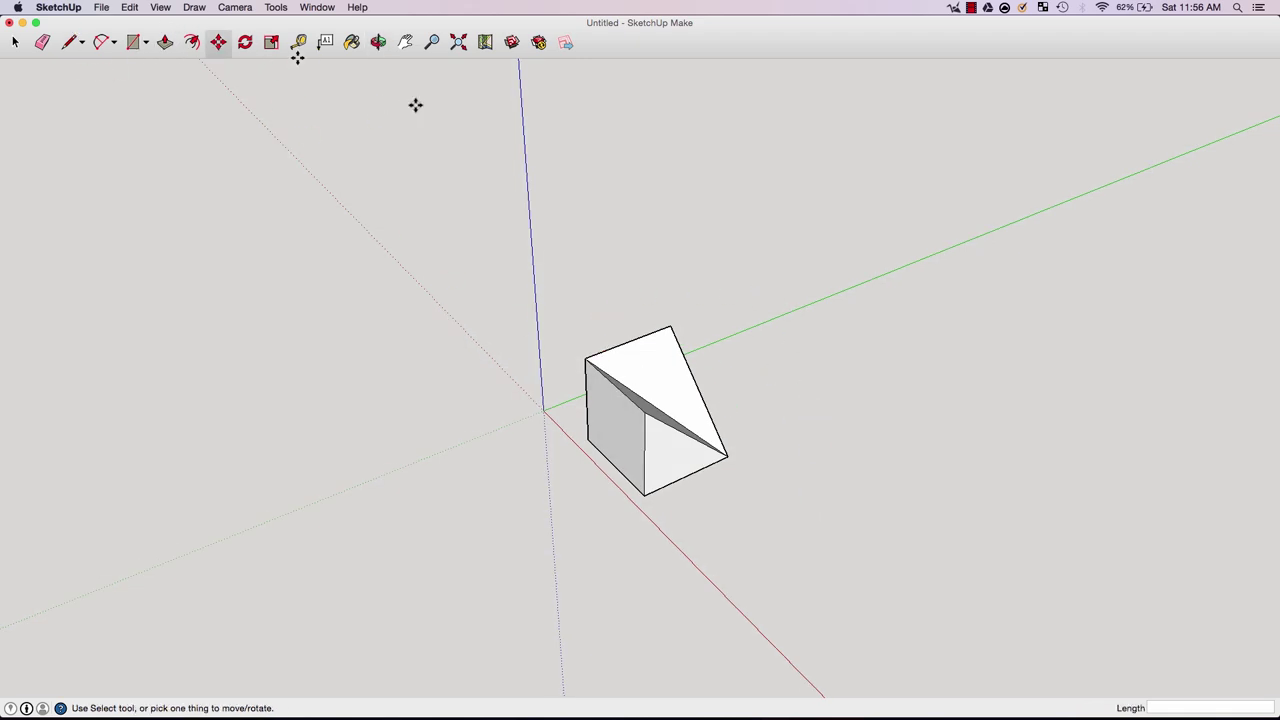
left_click(640, 385)
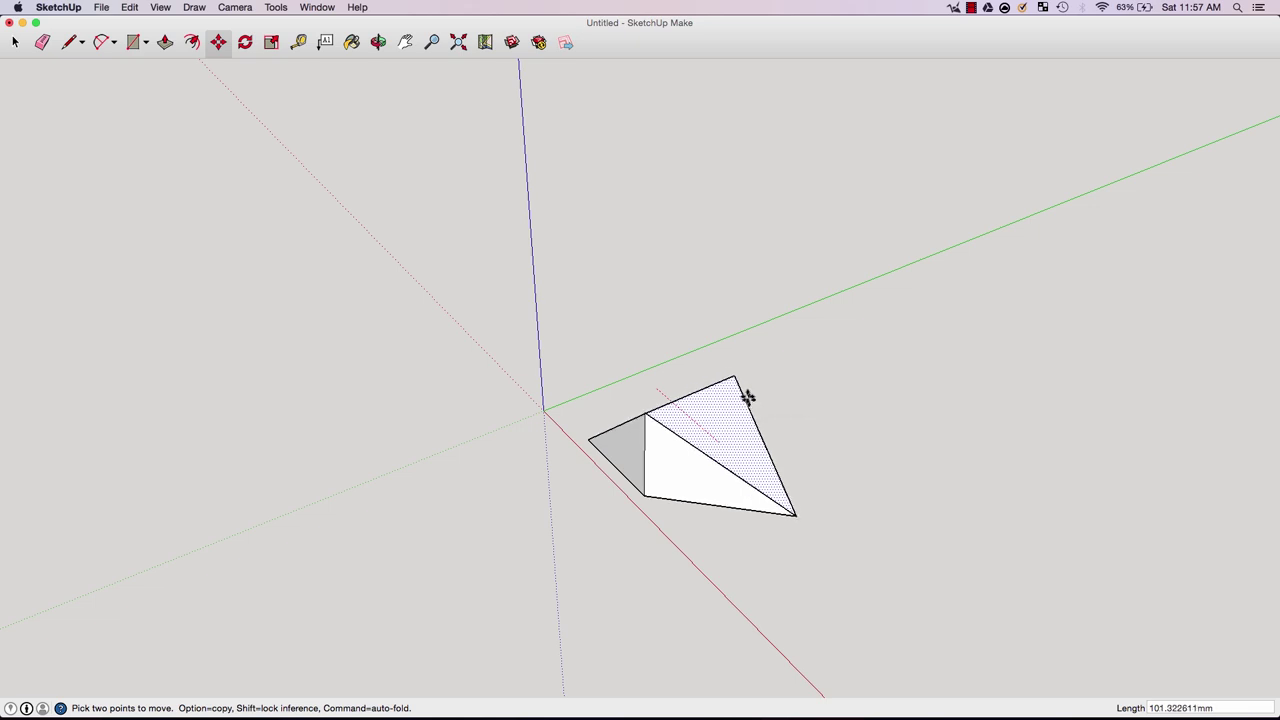
key("Escape")
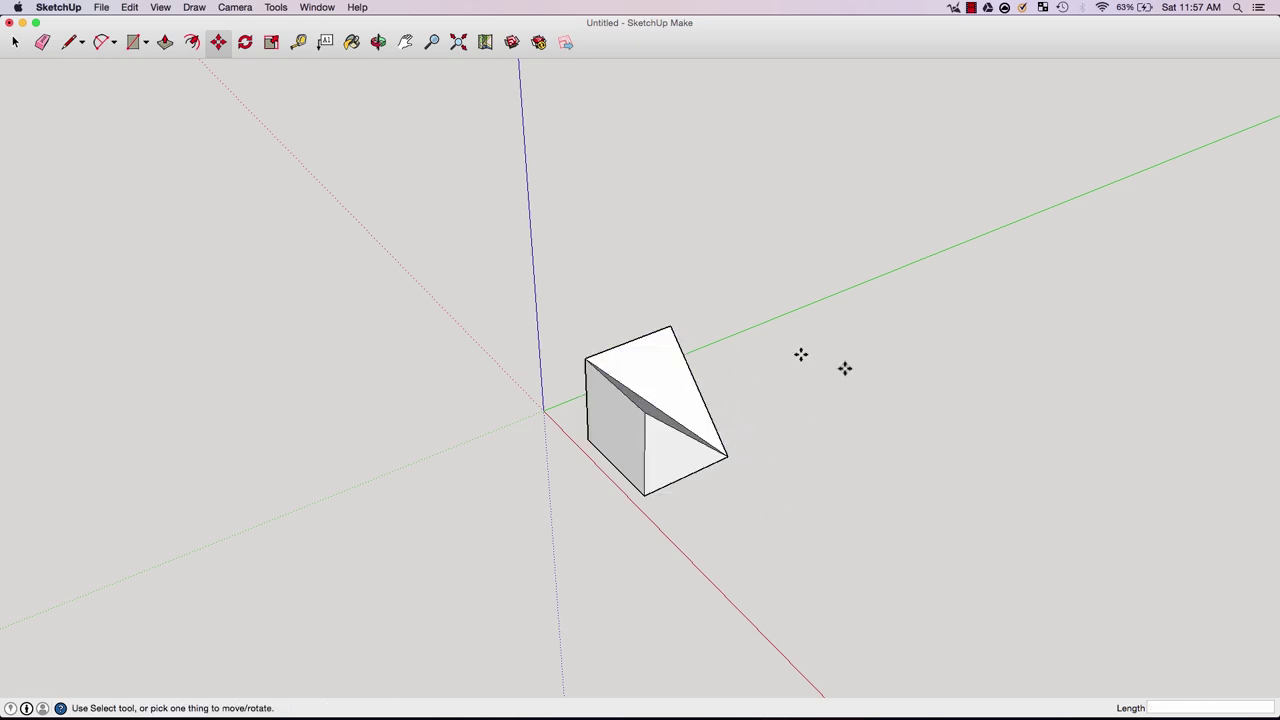
- Draw a centre-point arc on the ground plane beside the solid, on its green-axis side
left_click(103, 45)
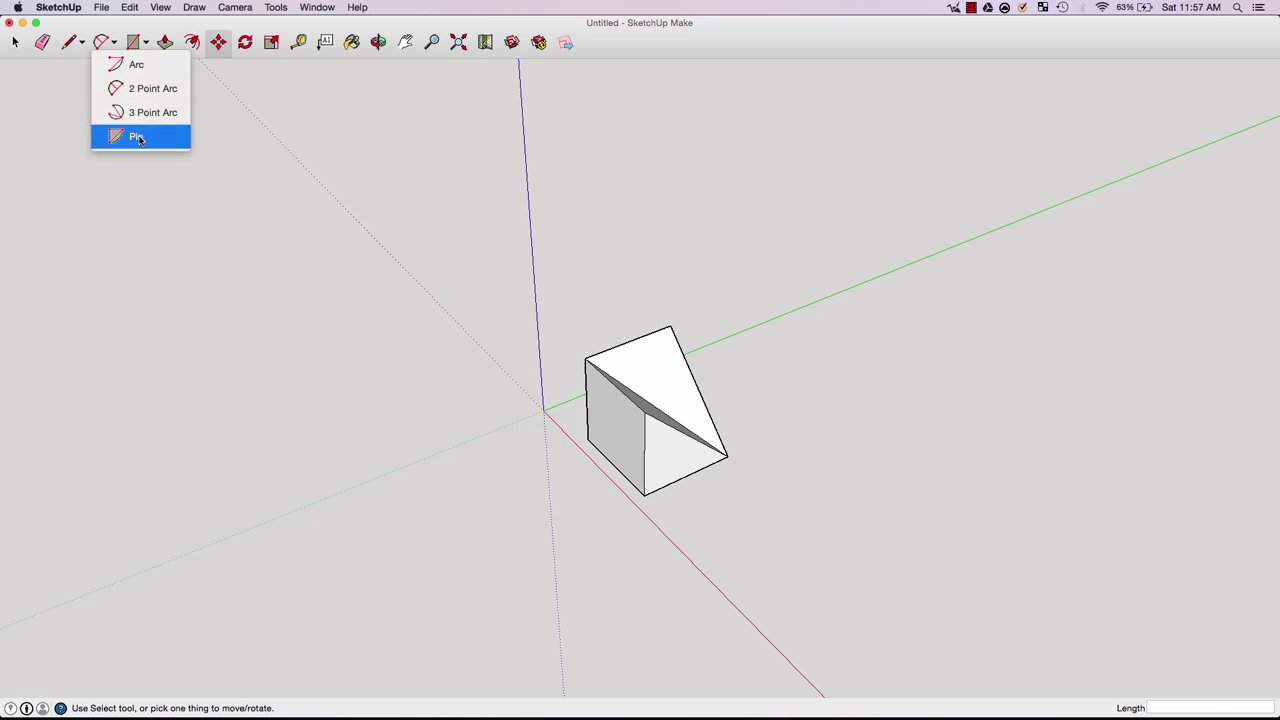
left_click(136, 65)
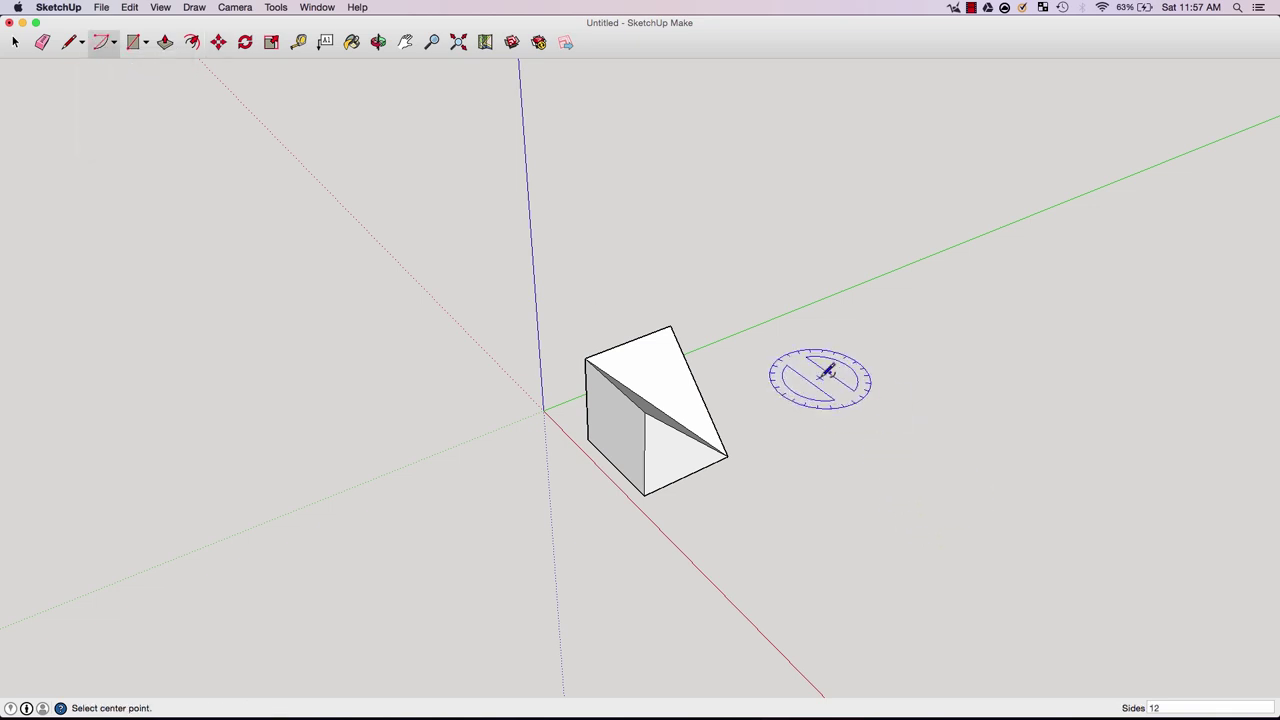
left_click(820, 377)
left_click(895, 419)
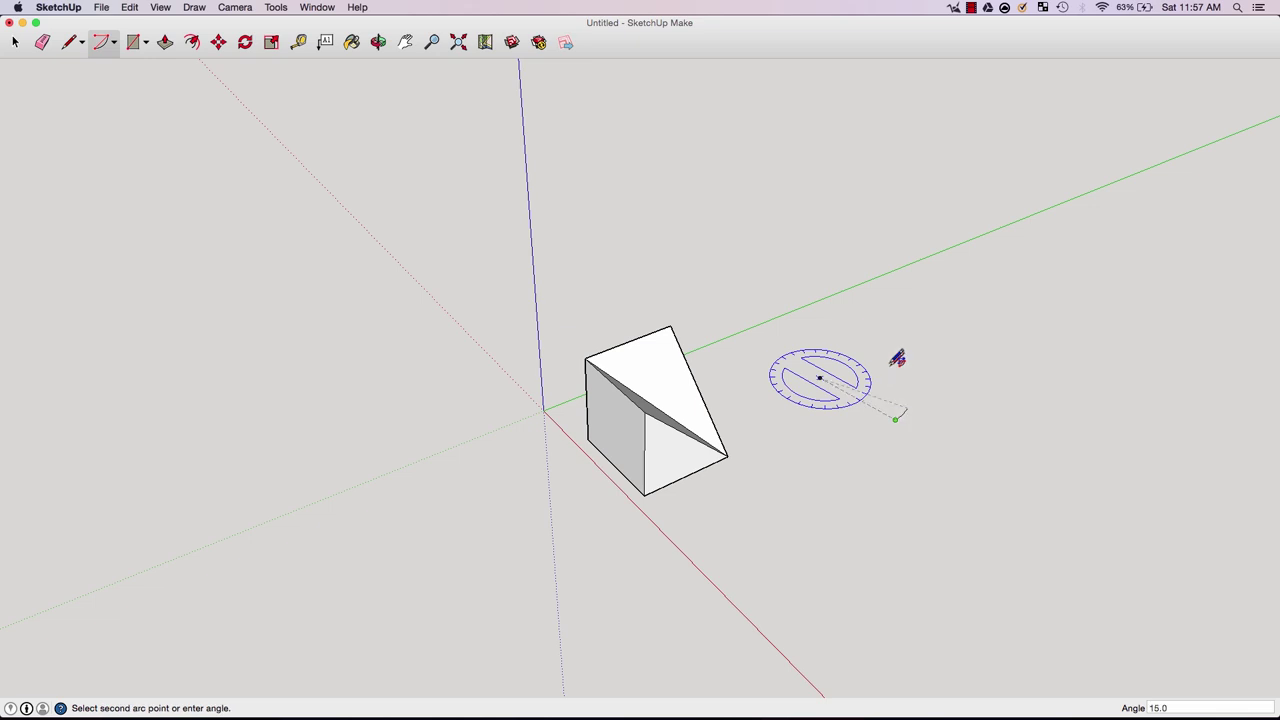
left_click(840, 331)
left_click(840, 331)
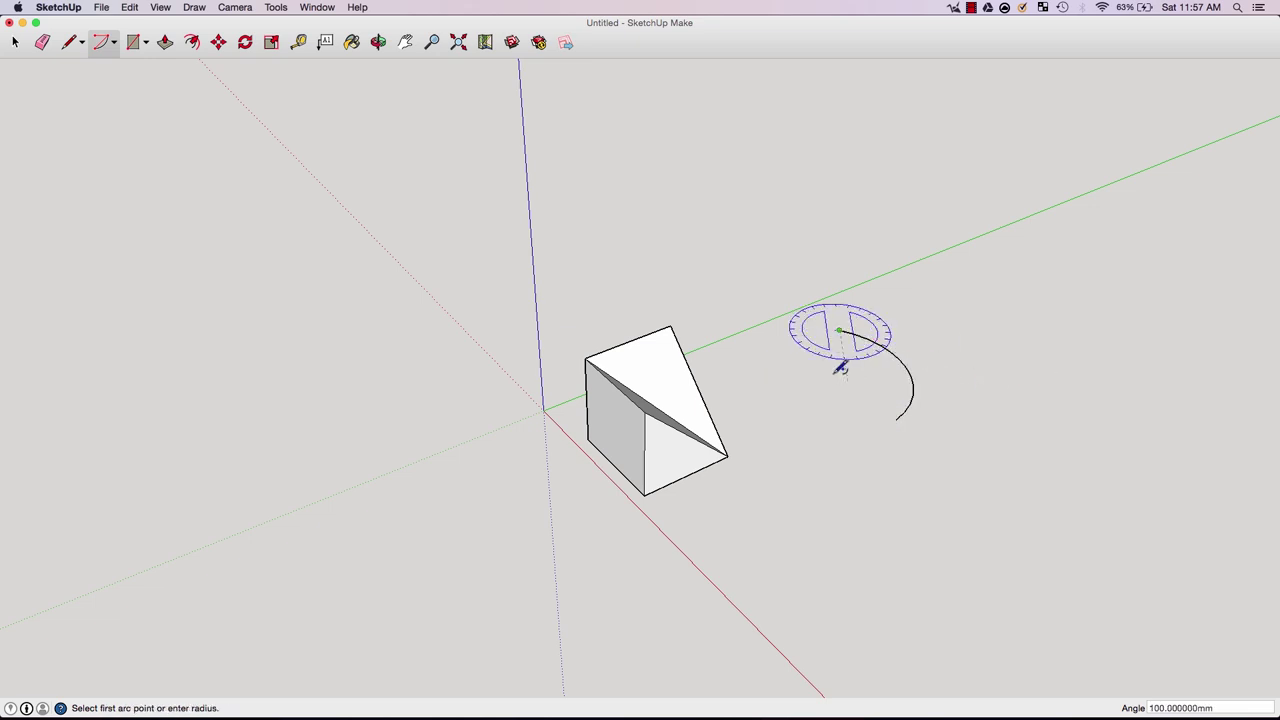
key("Escape")
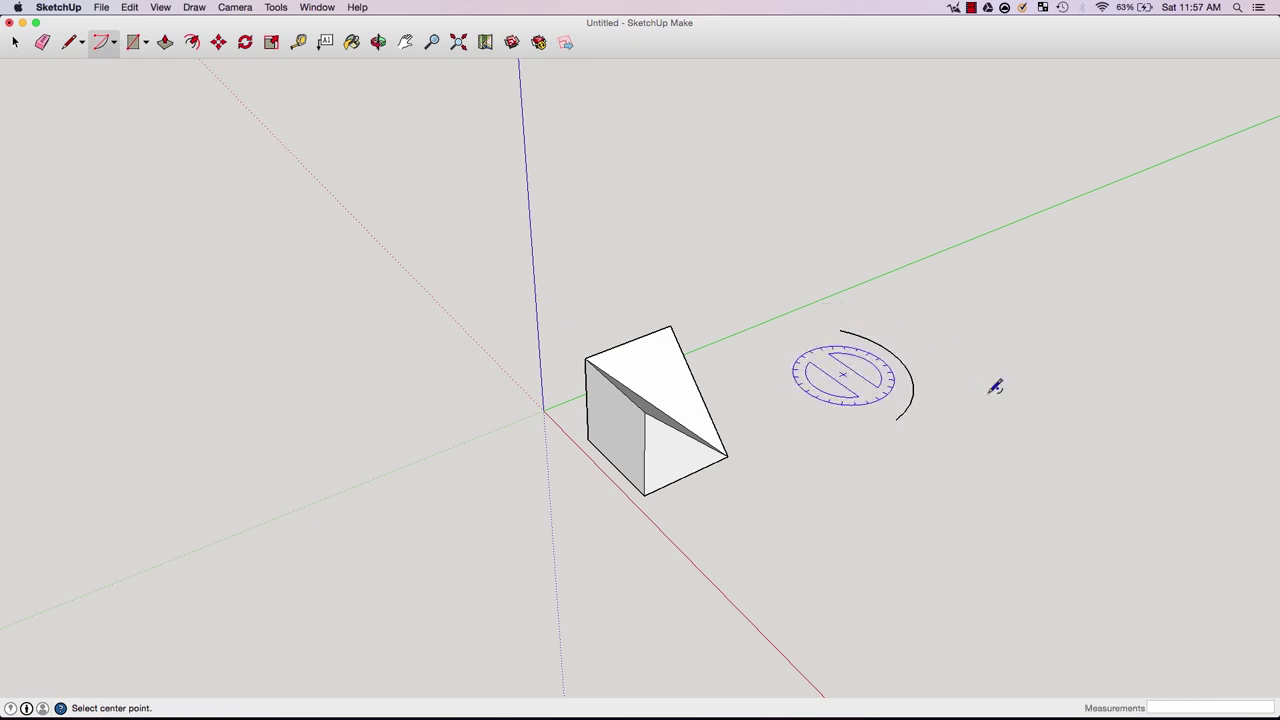
- Draw a six-sided polygon with an inscribed radius of about 86 mm on the ground in front of the arc
left_click(111, 41)
left_click(111, 42)
left_click(133, 43)
left_click(136, 45)
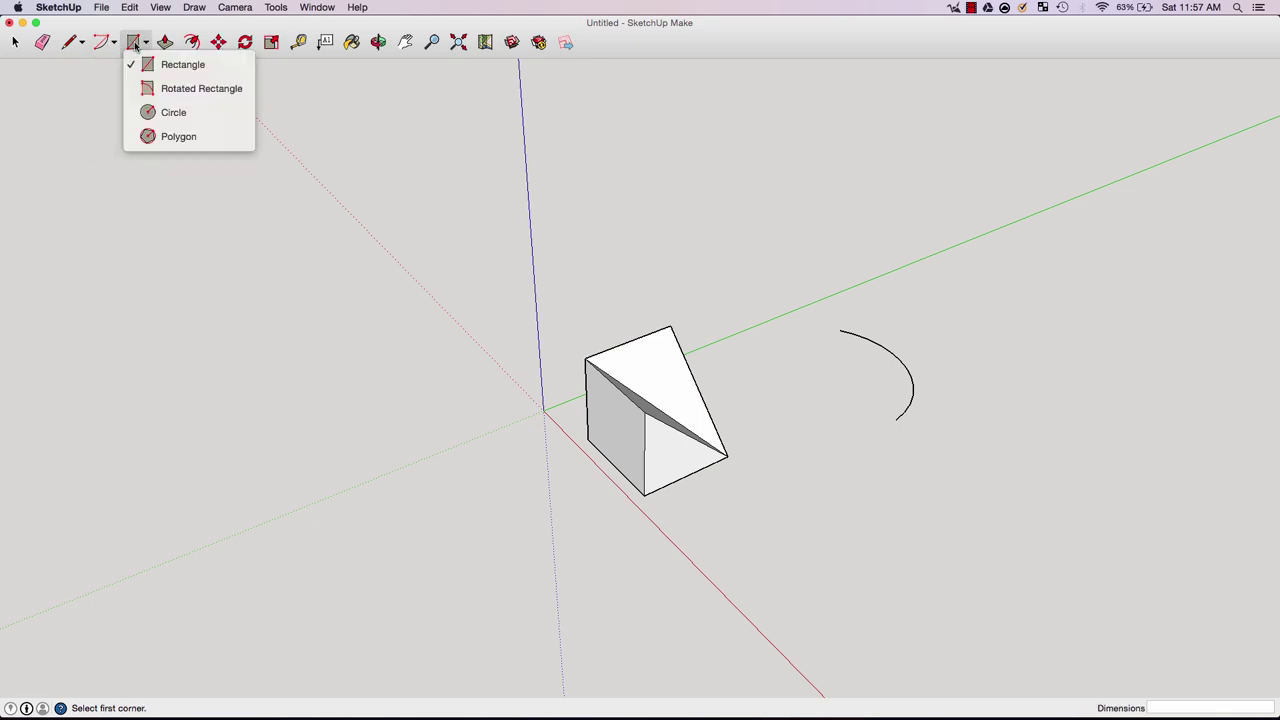
left_click(138, 43)
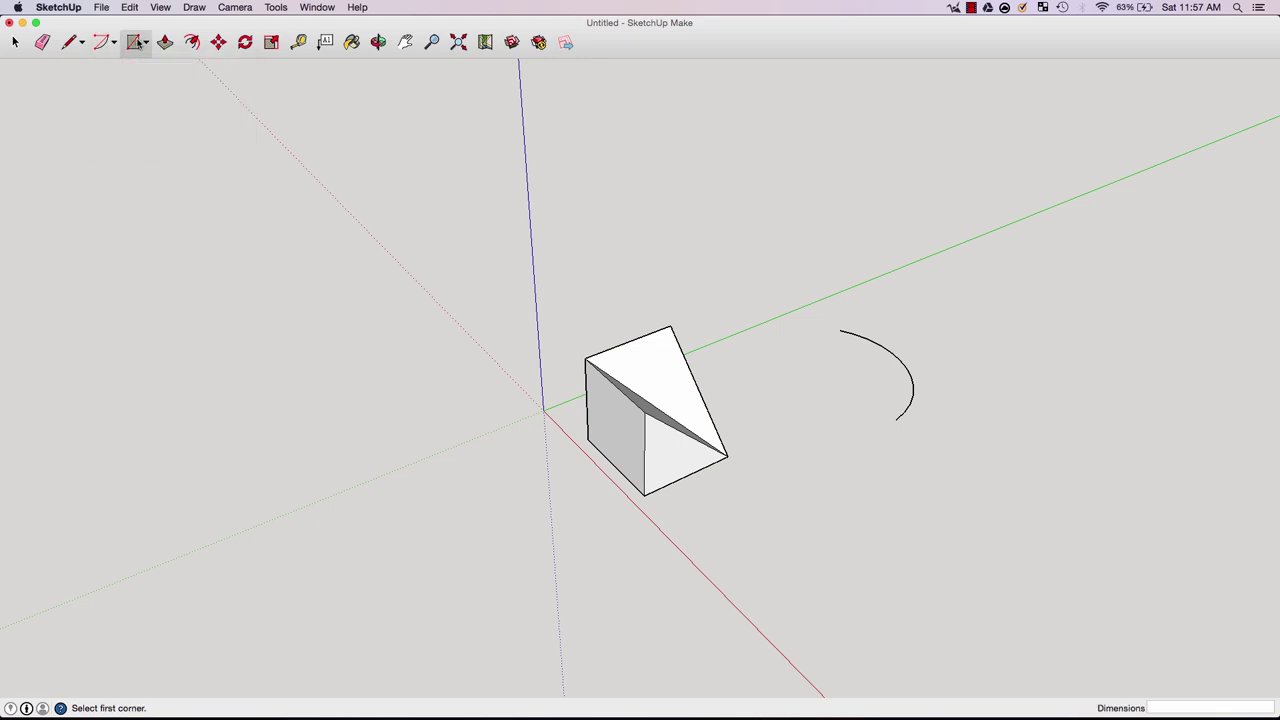
left_click(138, 43)
left_click(170, 60)
left_click(138, 43)
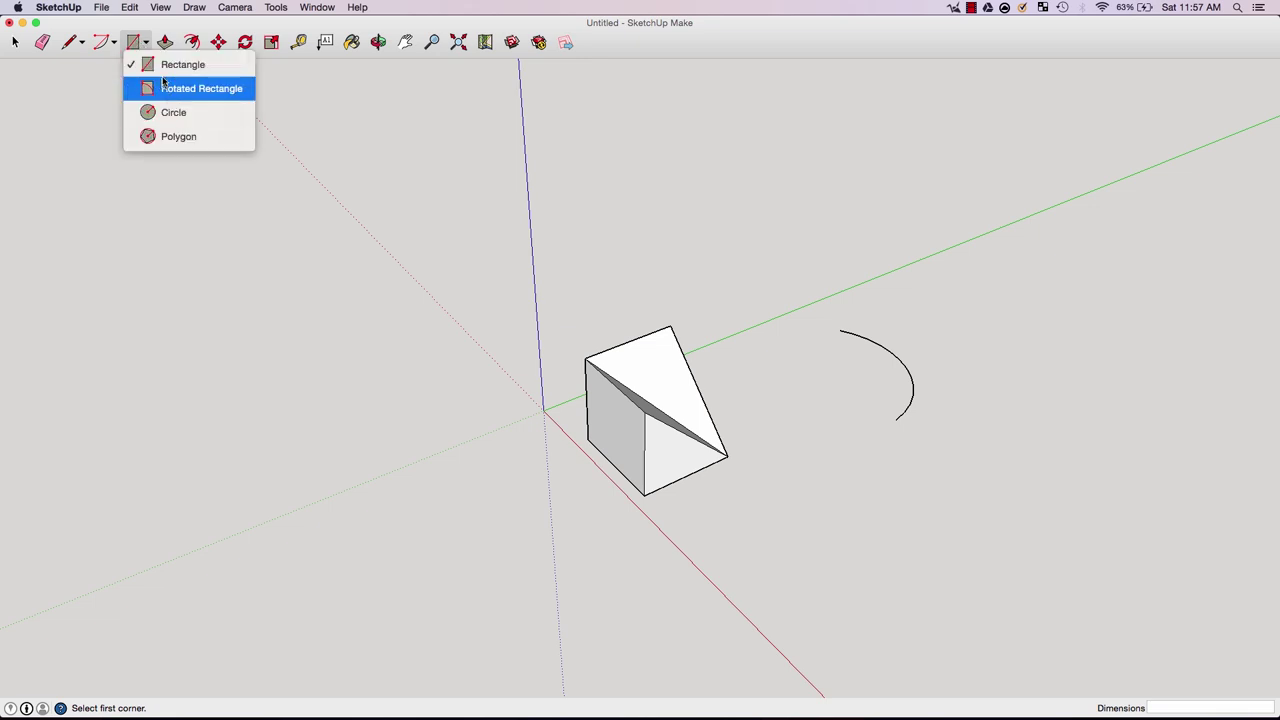
left_click(180, 136)
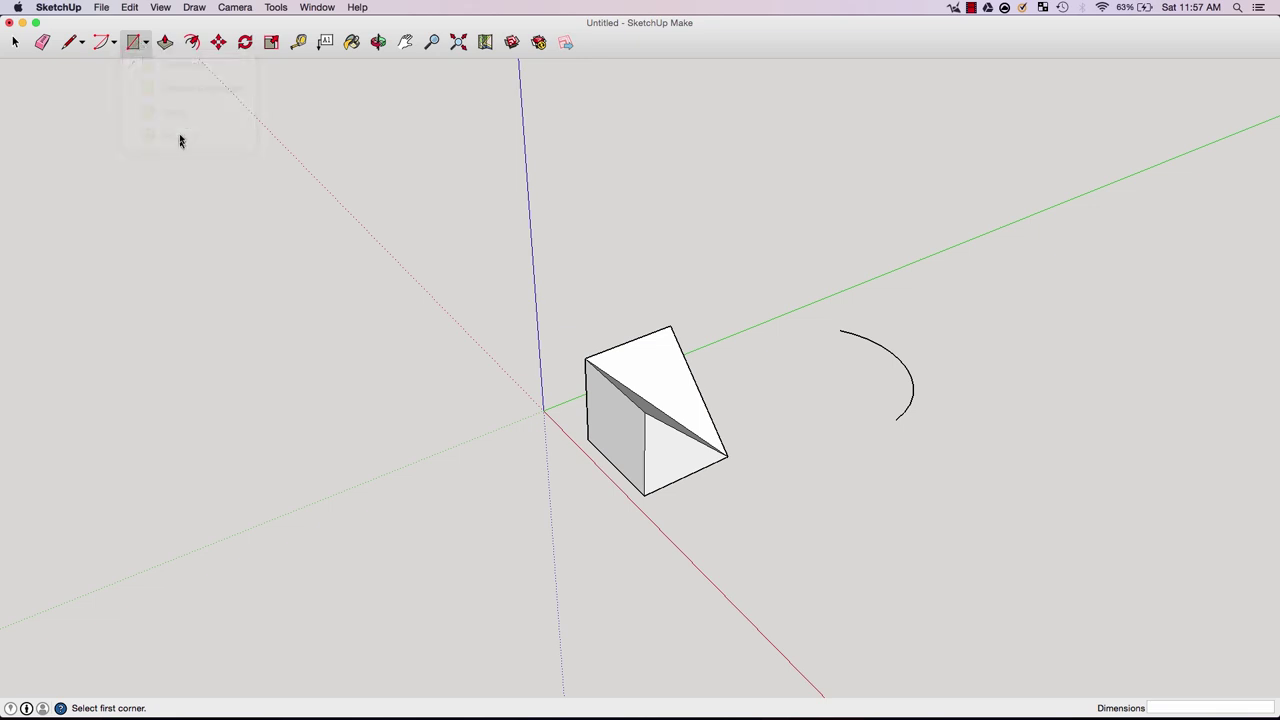
left_click(829, 533)
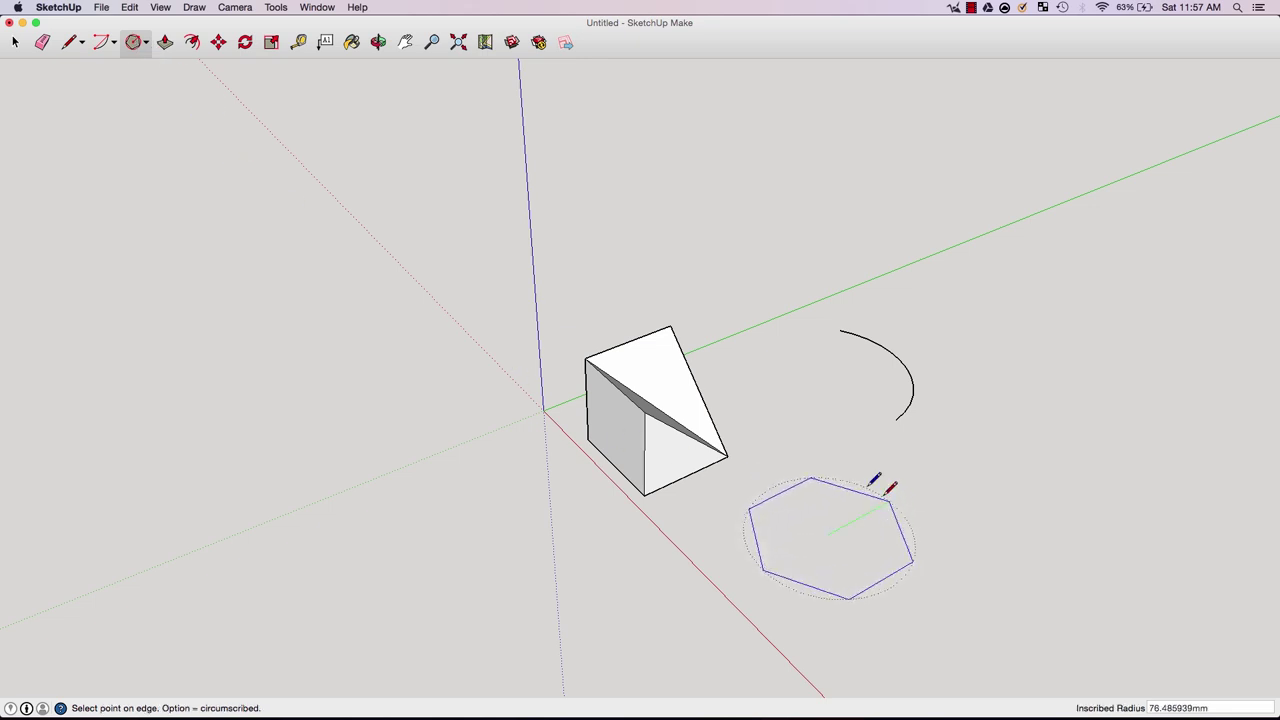
left_click(916, 519)
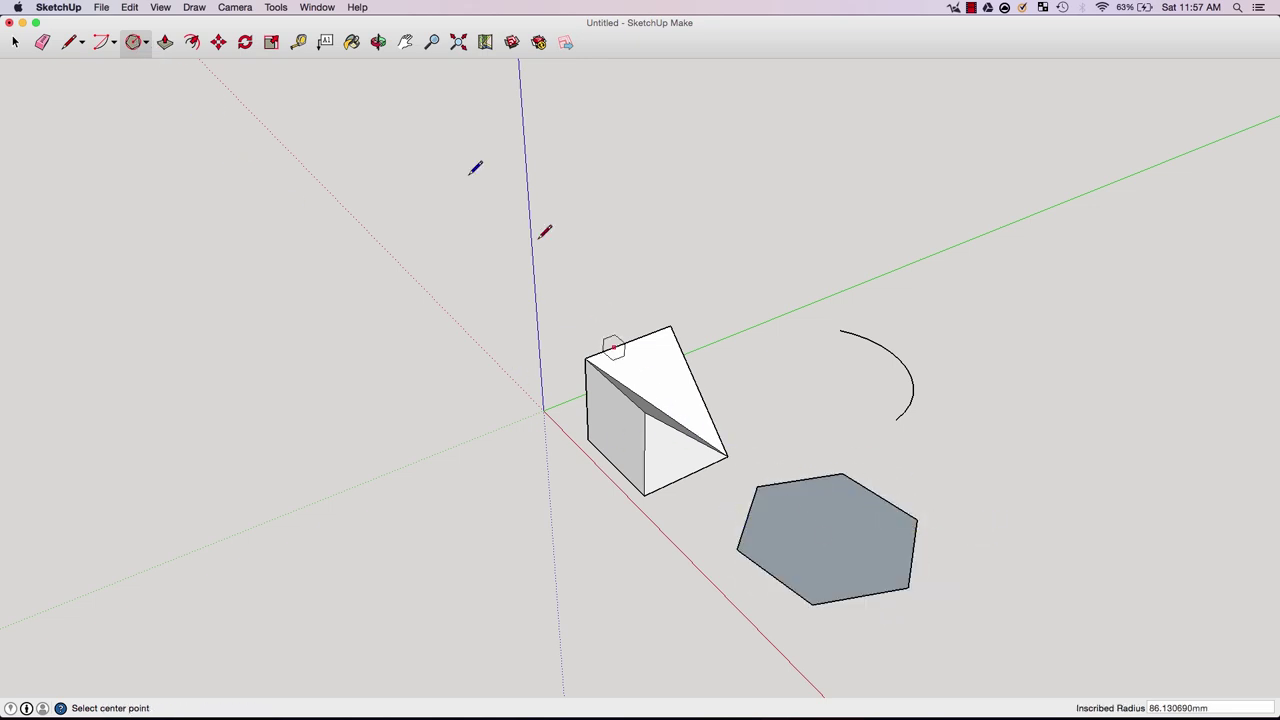
- Erase the hexagon from the ground plane with the Eraser
left_click(134, 42)
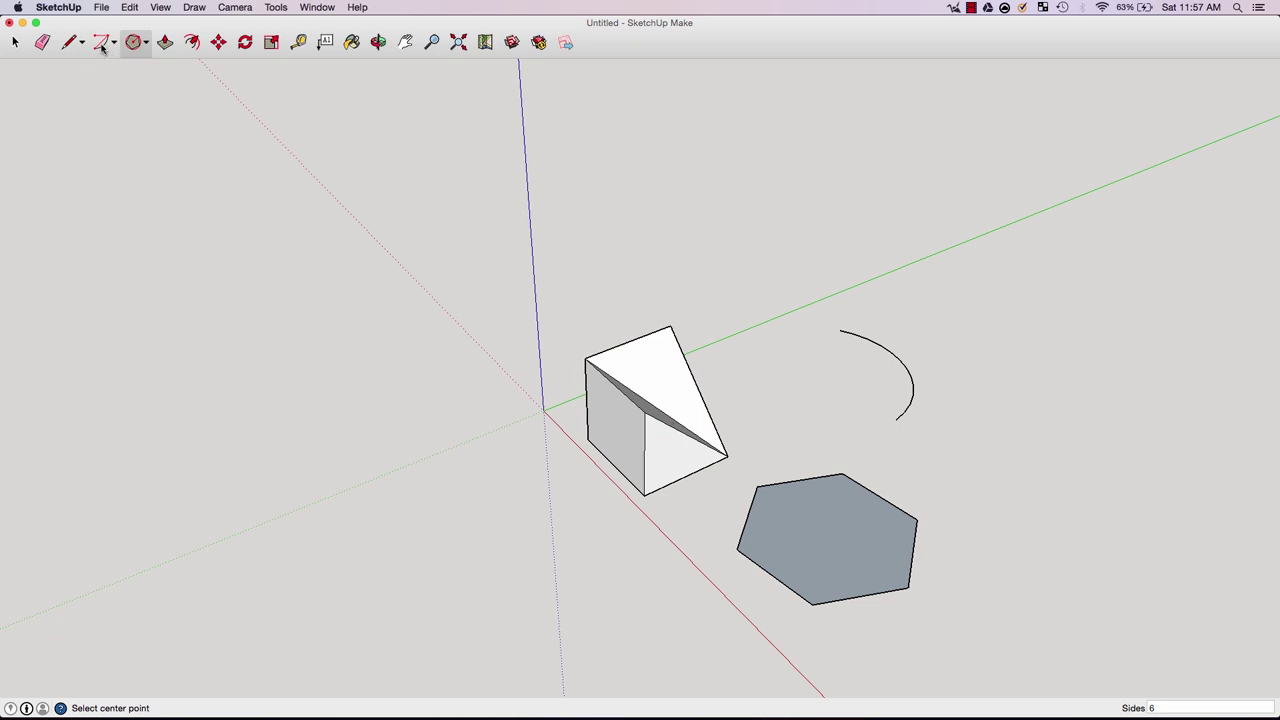
left_click(70, 42)
left_click(44, 44)
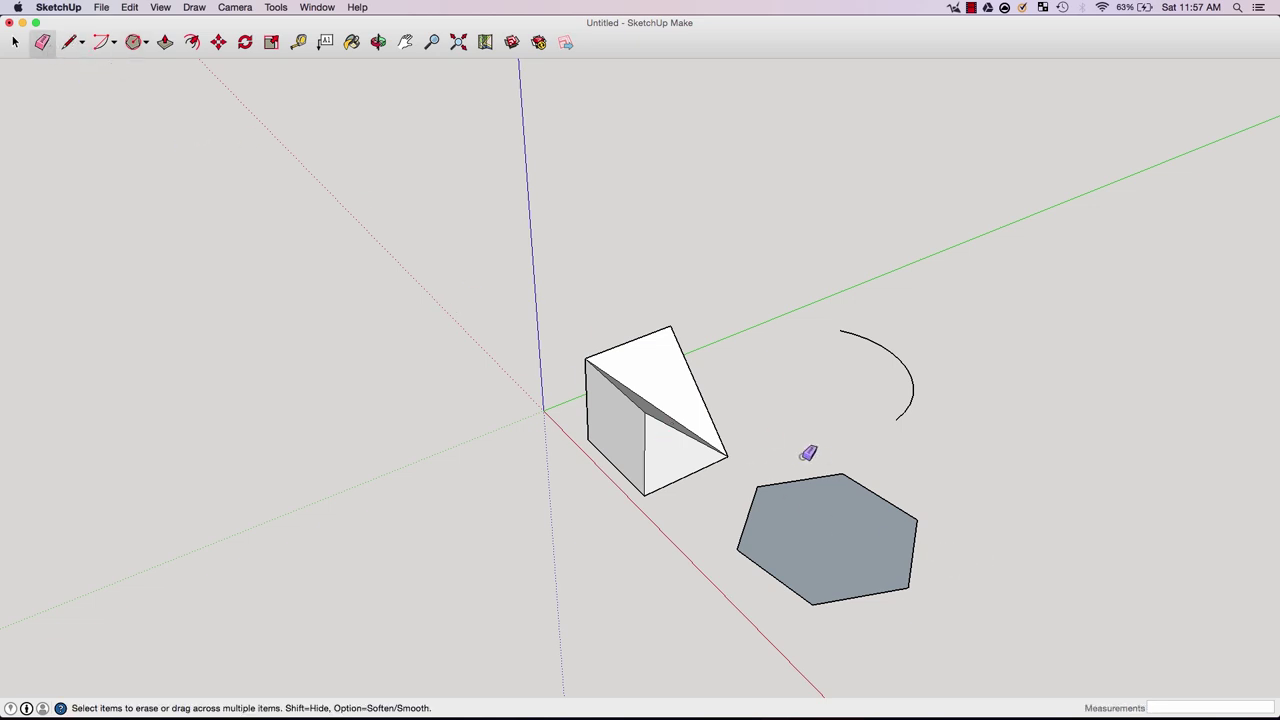
left_click(800, 600)
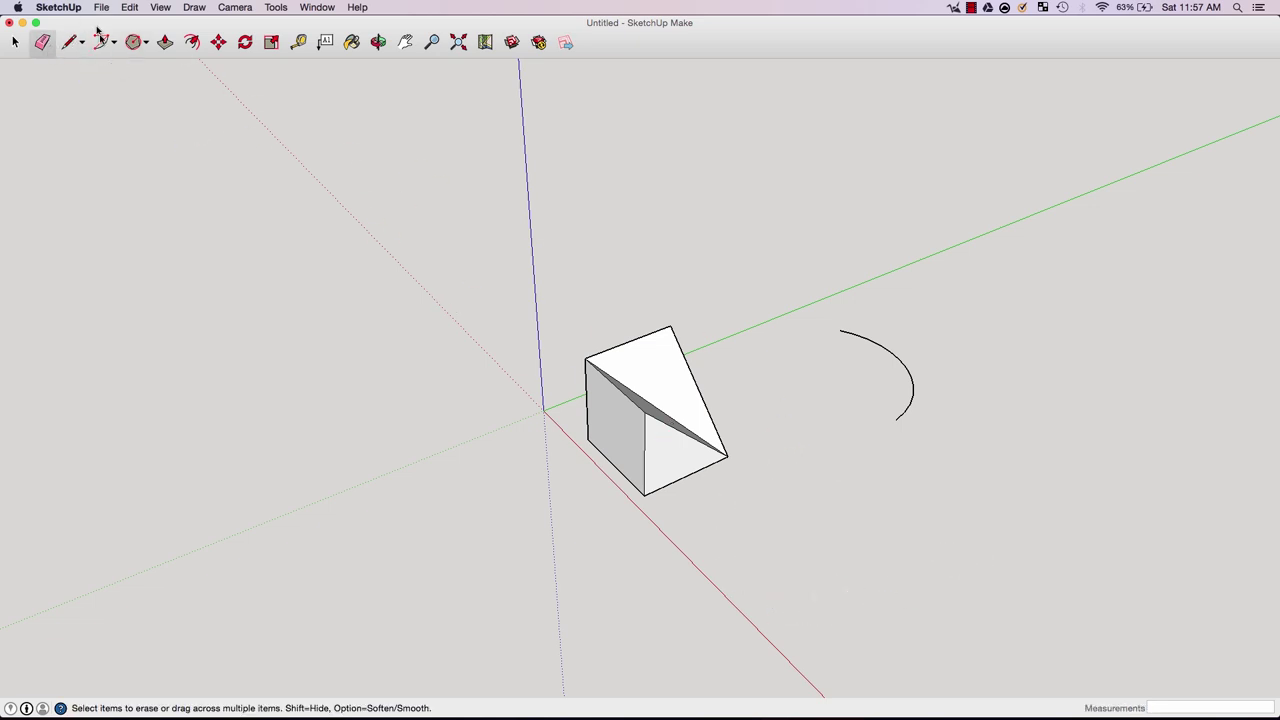
- Draw a closed irregular four-sided outline from connected lines in front of the arc, and end the line chain
left_click(70, 43)
left_click(824, 464)
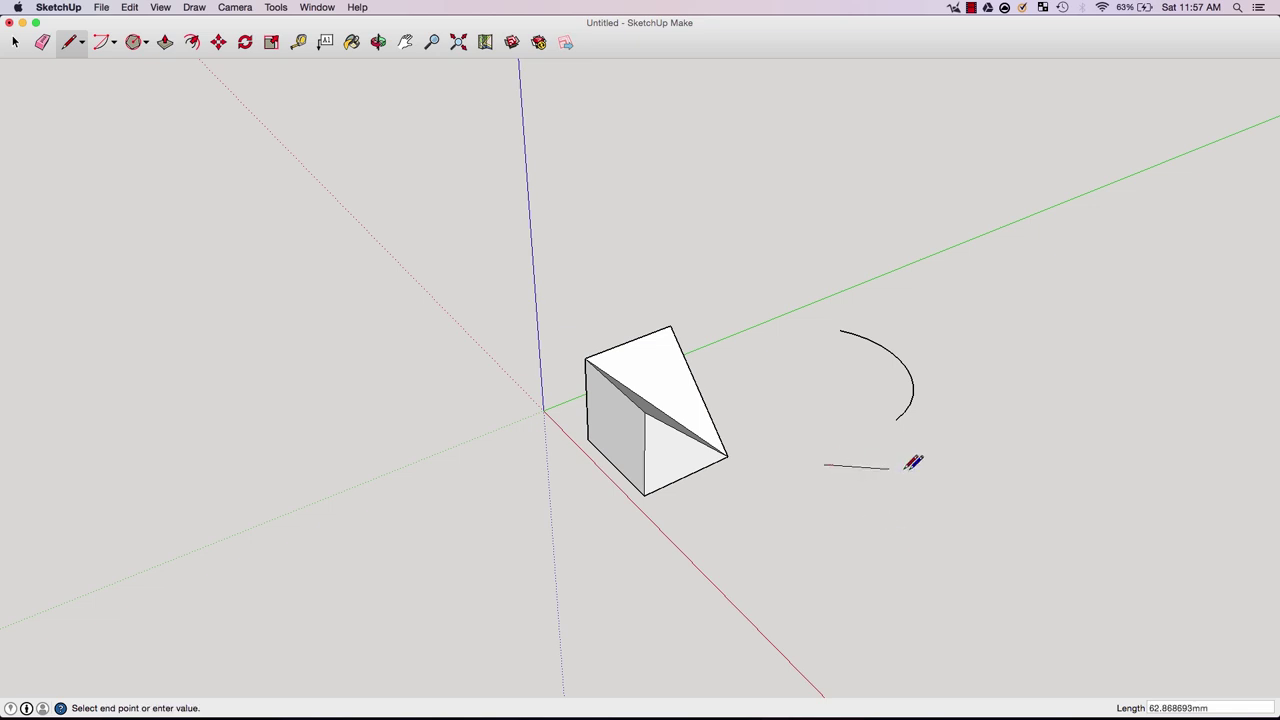
left_click(918, 470)
left_click(930, 549)
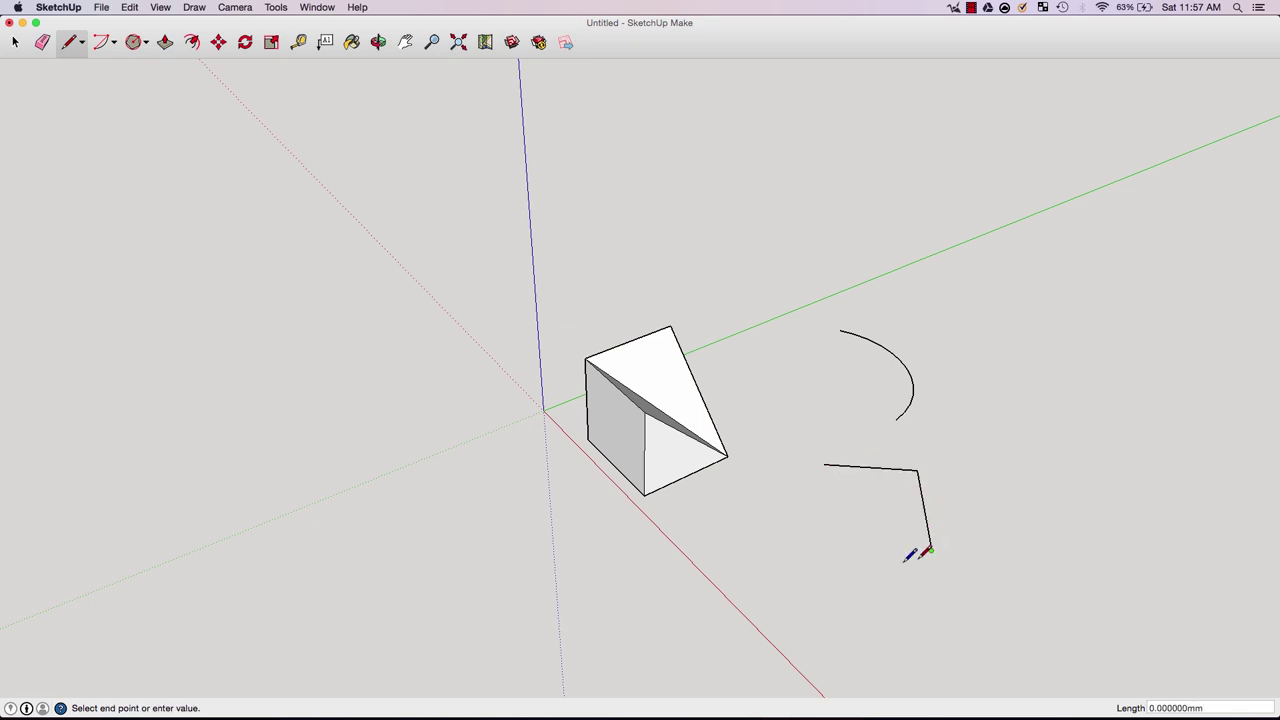
left_click(808, 574)
left_click(824, 464)
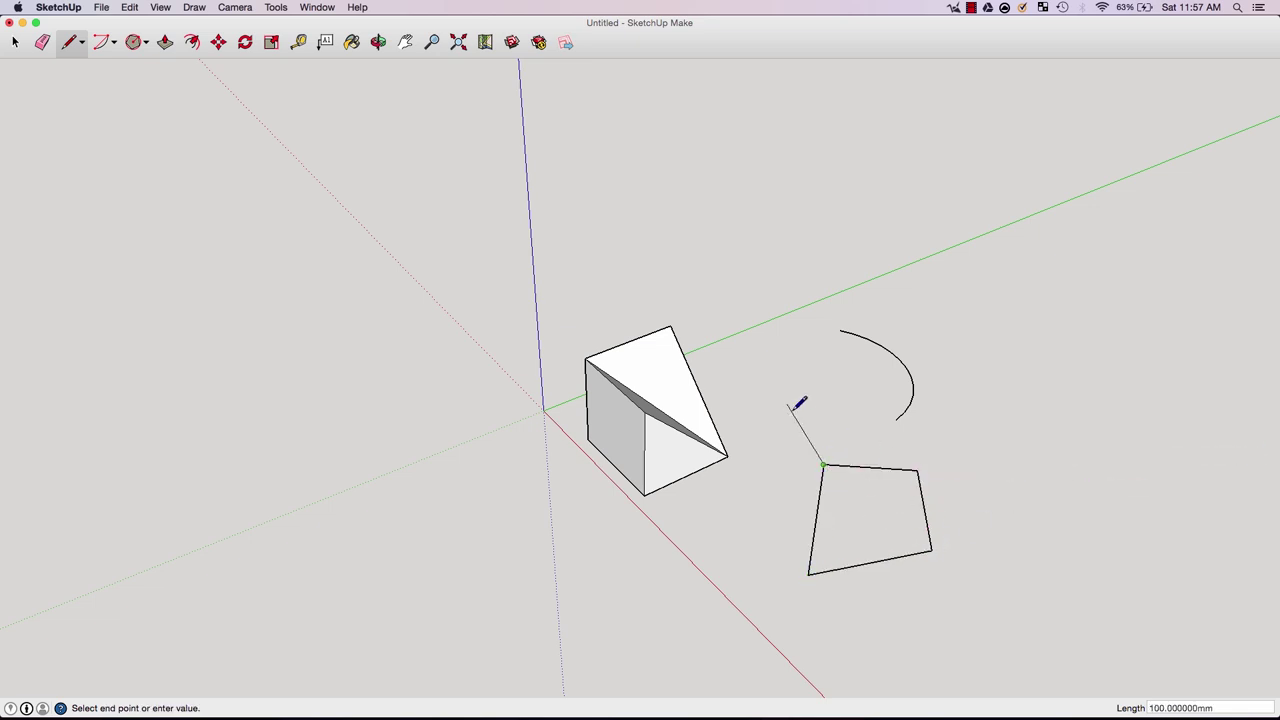
key("Escape")
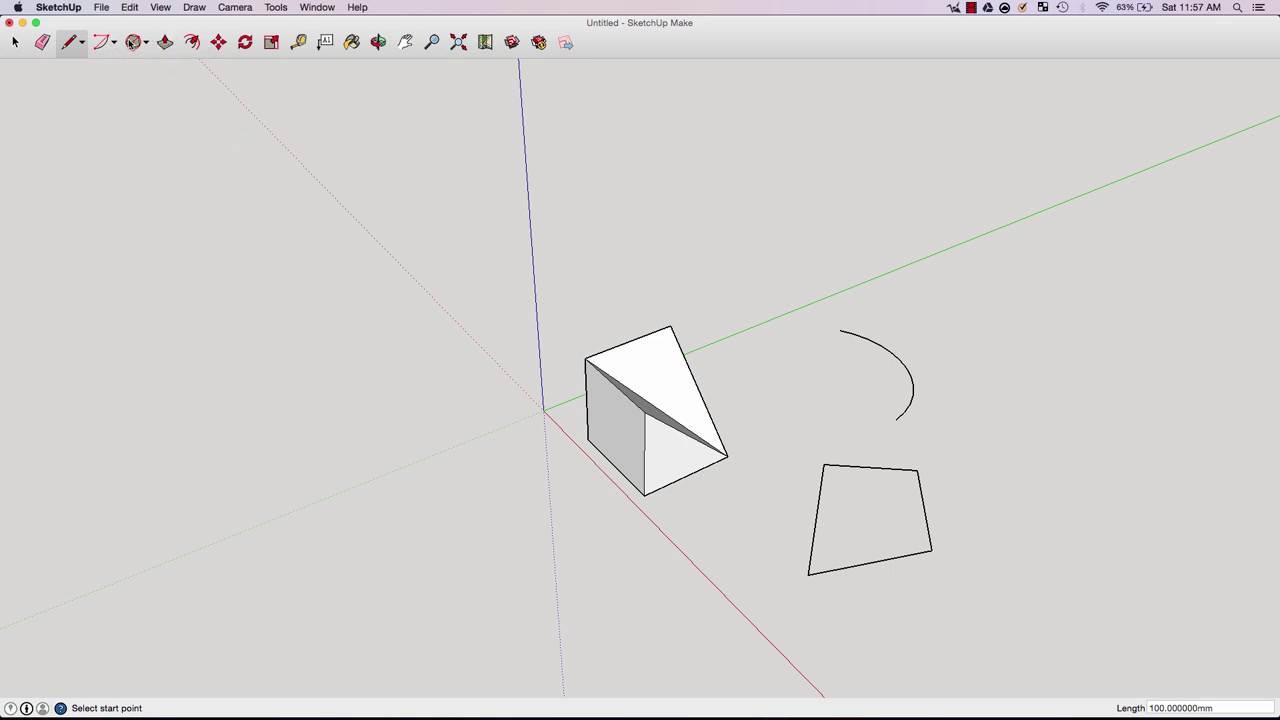
- Draw a circle with a radius of about 58 mm on the ground beside the arc
left_click(131, 42)
left_click(132, 43)
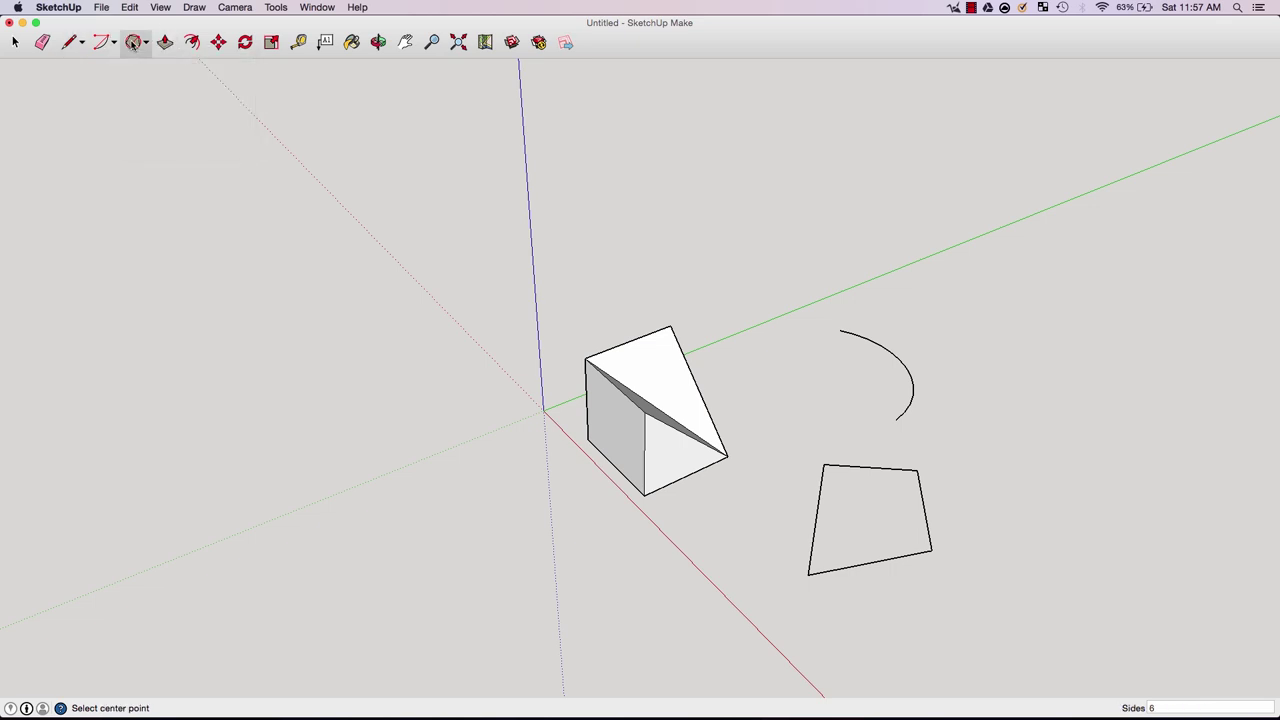
left_click(137, 42)
left_click(160, 111)
left_click(992, 381)
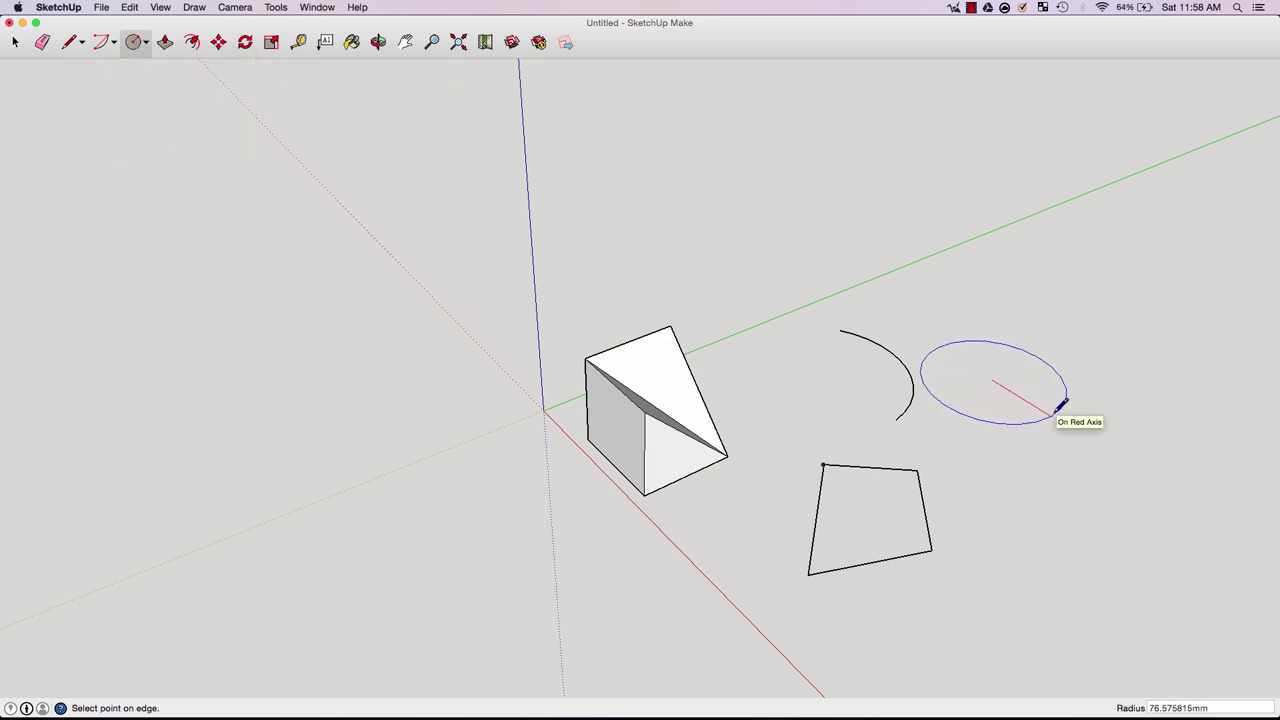
left_click(1041, 394)
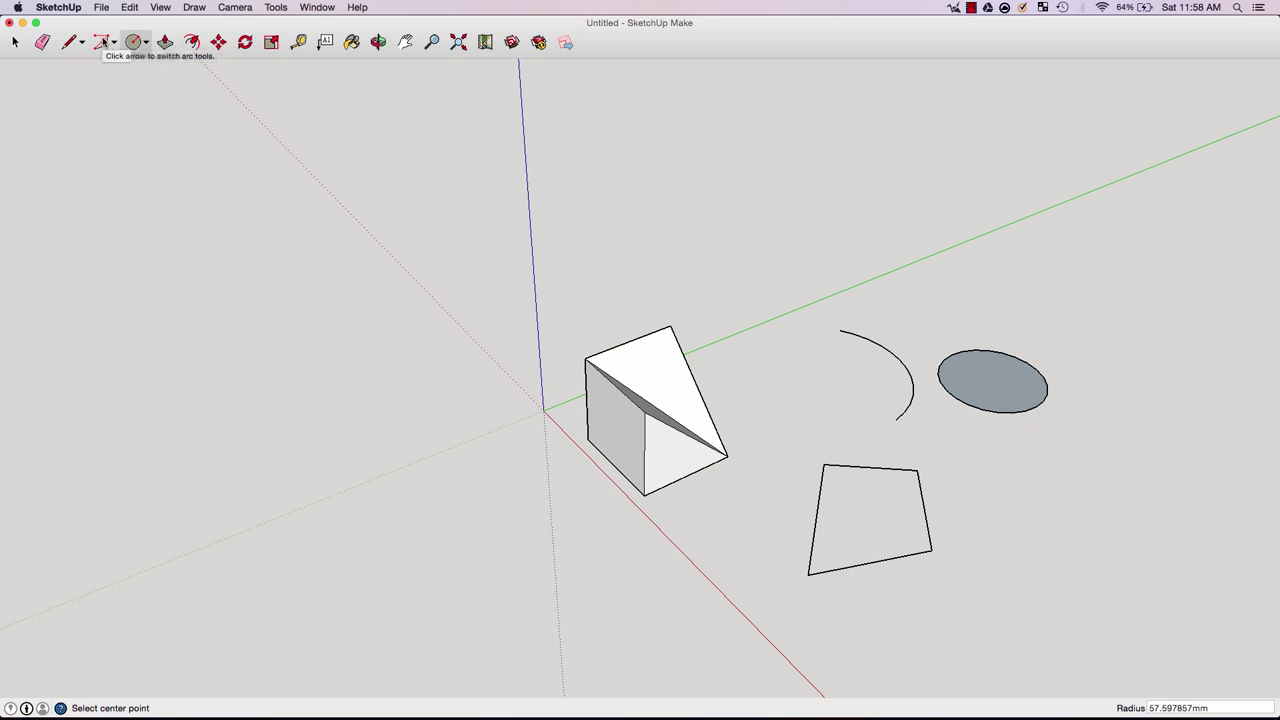
- Draw a rectangle of about 55 by 77 mm on the ground in front of the circle
left_click(155, 42)
left_click(137, 42)
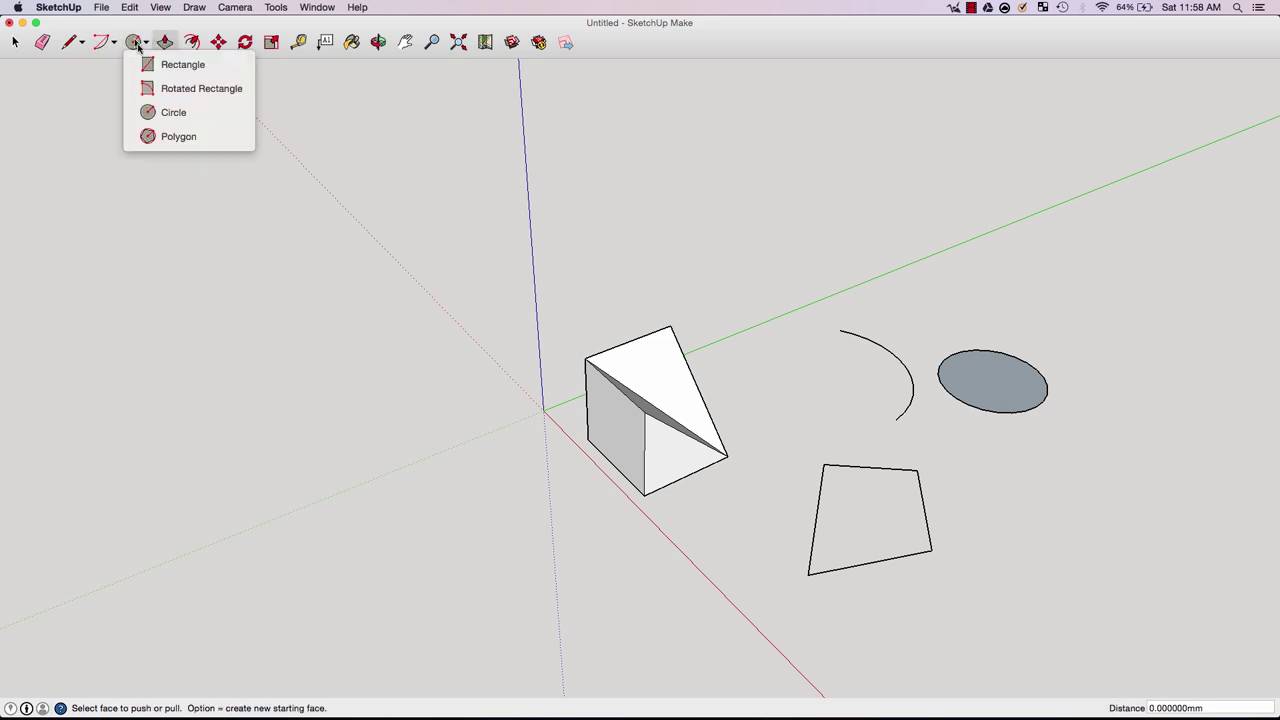
key("r")
left_click(1030, 477)
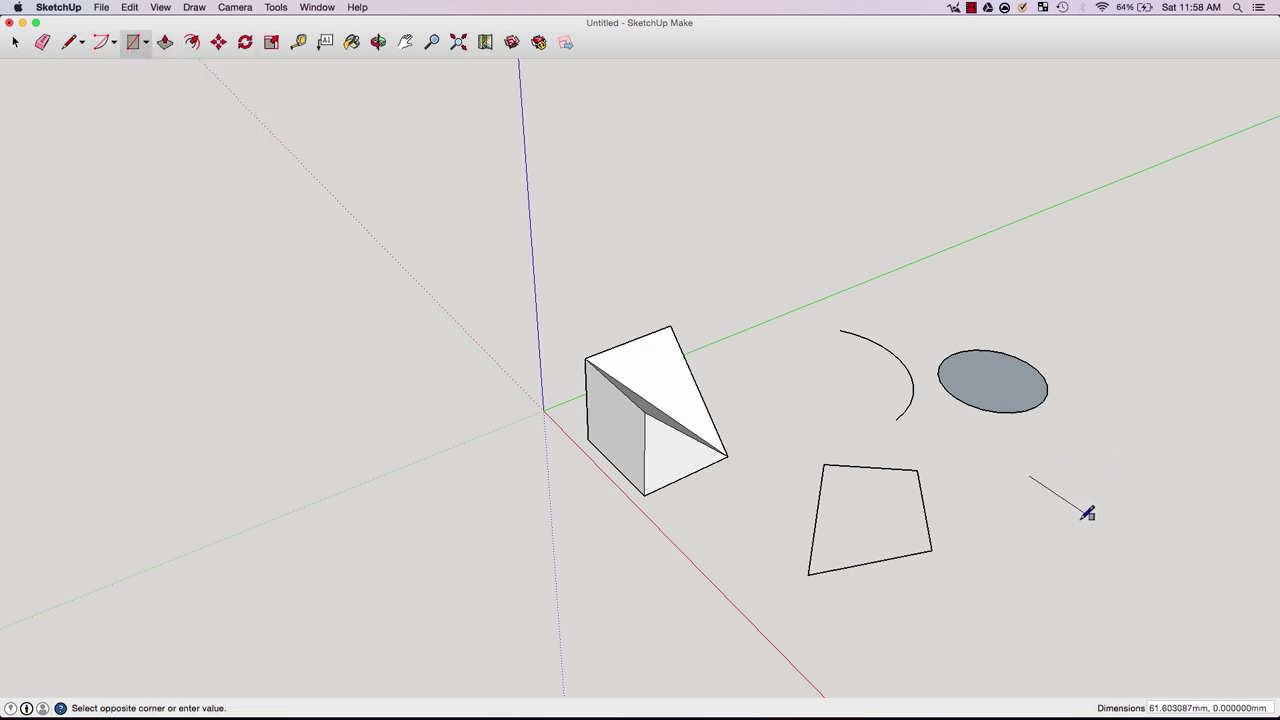
left_click(1129, 477)
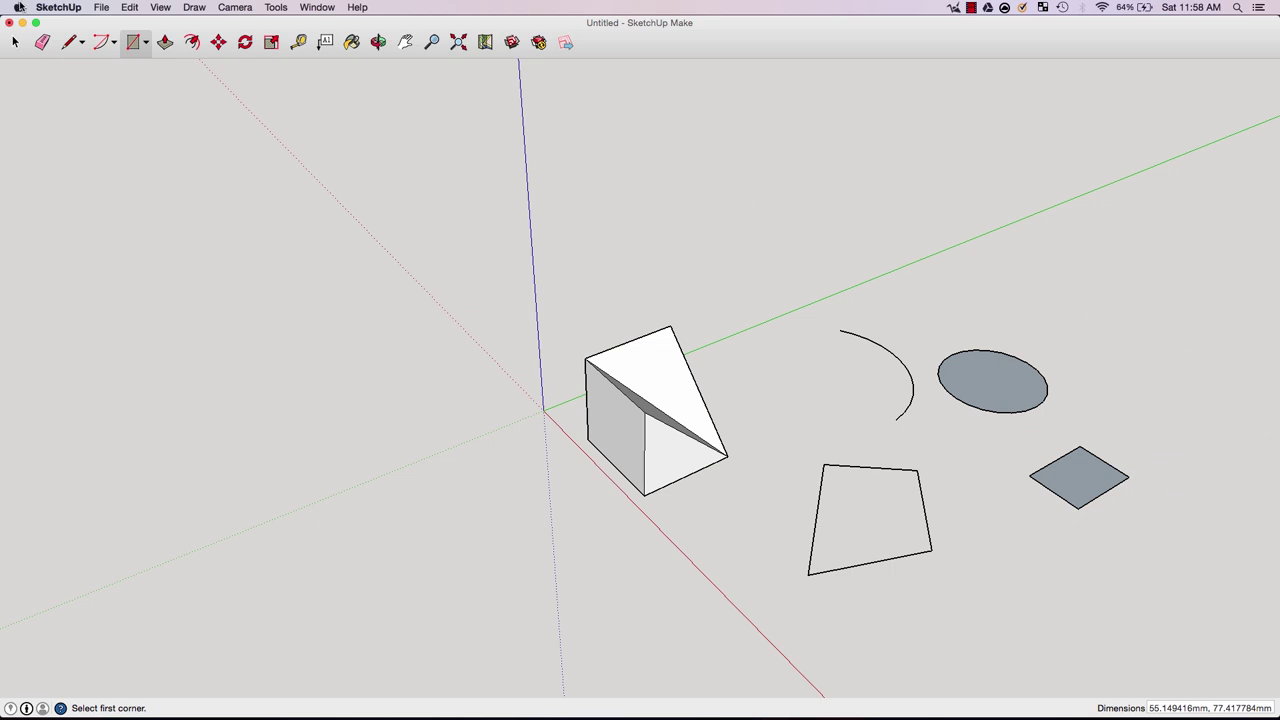
- Offset the small rectangle's outline outward by about 49 mm with the Offset tool
left_click(191, 43)
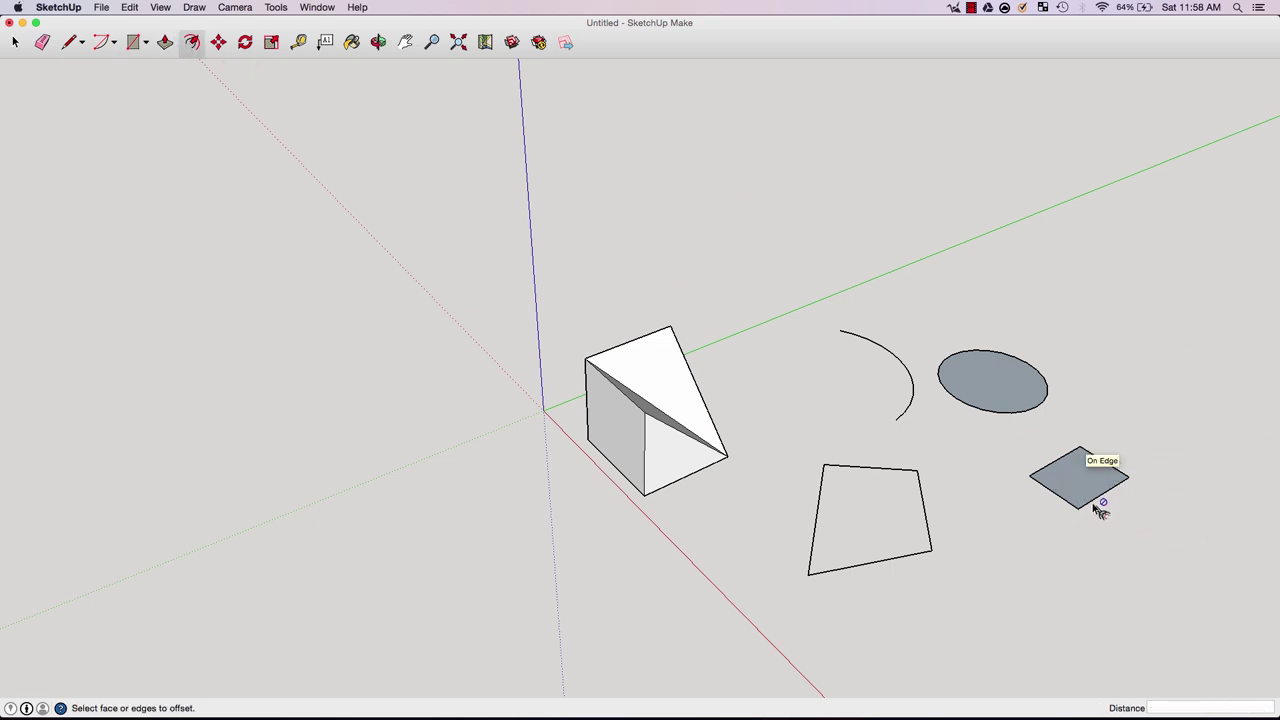
left_click(1103, 508)
left_click(1102, 510)
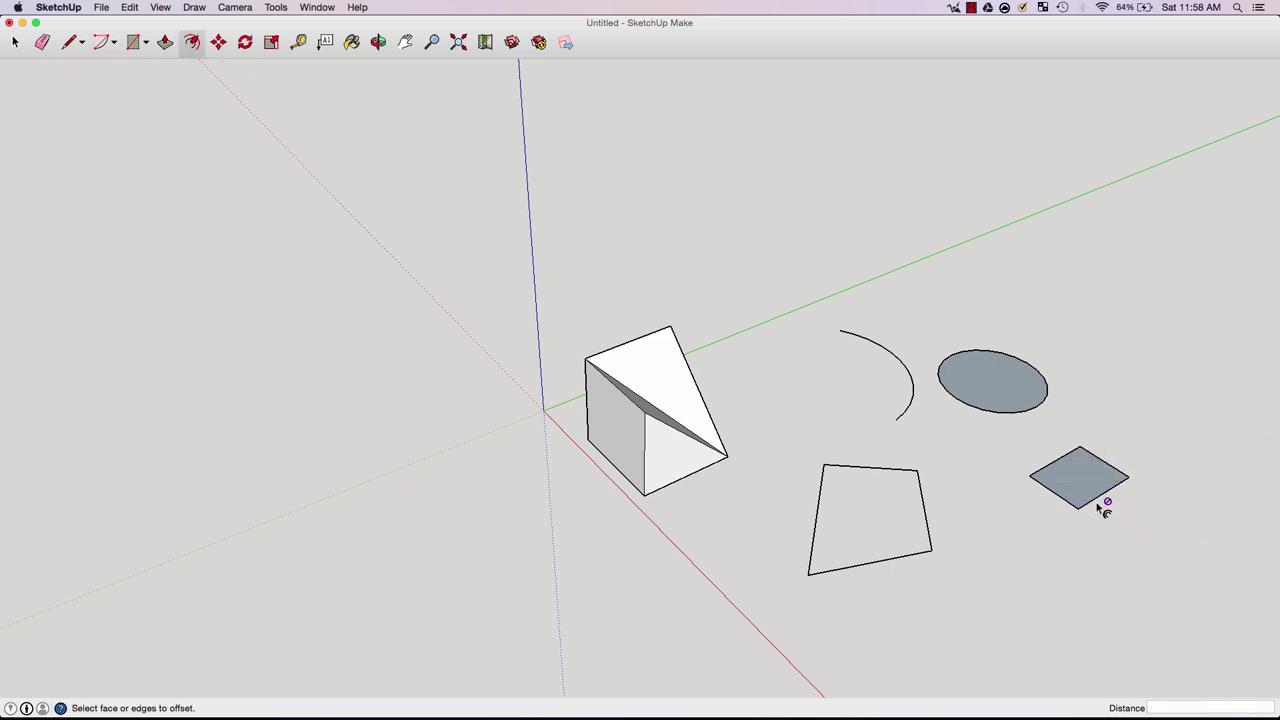
left_click(1092, 492)
left_click(1120, 472)
left_click(1102, 490)
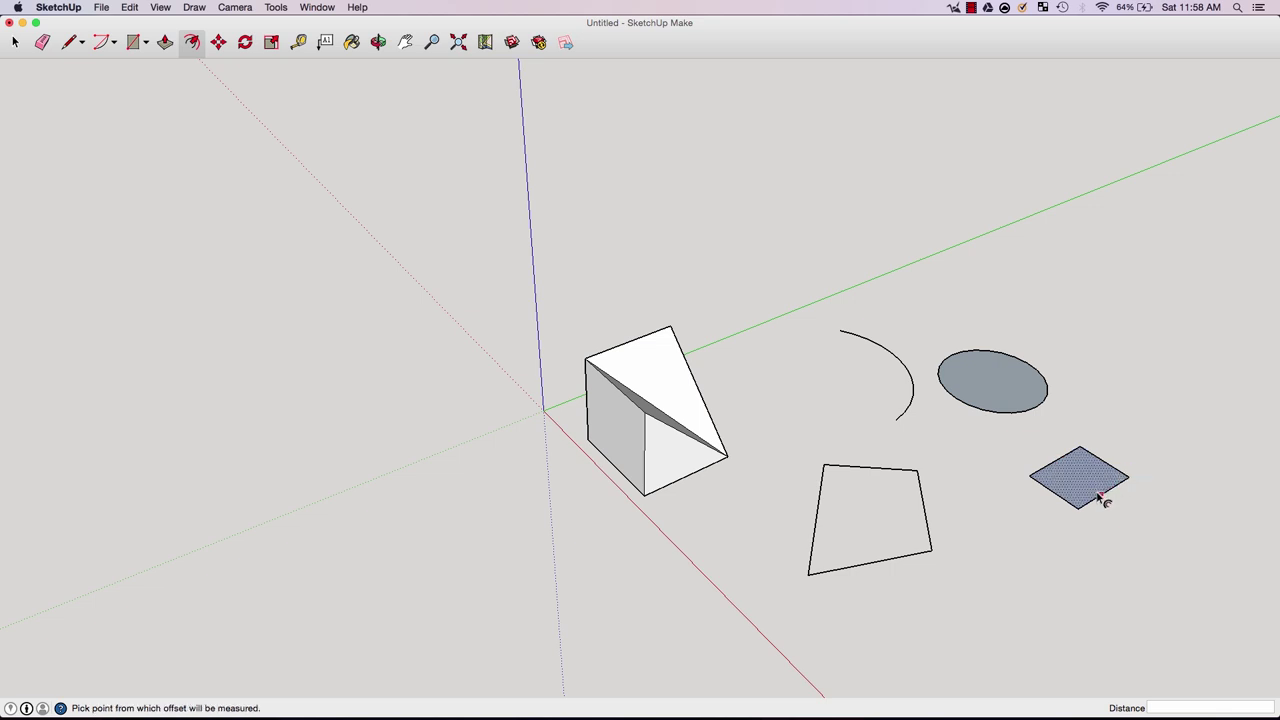
left_click(1099, 495)
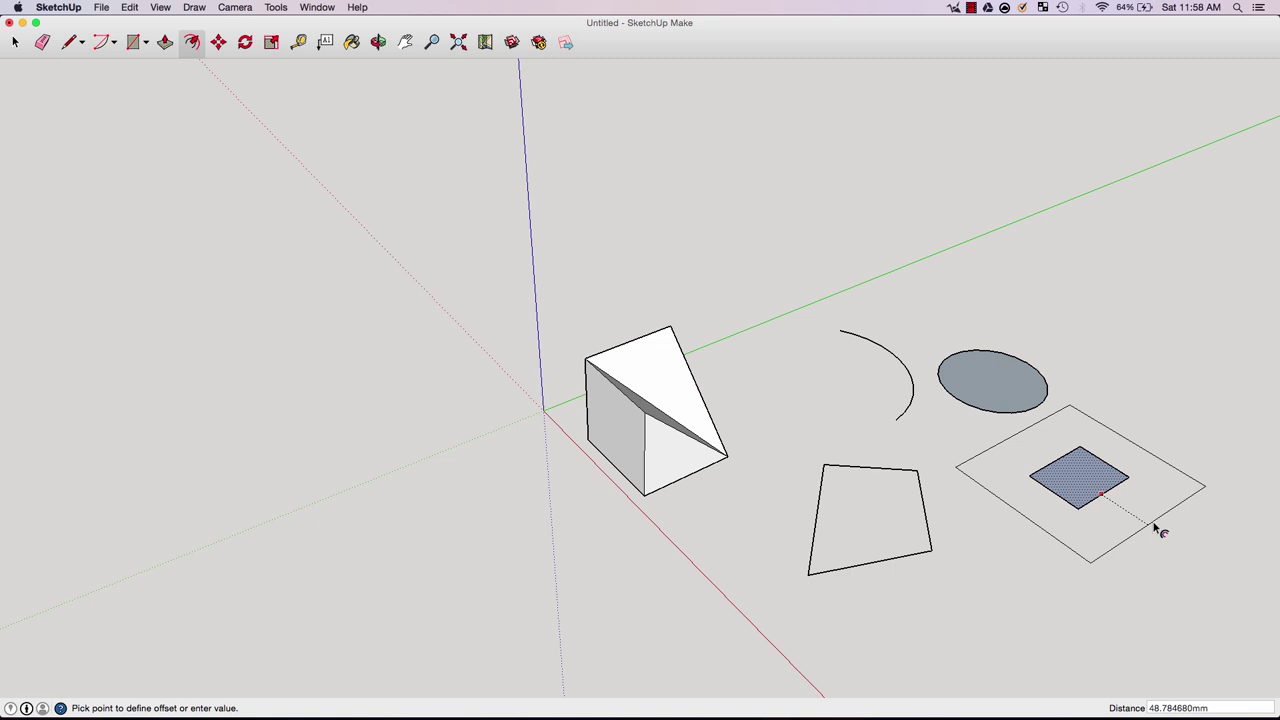
left_click(1155, 528)
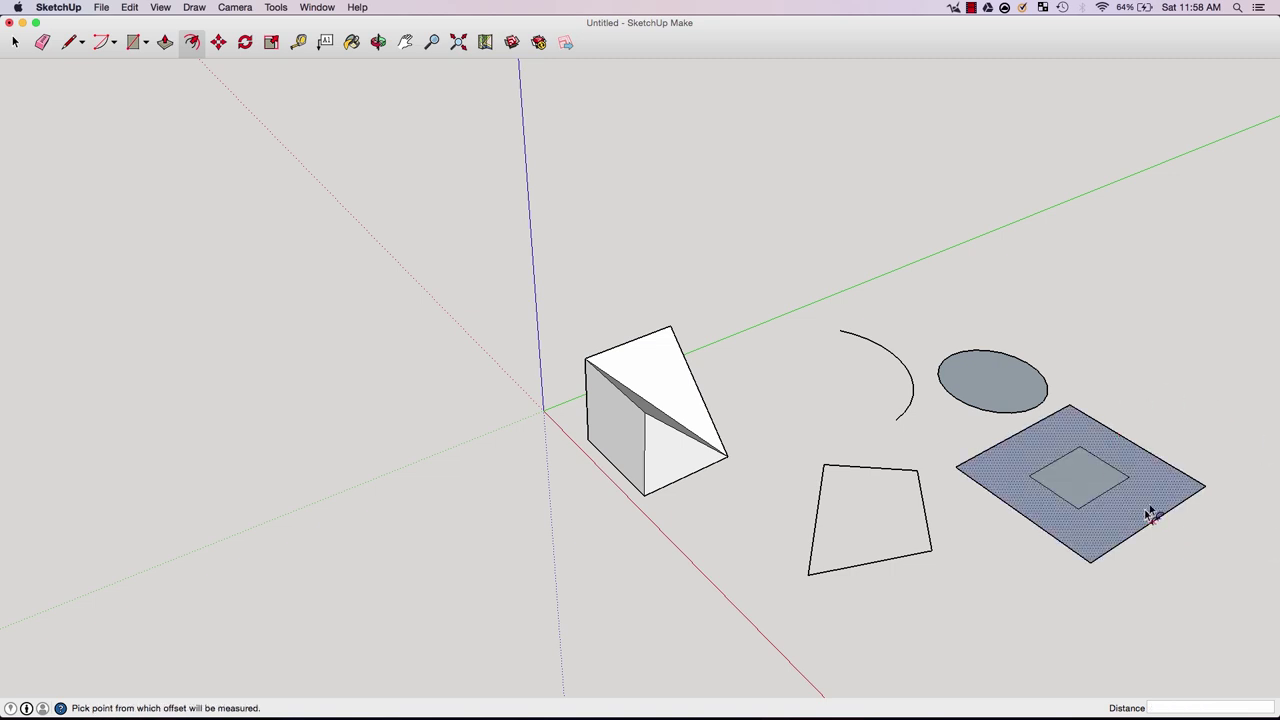
key("Escape")
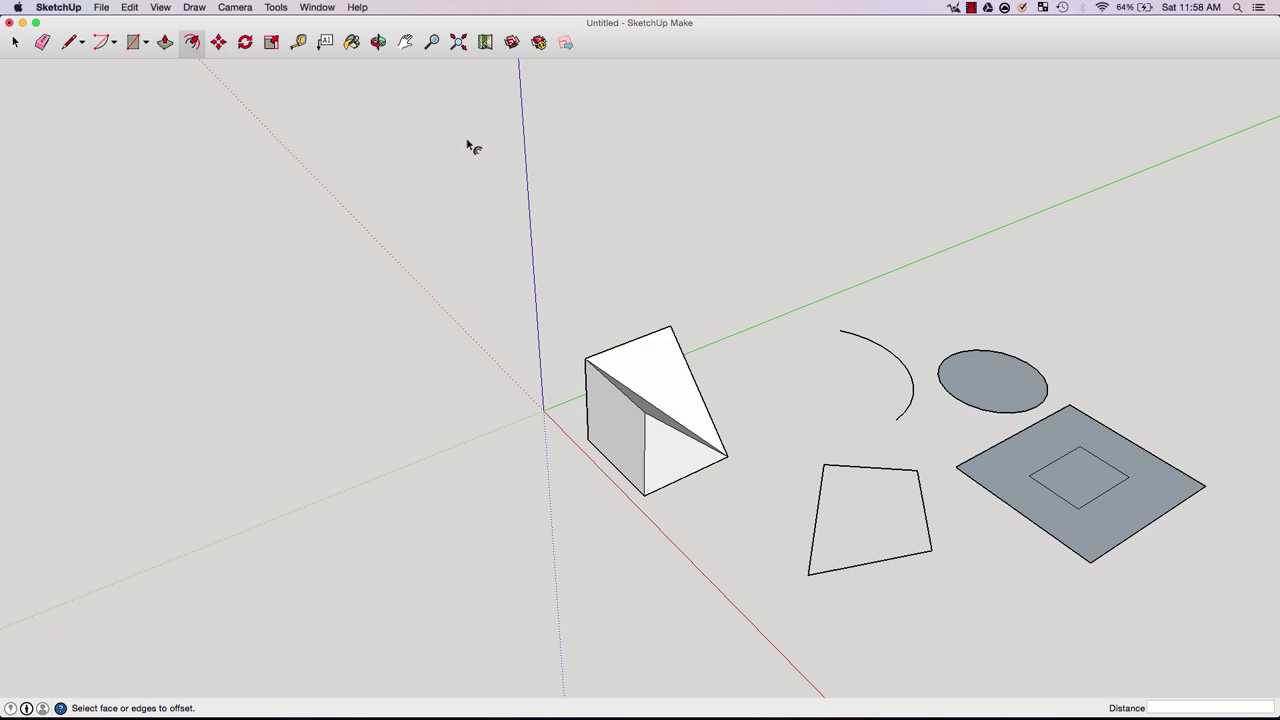
left_click(1115, 481)
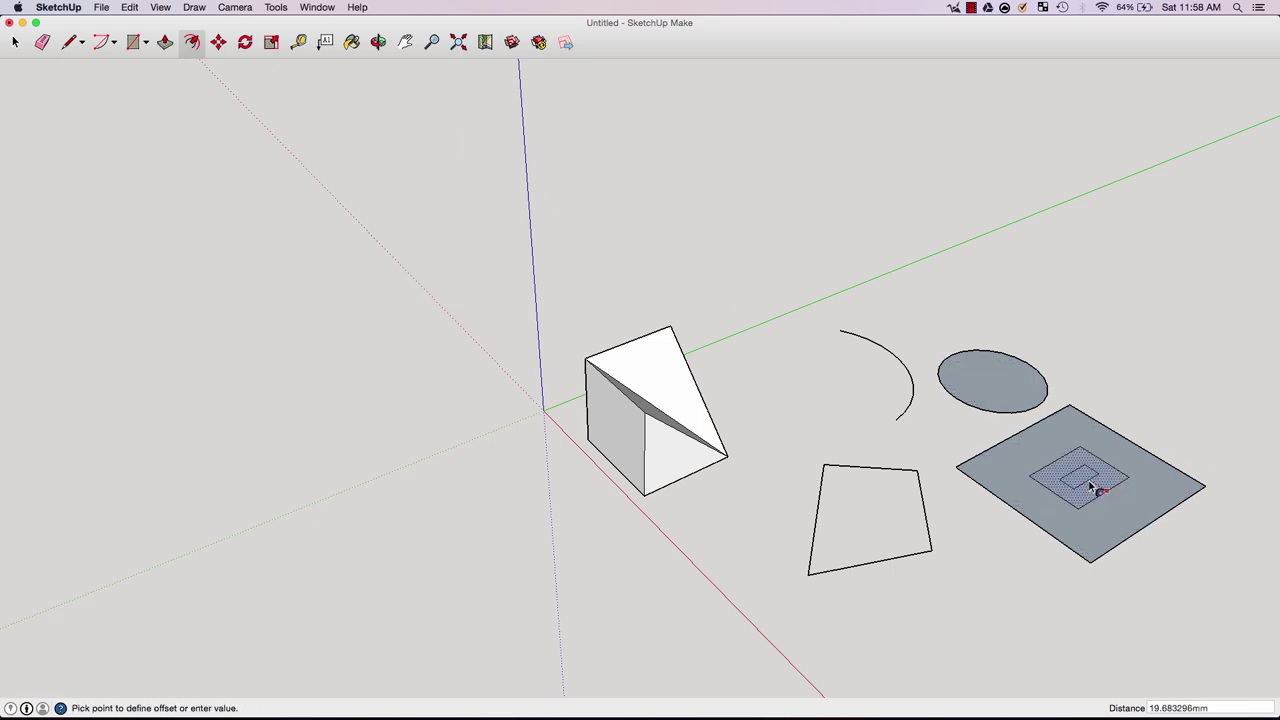
key("Escape")
key("Escape")
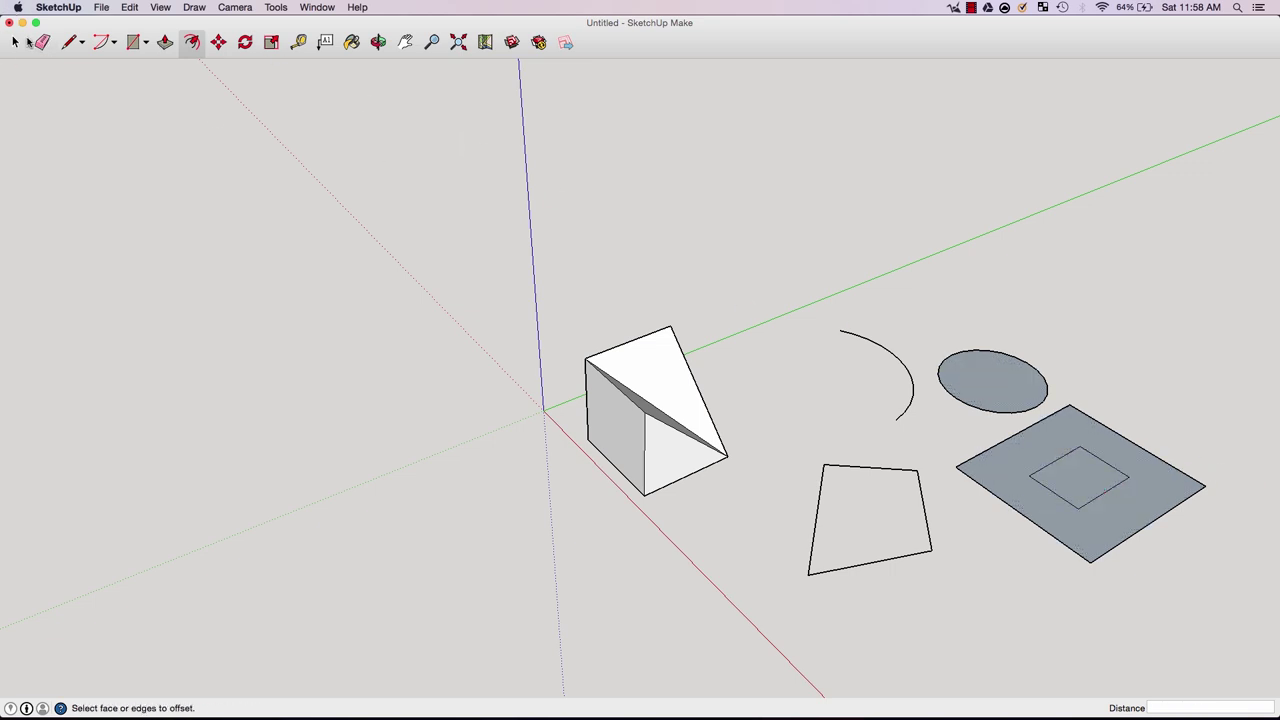
- Delete the inner rectangle's face, and clear all the remaining geometry from the model
left_click(15, 43)
left_click(1088, 476)
key("Delete")
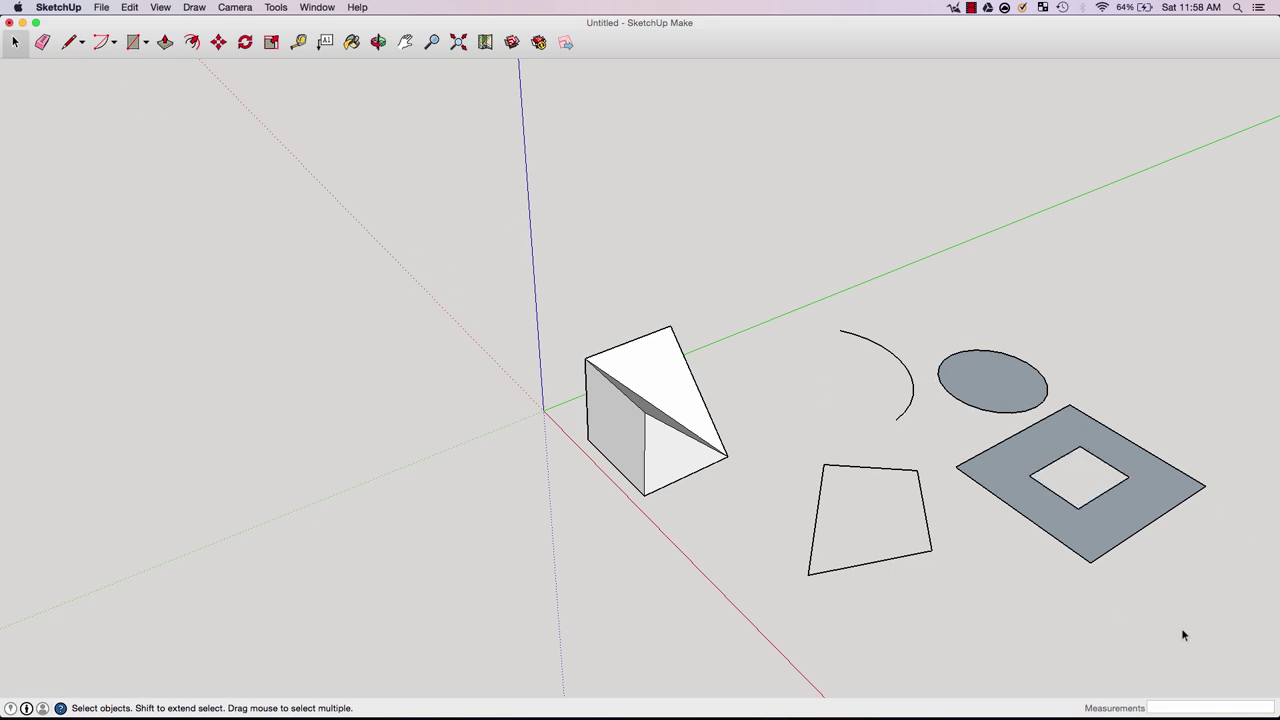
left_click_drag(388, 152, 1252, 704)
key("Delete")
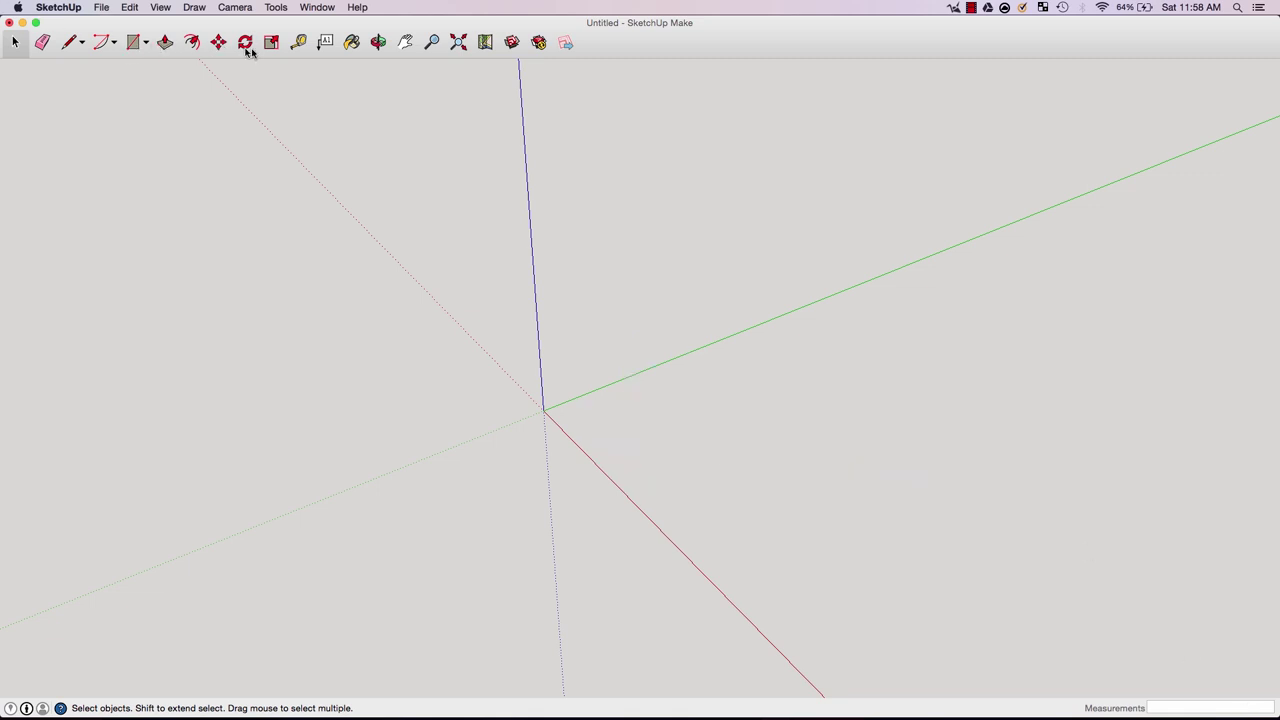
- Draw a circle with a radius of about 50 mm on the ground between the red and green axes
left_click(140, 43)
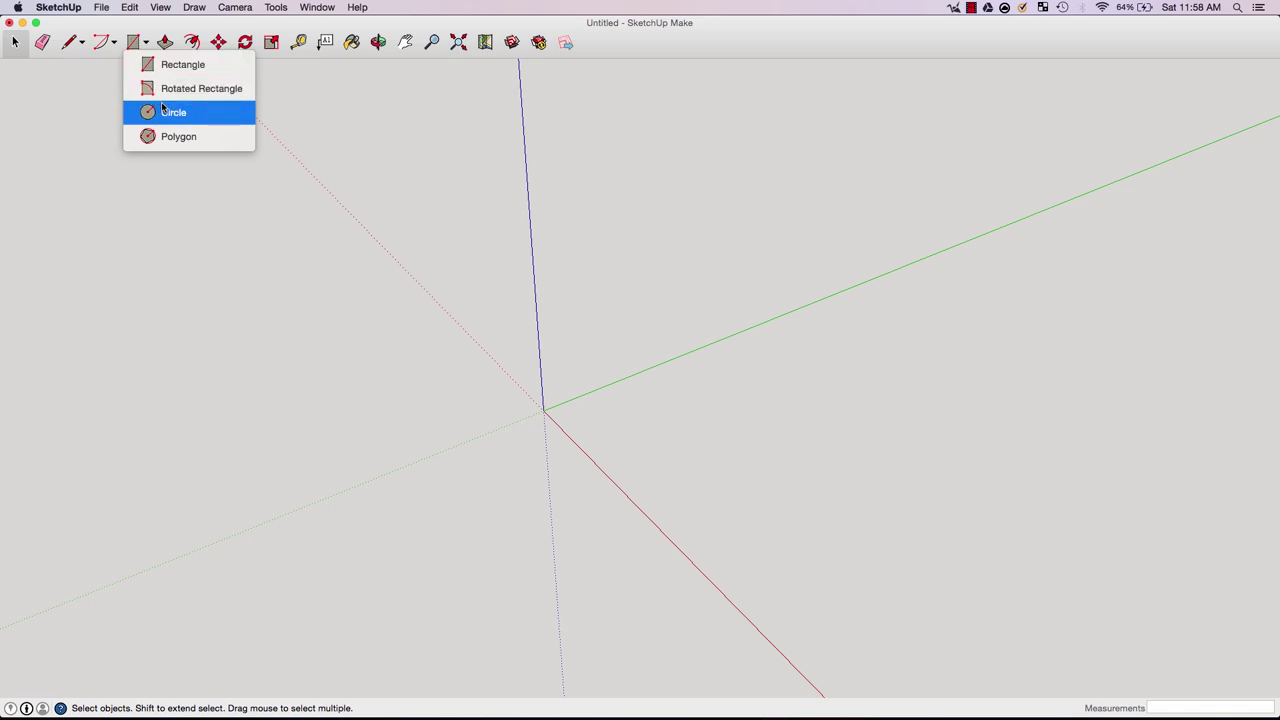
left_click(166, 108)
left_click(658, 432)
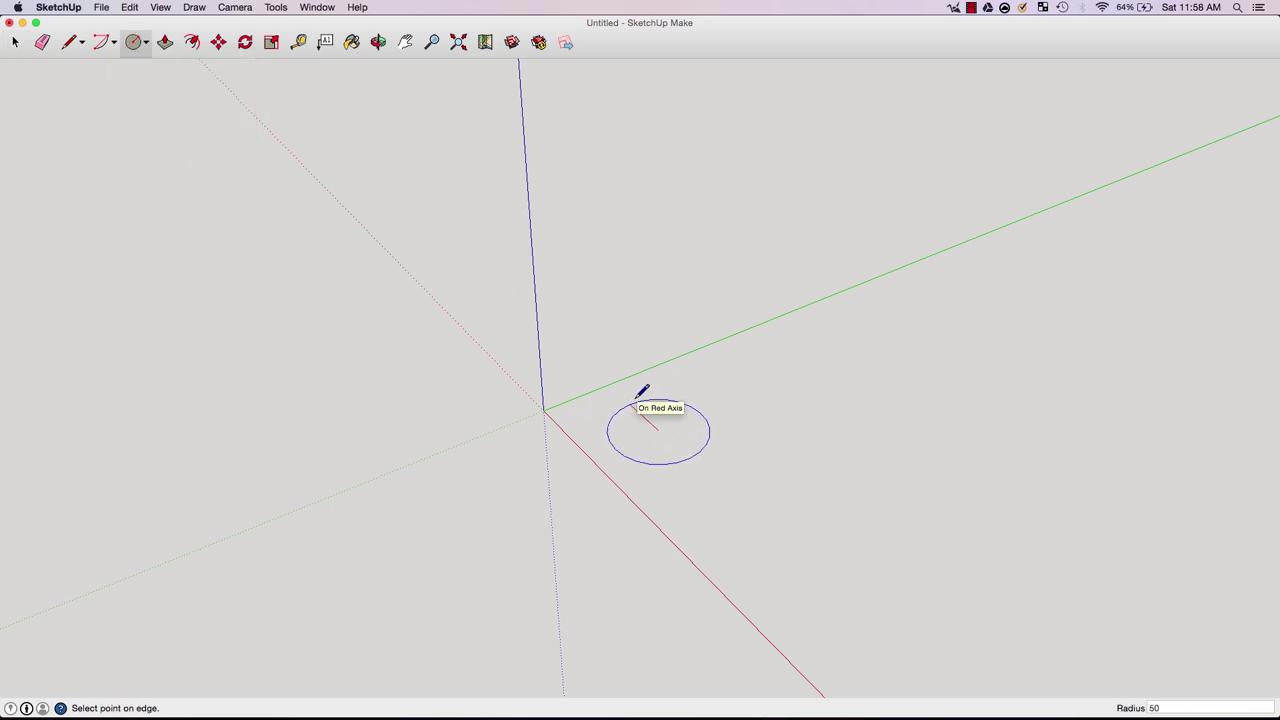
left_click(639, 396)
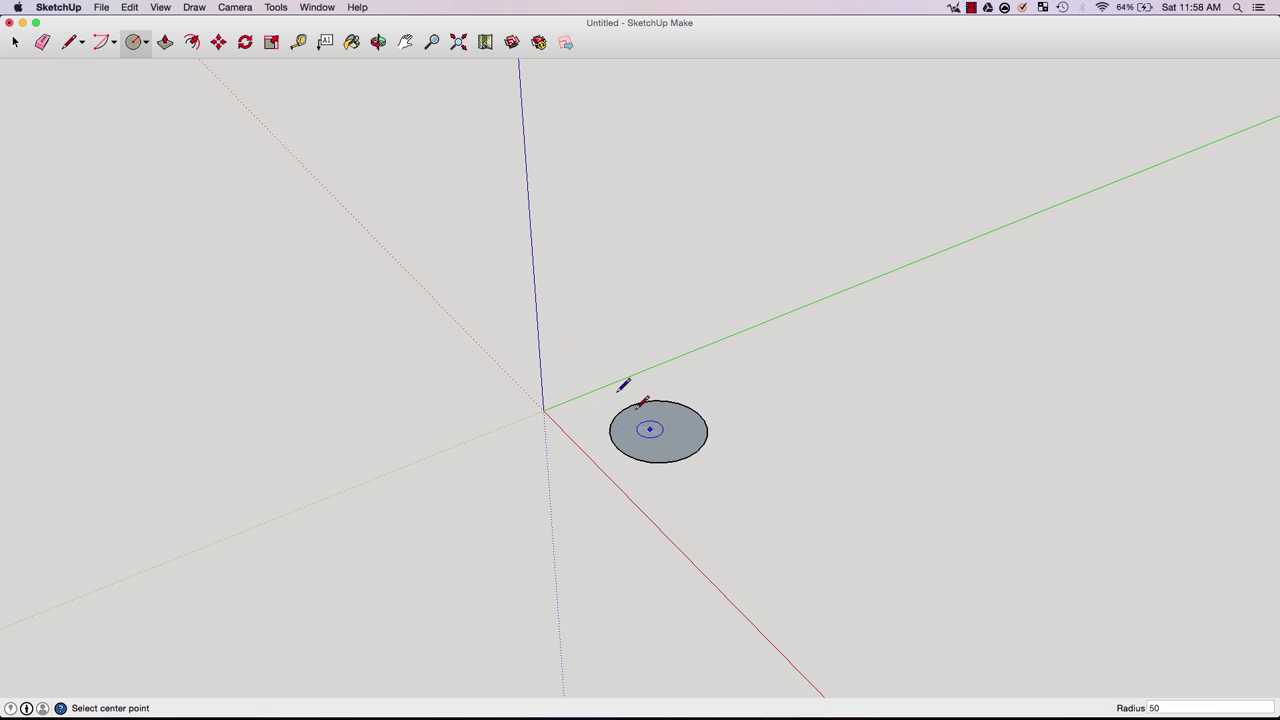
- Offset the circle outward to form a narrow ring, and pull the ring up about 254 mm into a tube
left_click(196, 43)
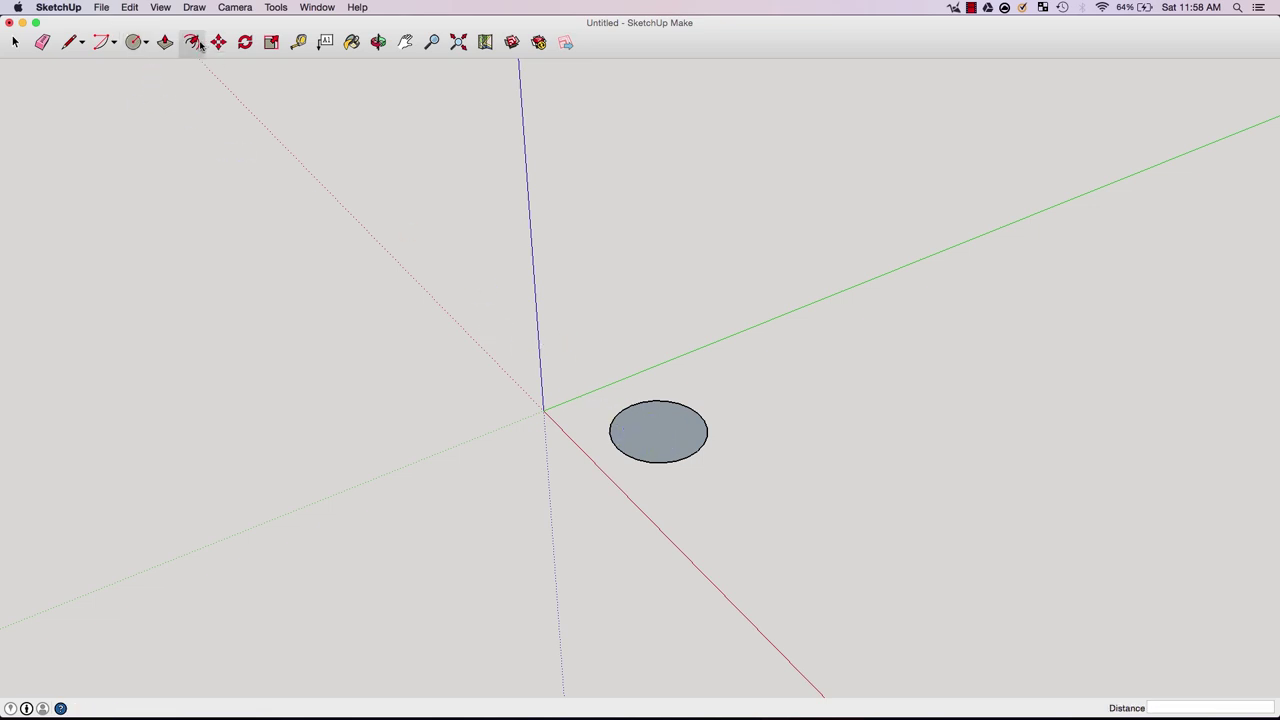
left_click(670, 467)
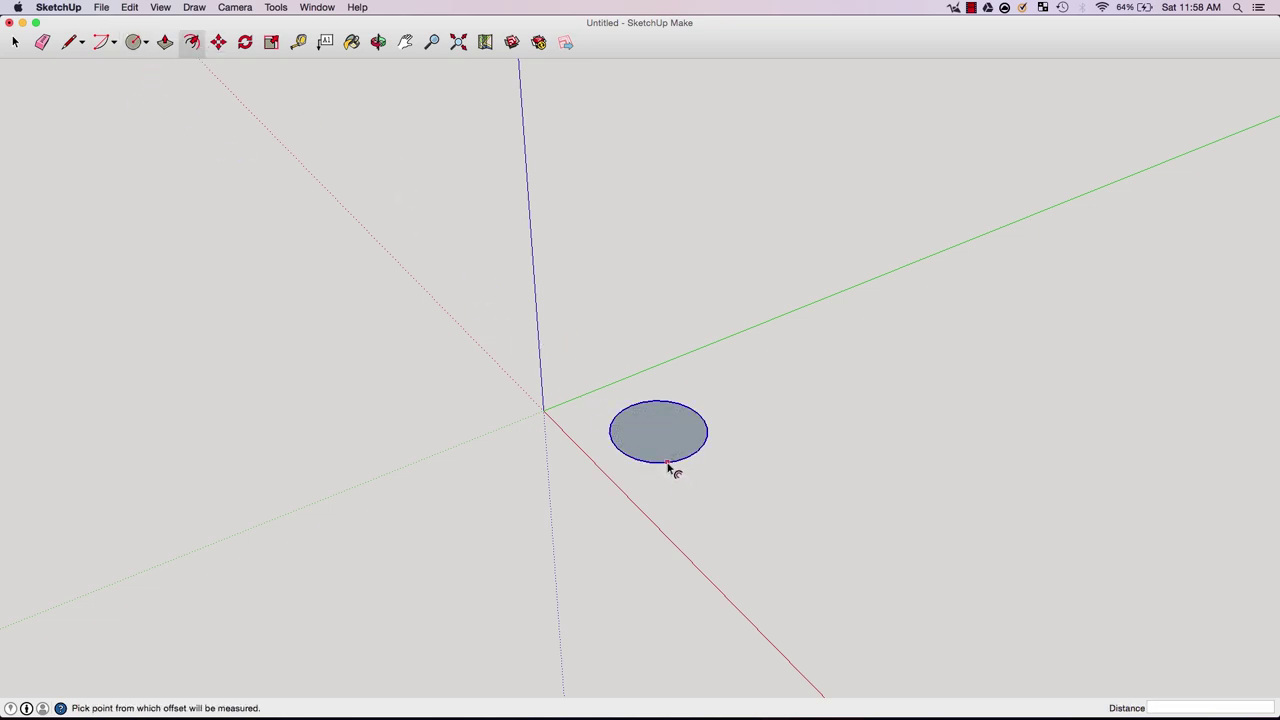
left_click(681, 474)
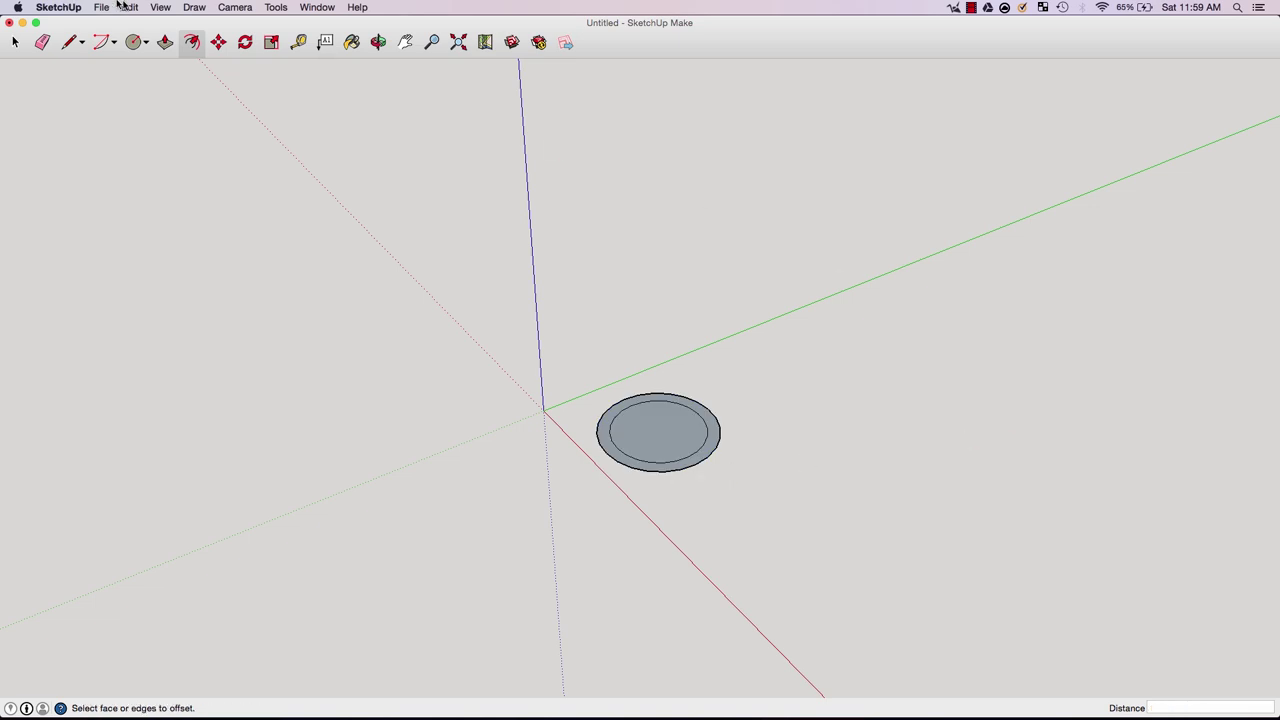
left_click(165, 42)
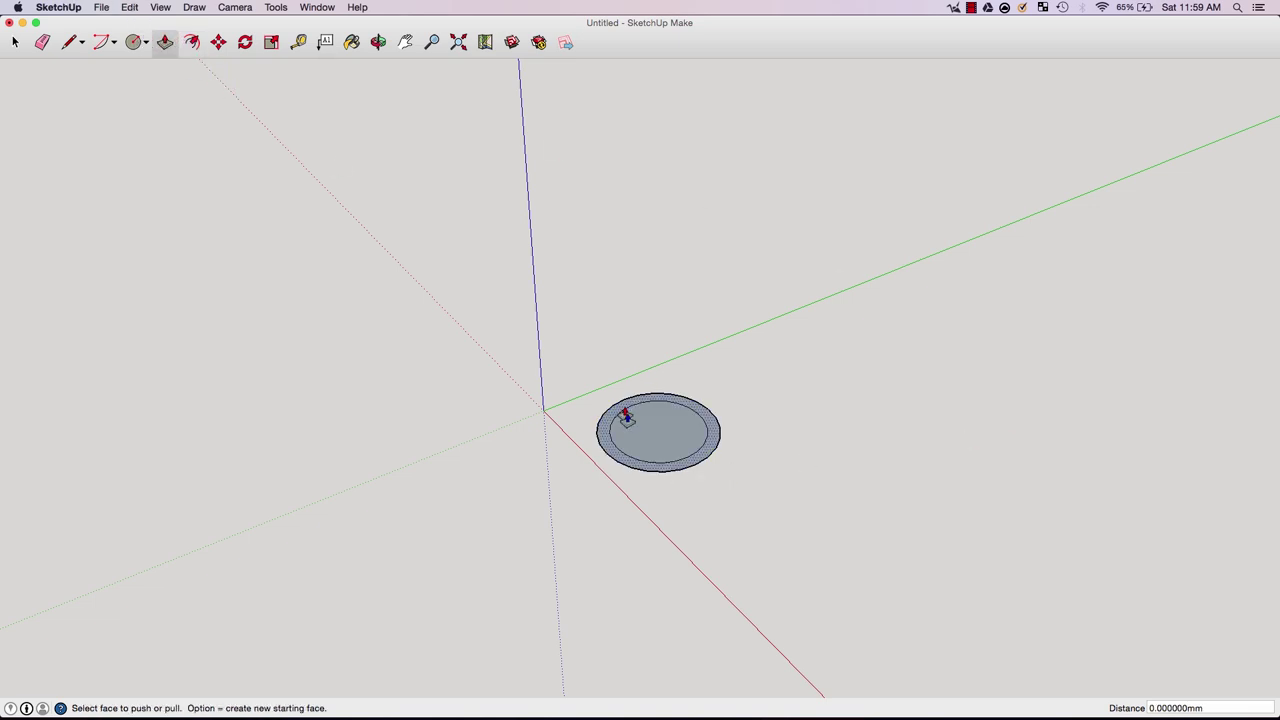
left_click_drag(614, 417, 613, 189)
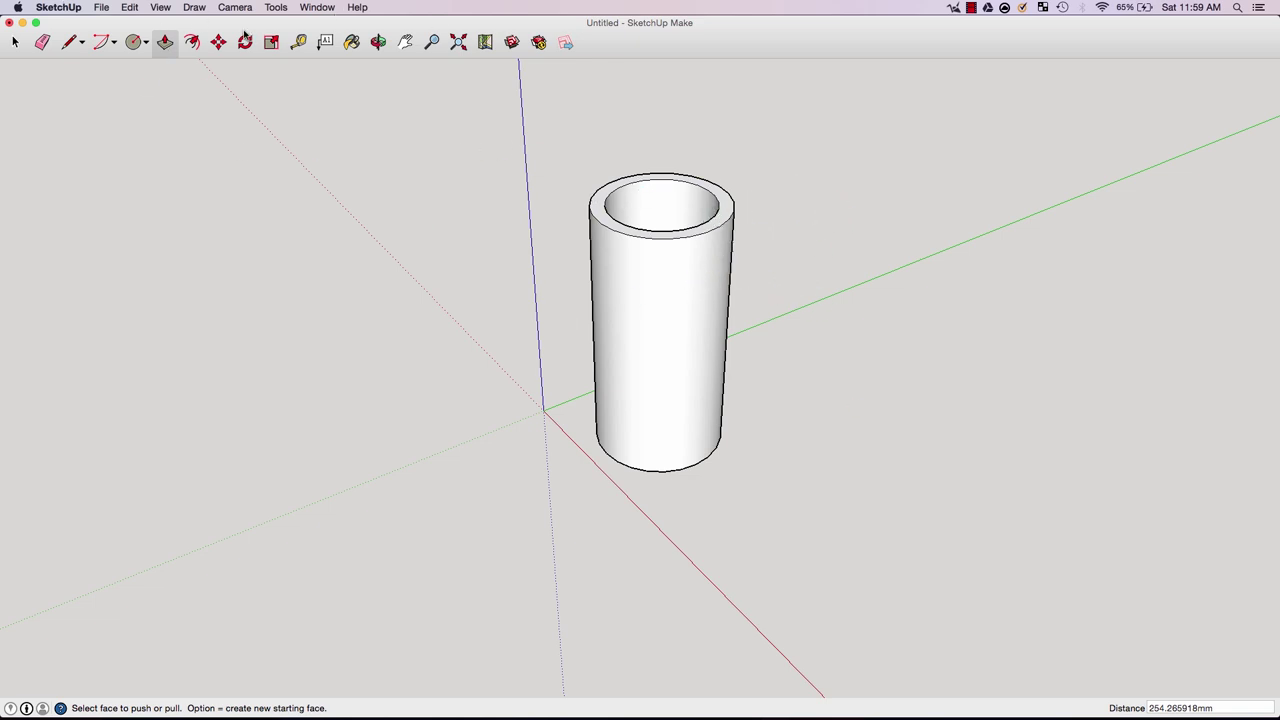
- Draw a rectangle of about 73 by 40 mm on the ground, set apart from the tube
left_click(131, 43)
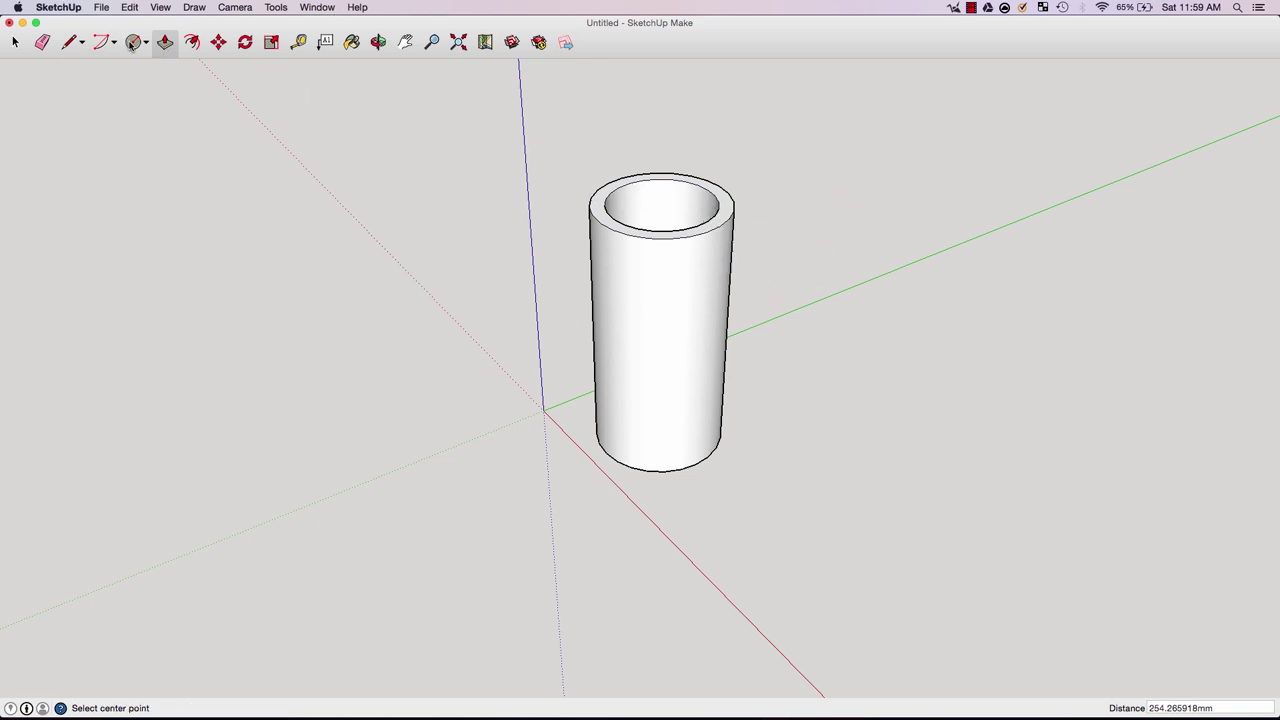
left_click(146, 42)
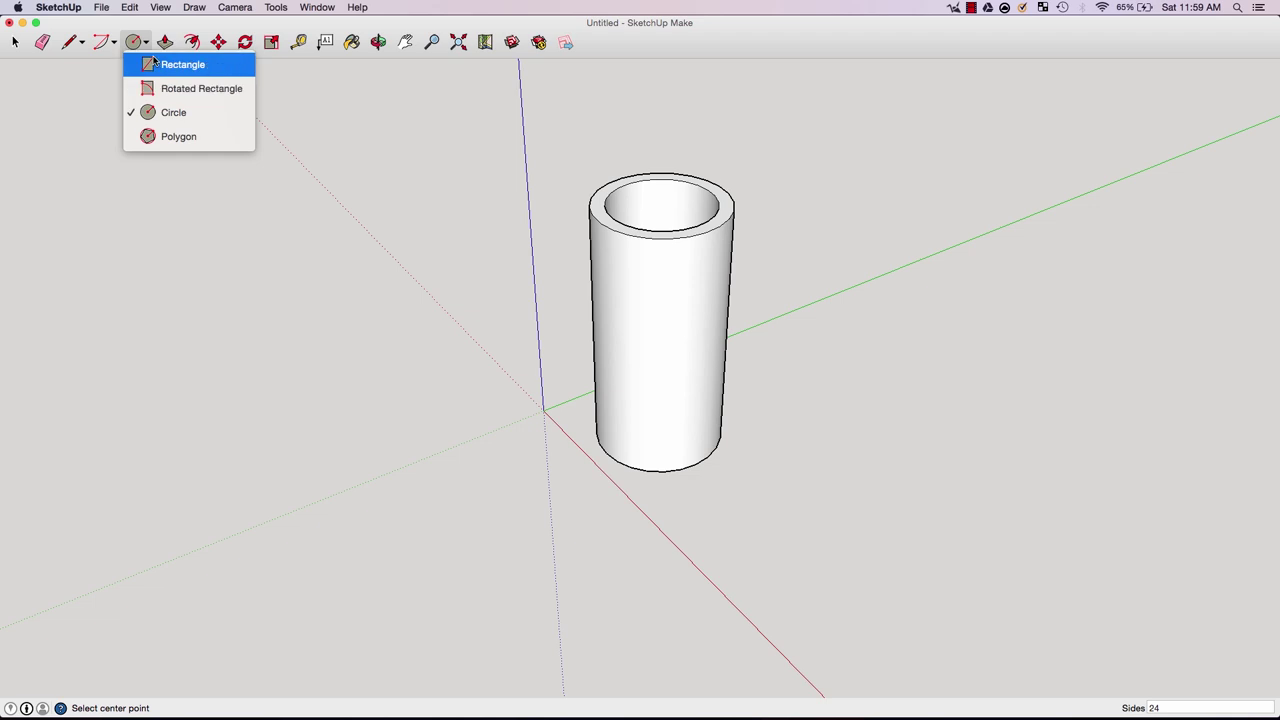
left_click(160, 64)
left_click(840, 463)
left_click(930, 490)
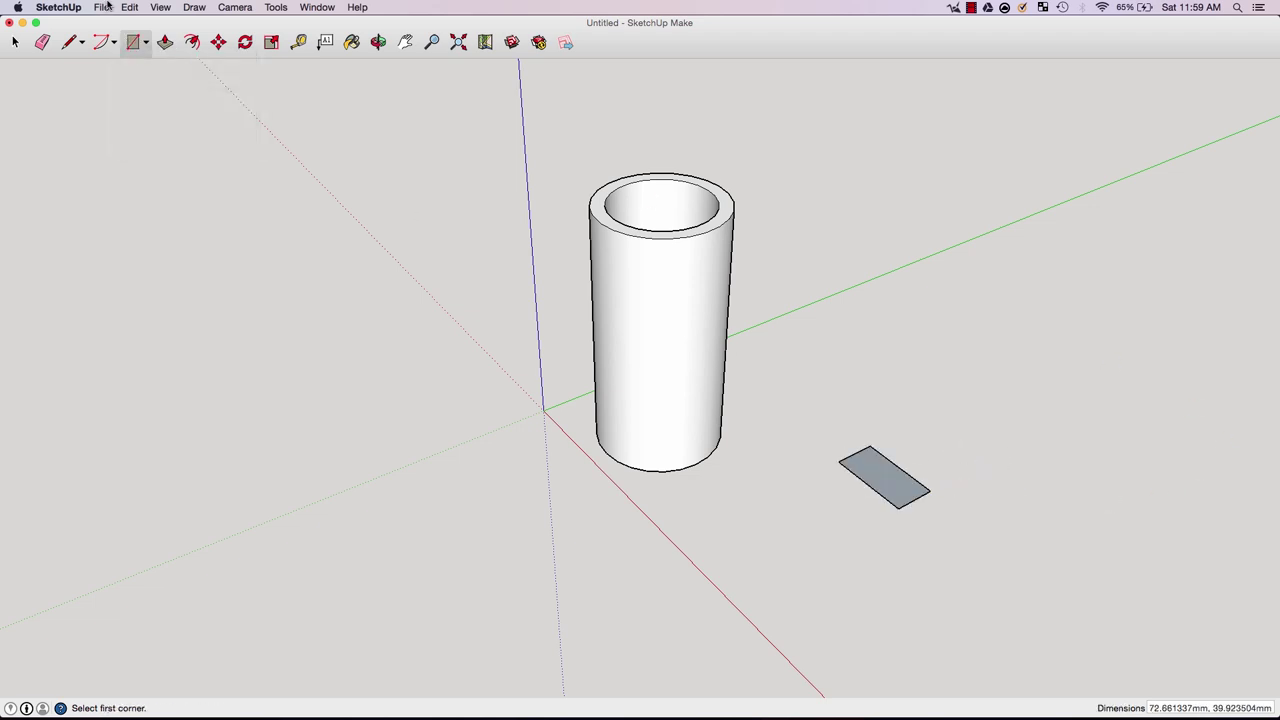
- Pull the rectangle up about 305 mm into a tall block with Push/Pull
left_click(166, 42)
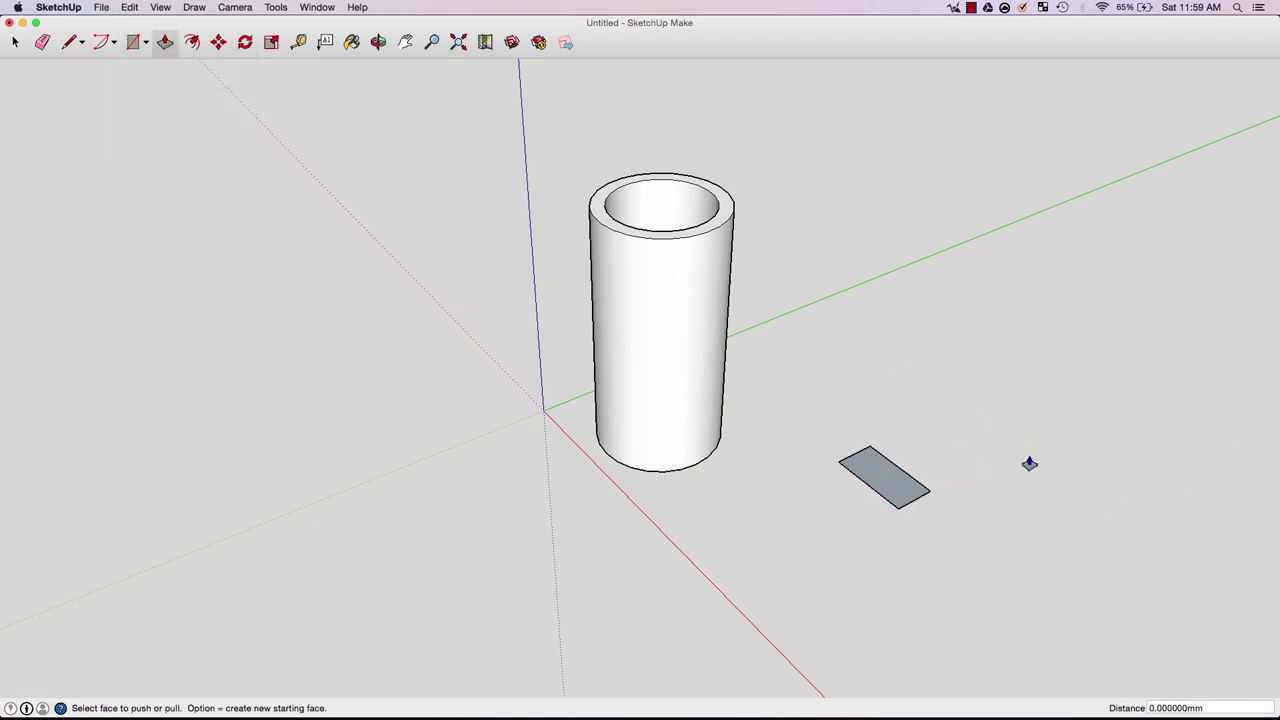
left_click(889, 477)
left_click(919, 186)
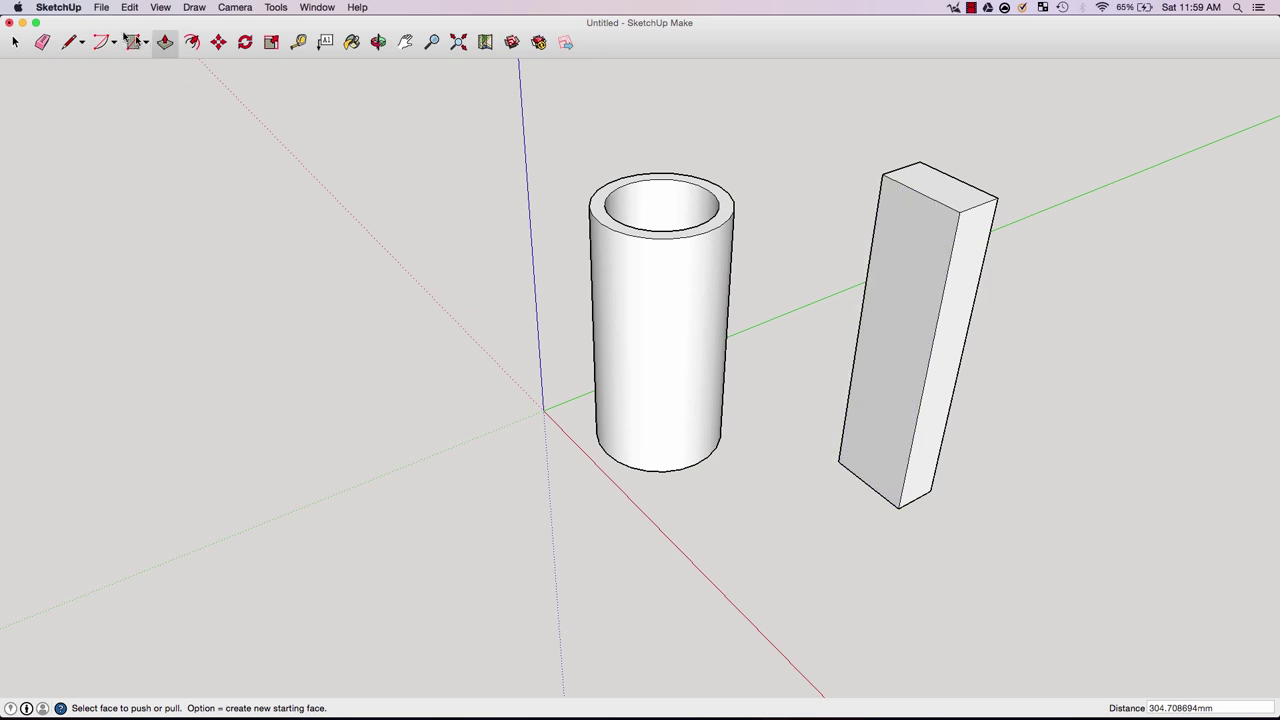
- Outline a small four-sided notch with lines on the block's wide face, starting at its outer vertical edge, with 50 mm horizontal sides
left_click(67, 44)
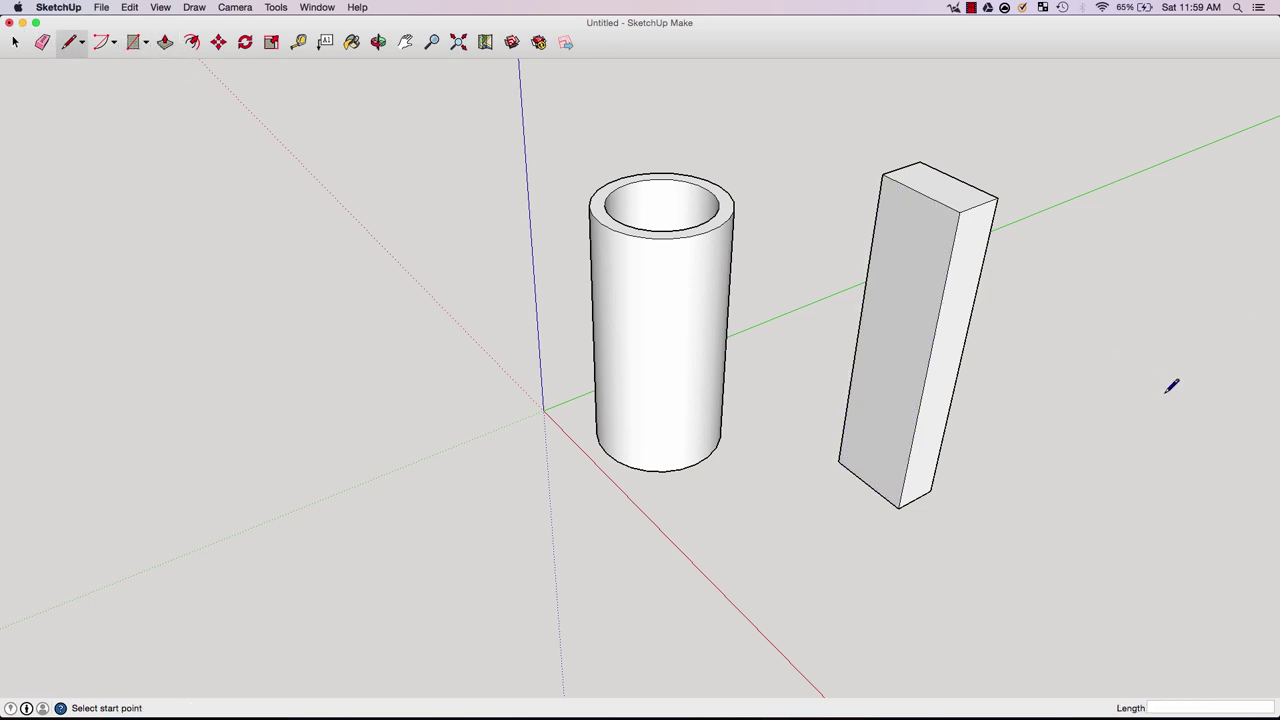
left_click(865, 294)
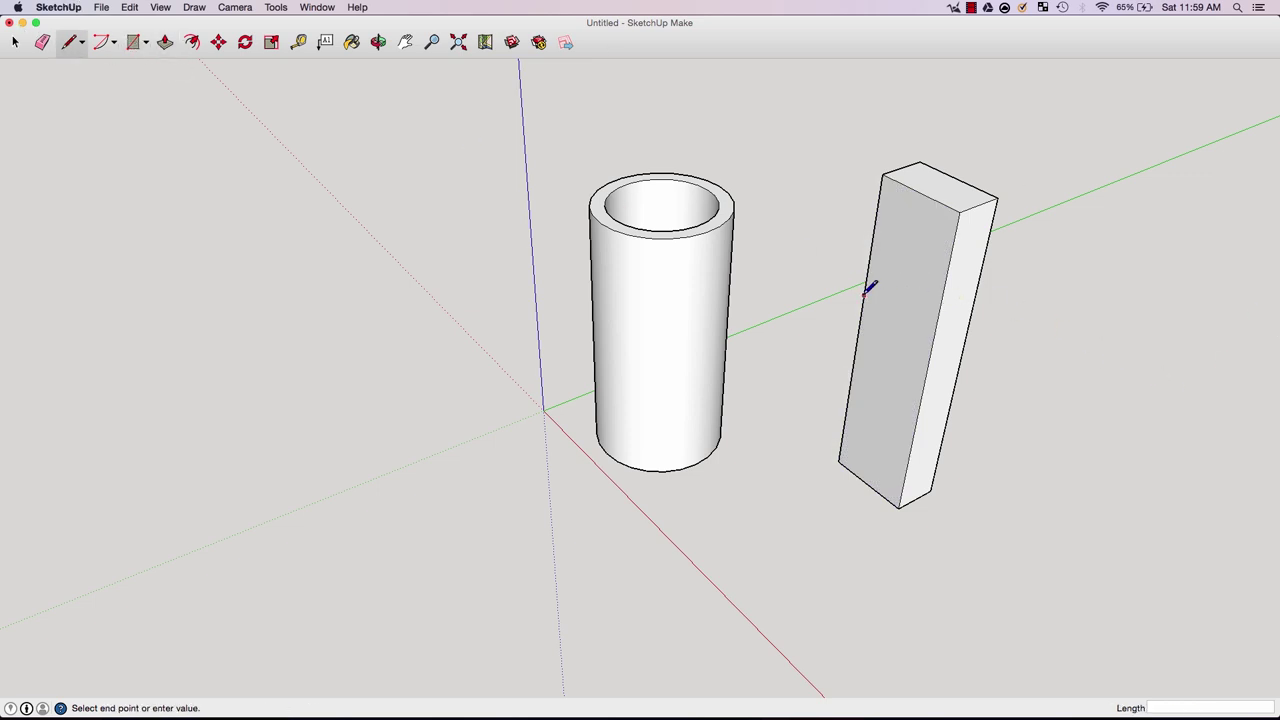
left_click(907, 320)
left_click(901, 350)
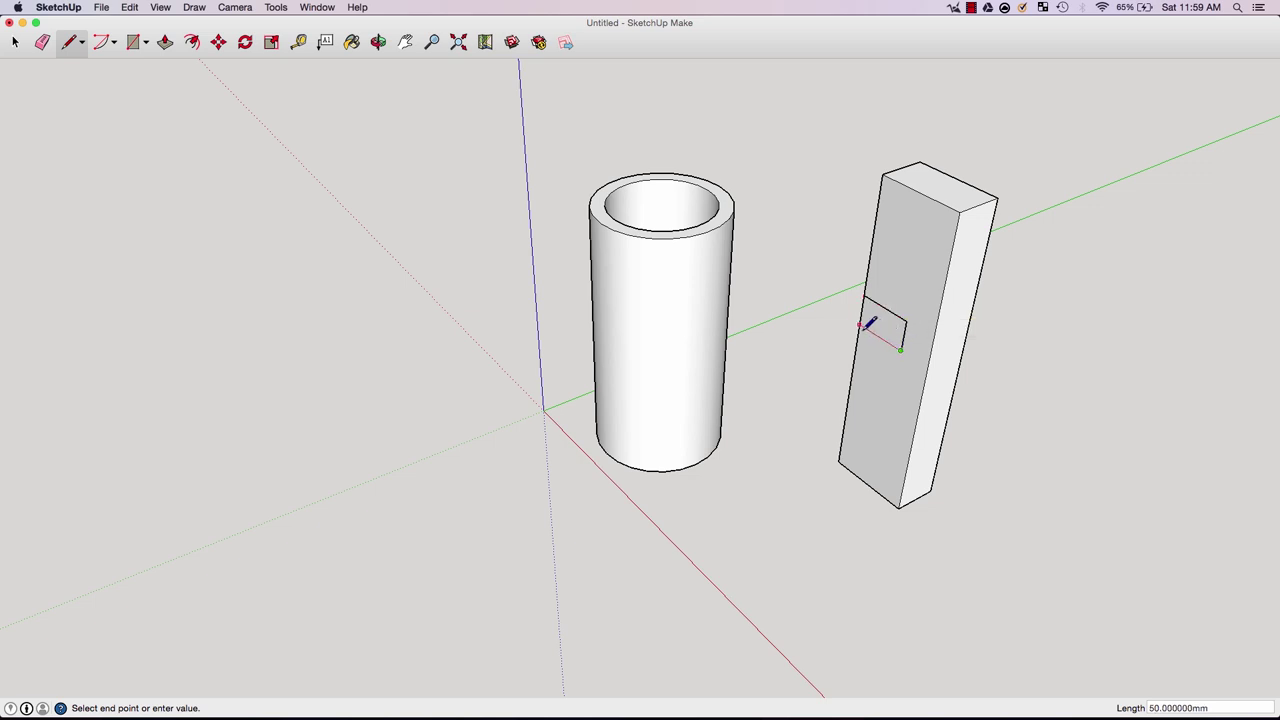
left_click(861, 326)
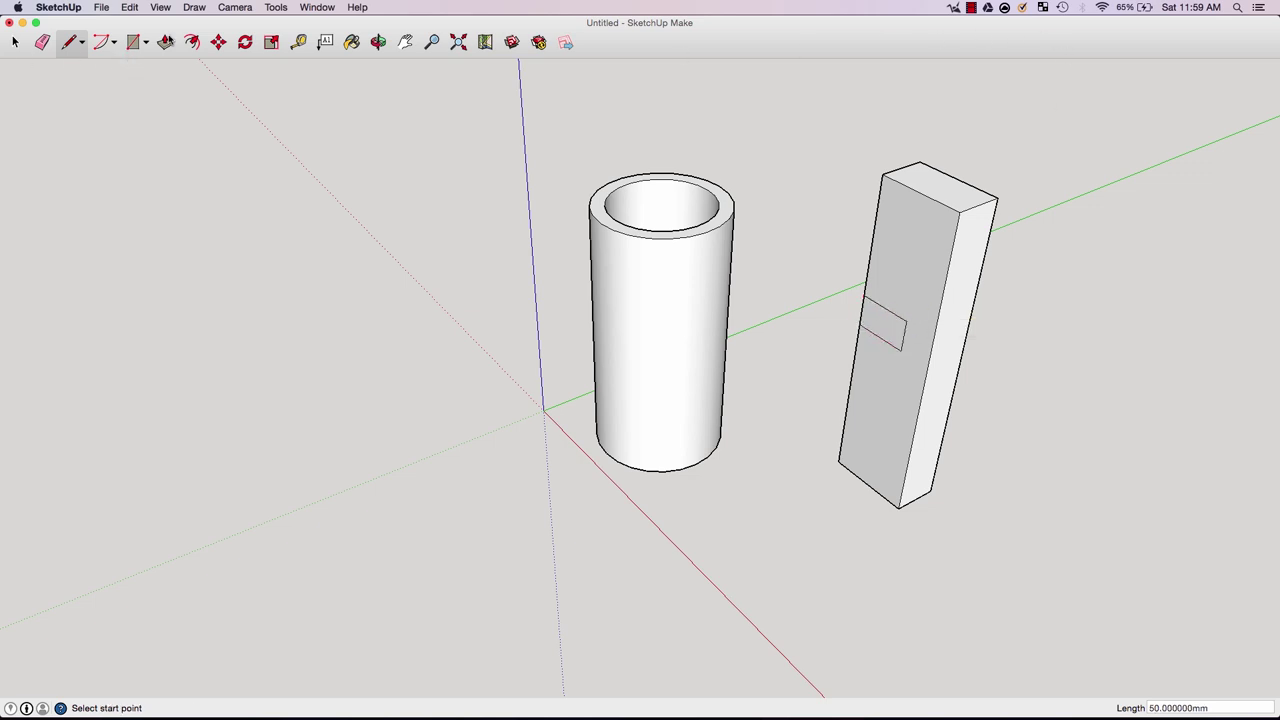
- Push the outlined notch area about 43 mm inward to cut it through the block
left_click(166, 41)
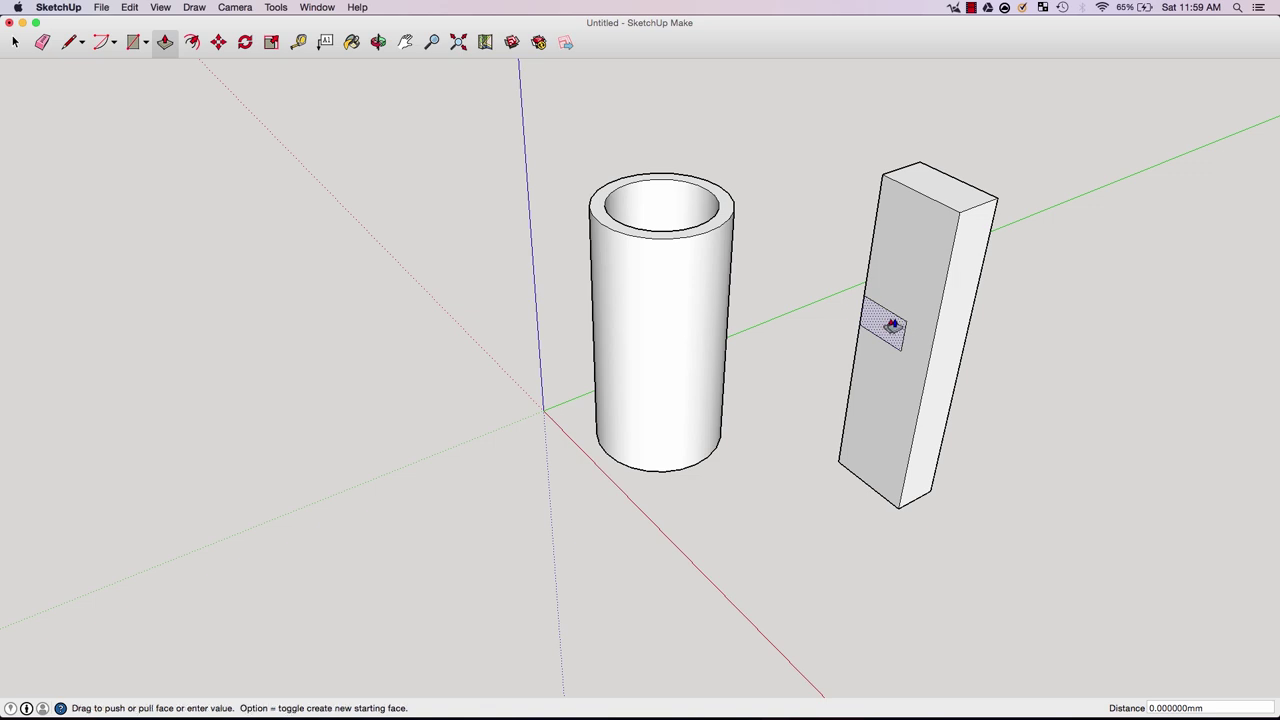
left_click_drag(892, 325, 963, 342)
left_click(966, 343)
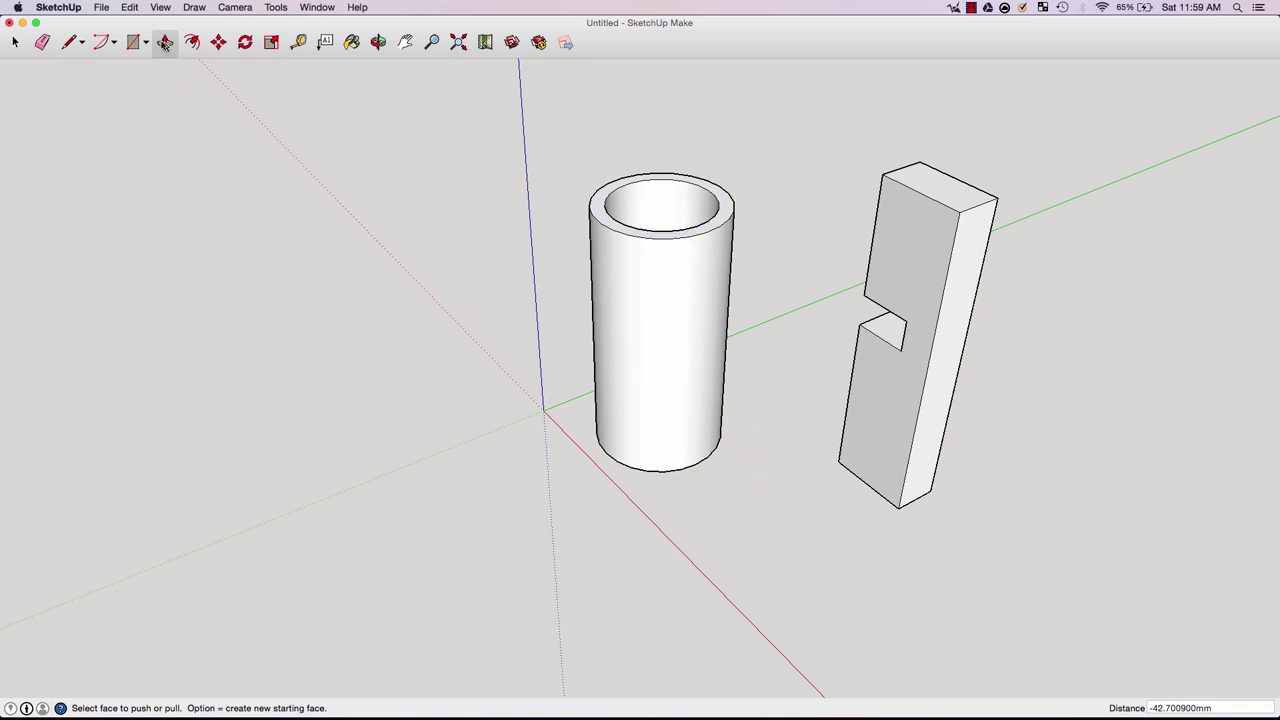
- Draw a rectangle of about 104 by 40 mm in front of the tube and pull it up about 254 mm to the tube's height
left_click(143, 44)
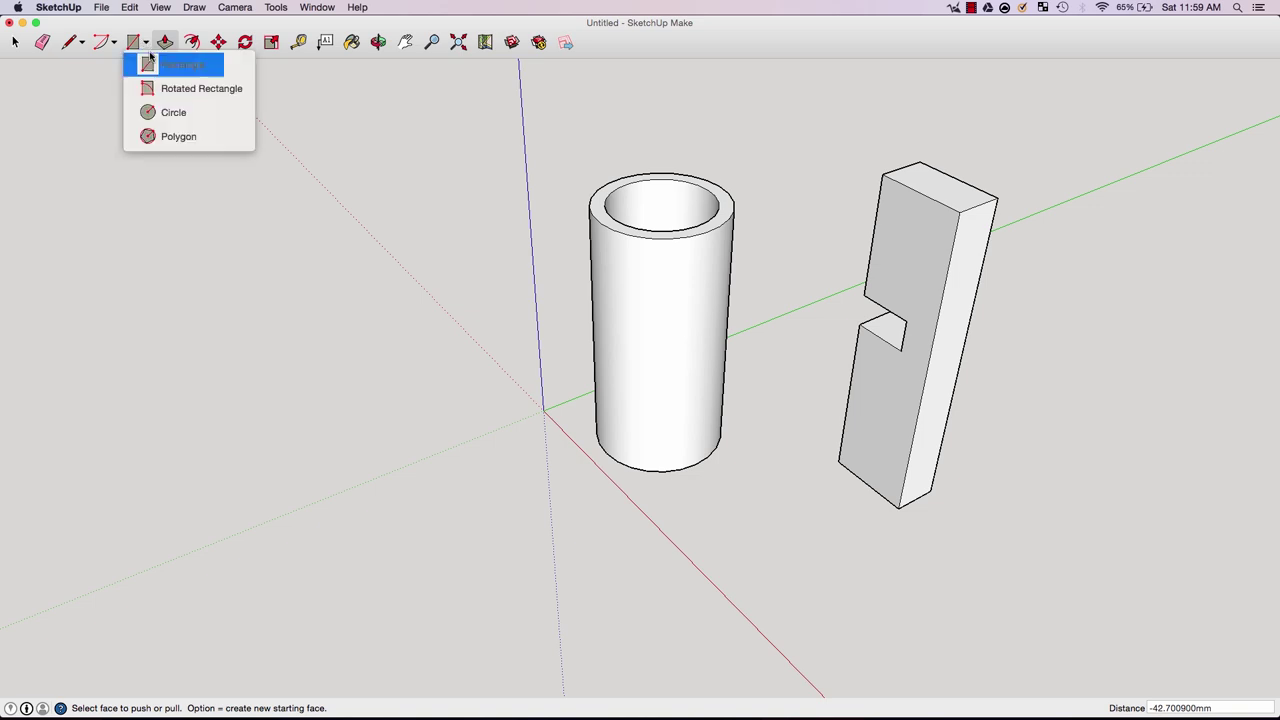
left_click(155, 63)
left_click(678, 490)
left_click(783, 540)
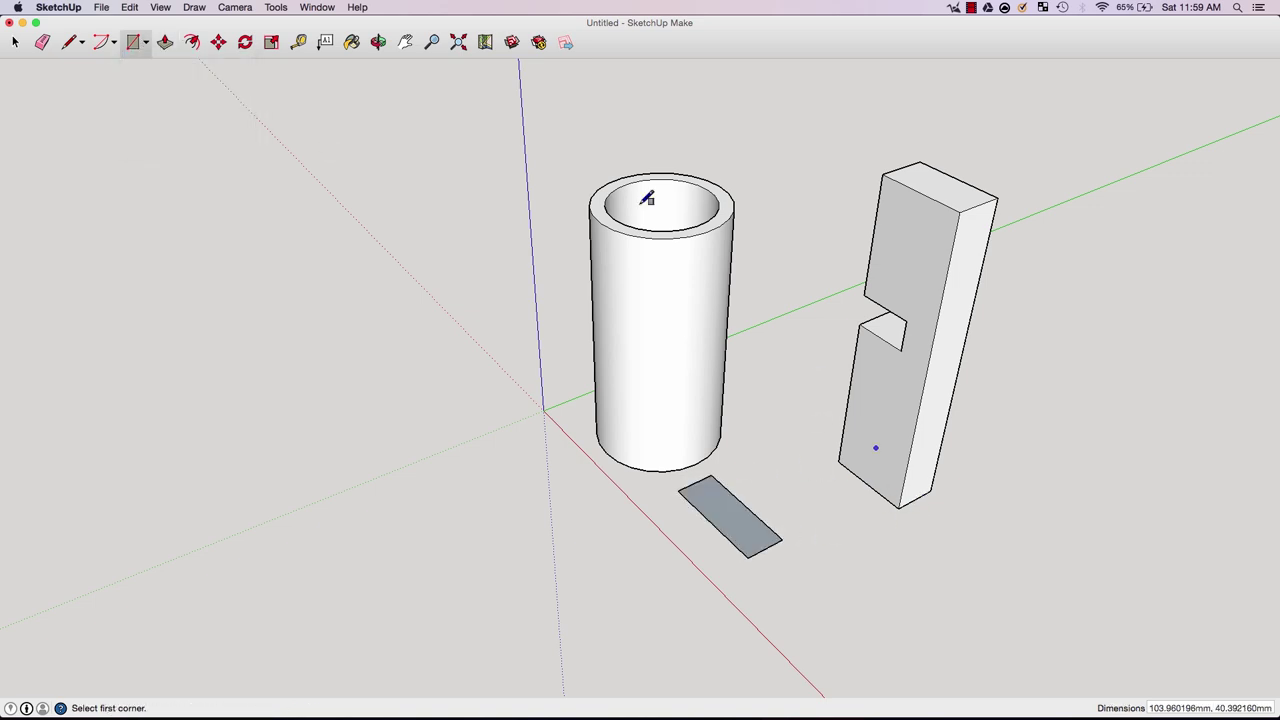
left_click(166, 42)
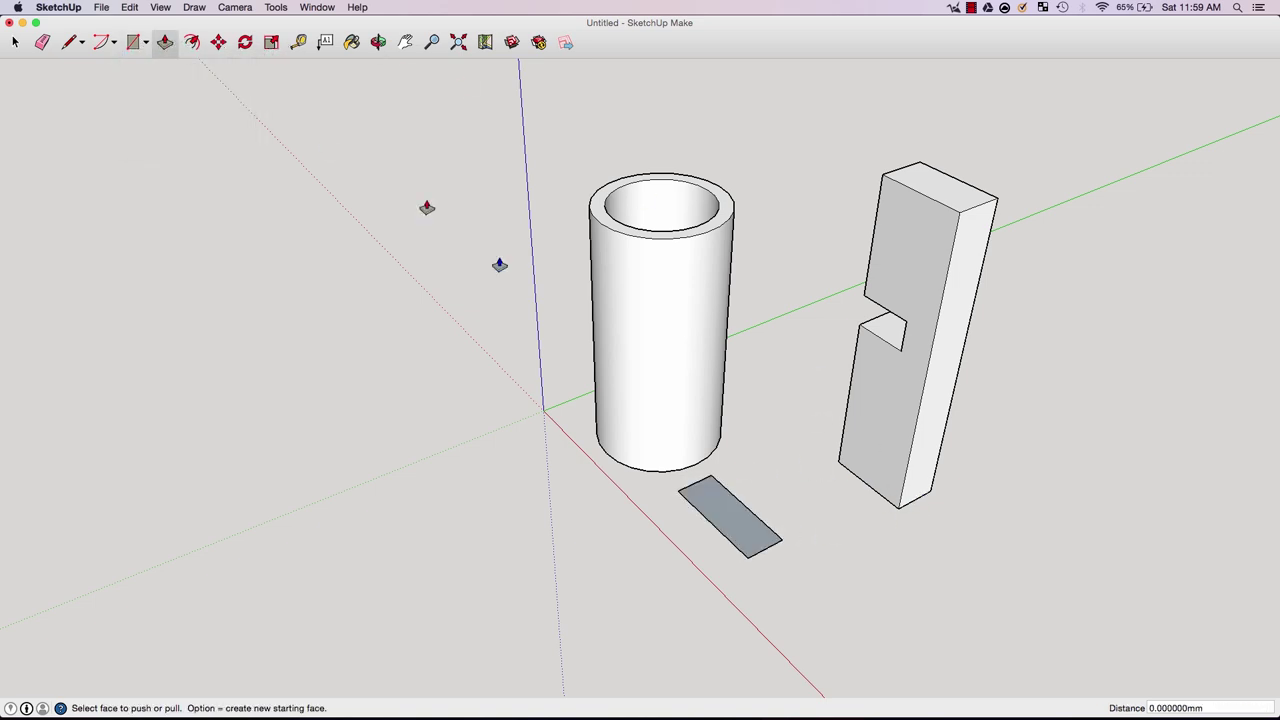
left_click_drag(740, 526, 684, 244)
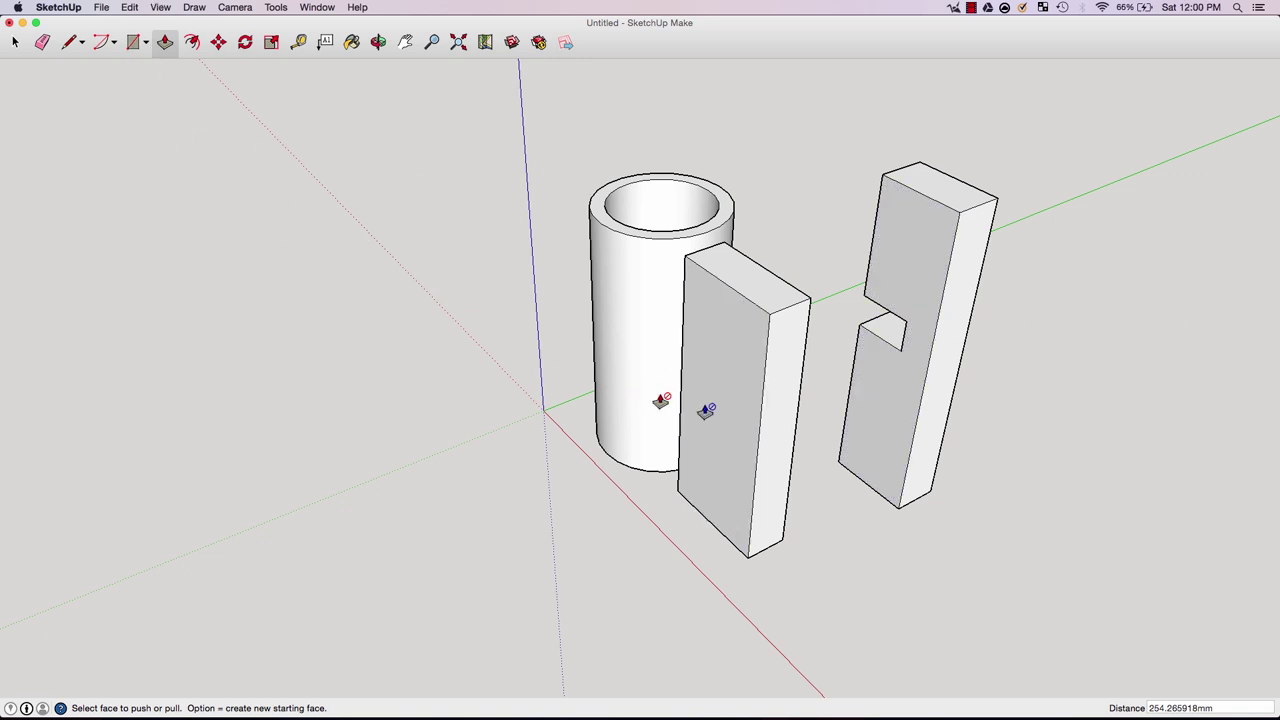
- Measure across the front block's top face and up its near vertical edge with Tape Measure
scroll(690, 405, "down", 3)
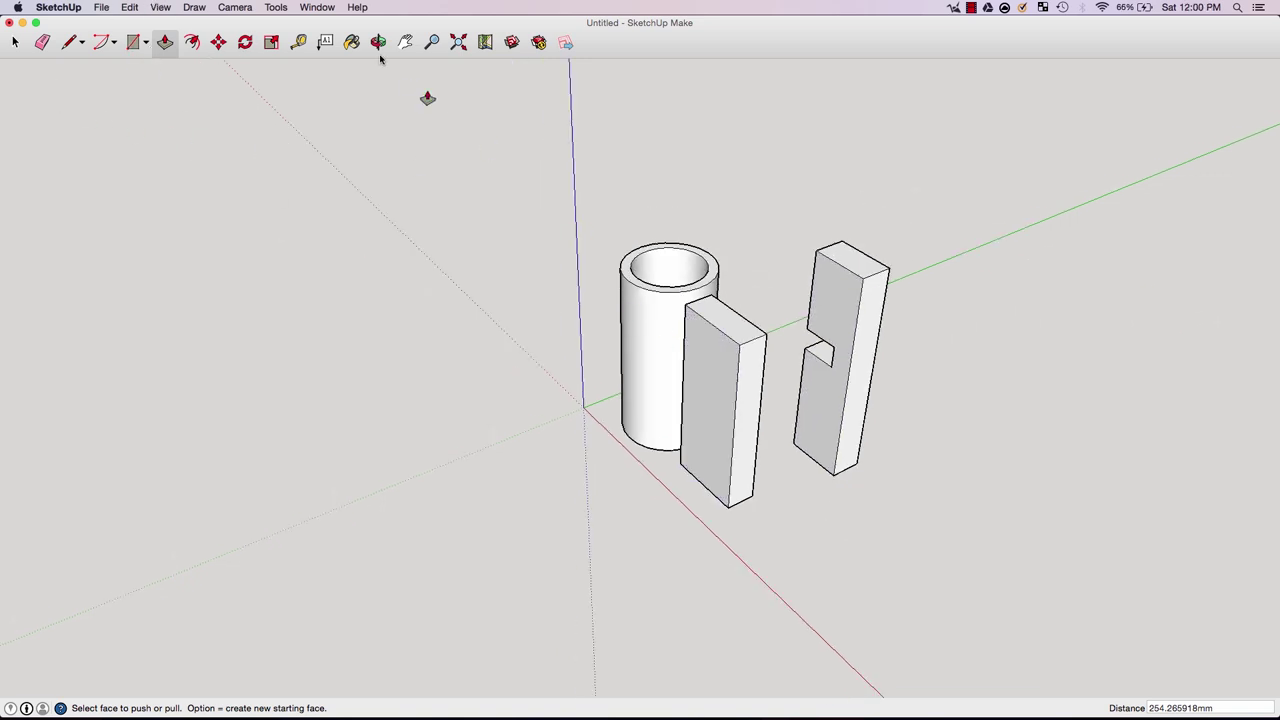
left_click(297, 43)
left_click(695, 303)
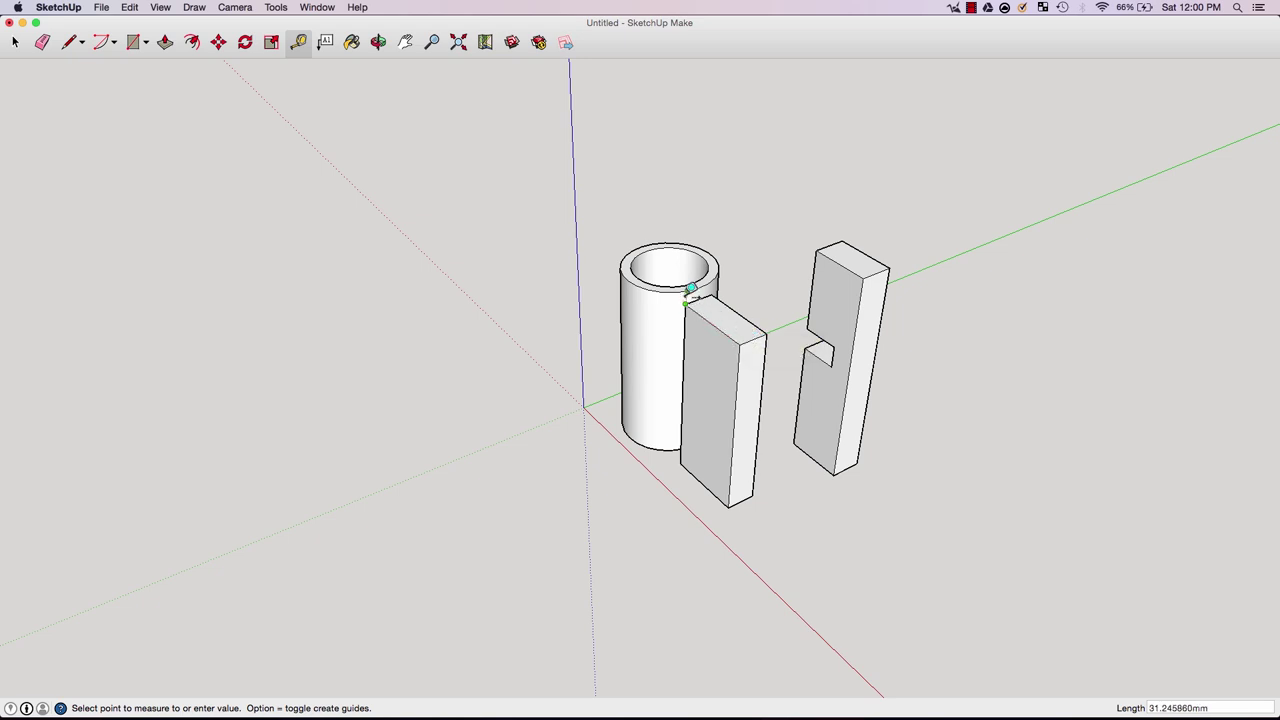
left_click(712, 307)
scroll(743, 410, "down", 2)
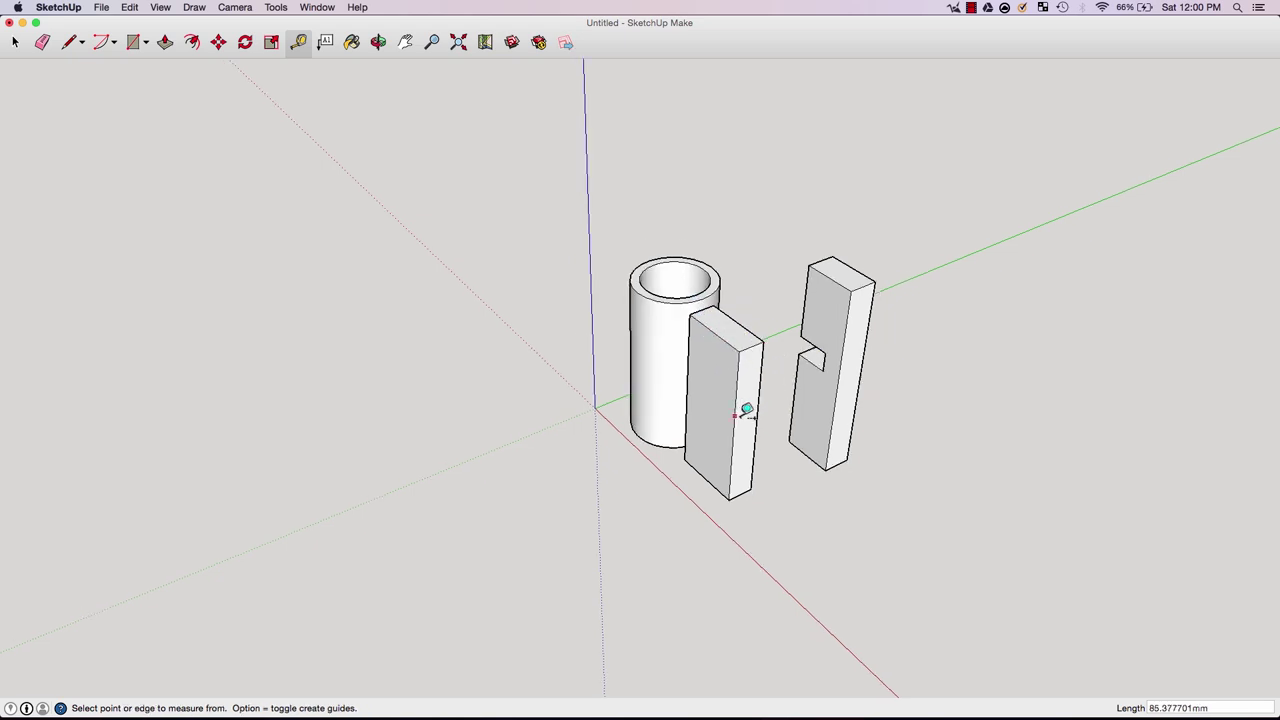
scroll(934, 374, "up", 8)
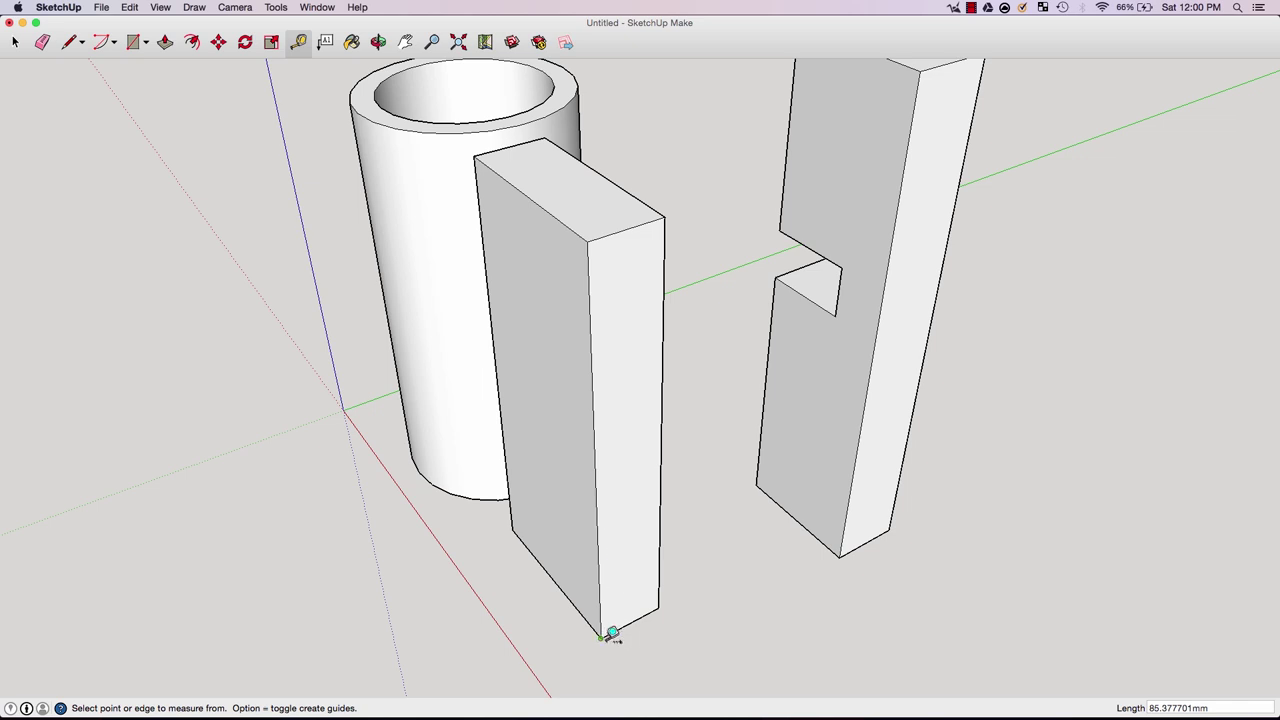
left_click(601, 636)
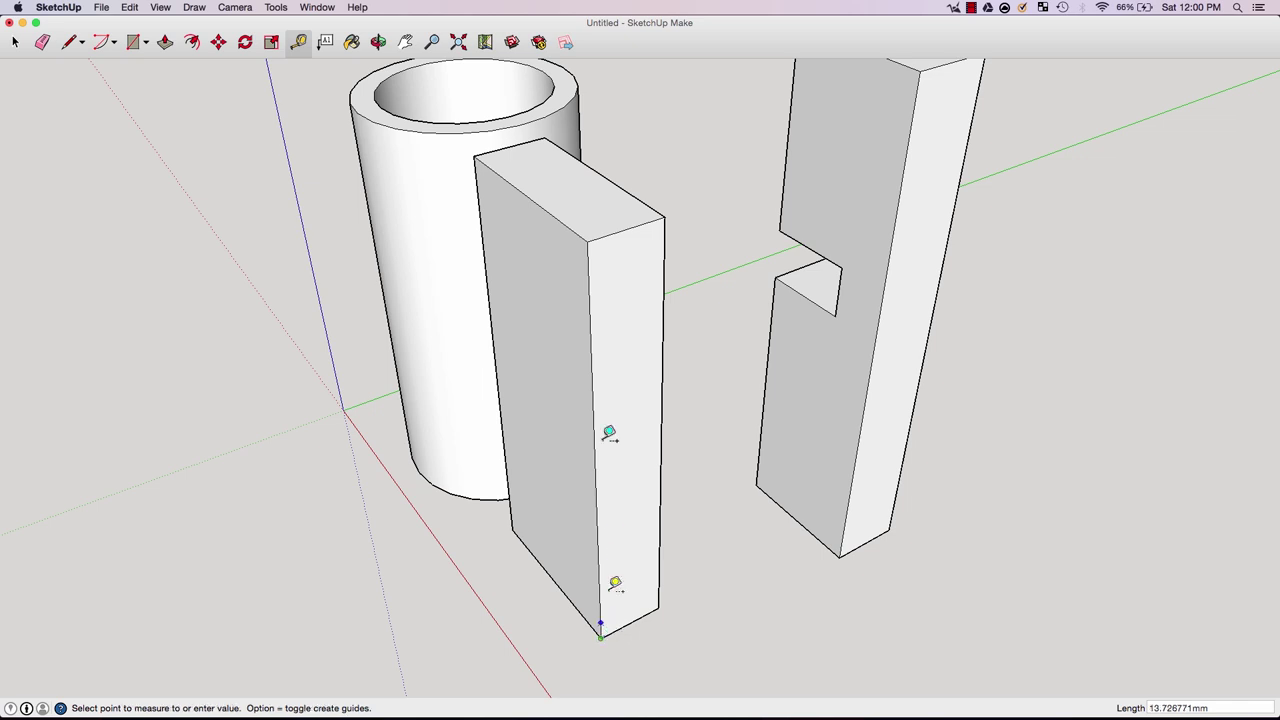
left_click(600, 245)
scroll(654, 277, "down", 3)
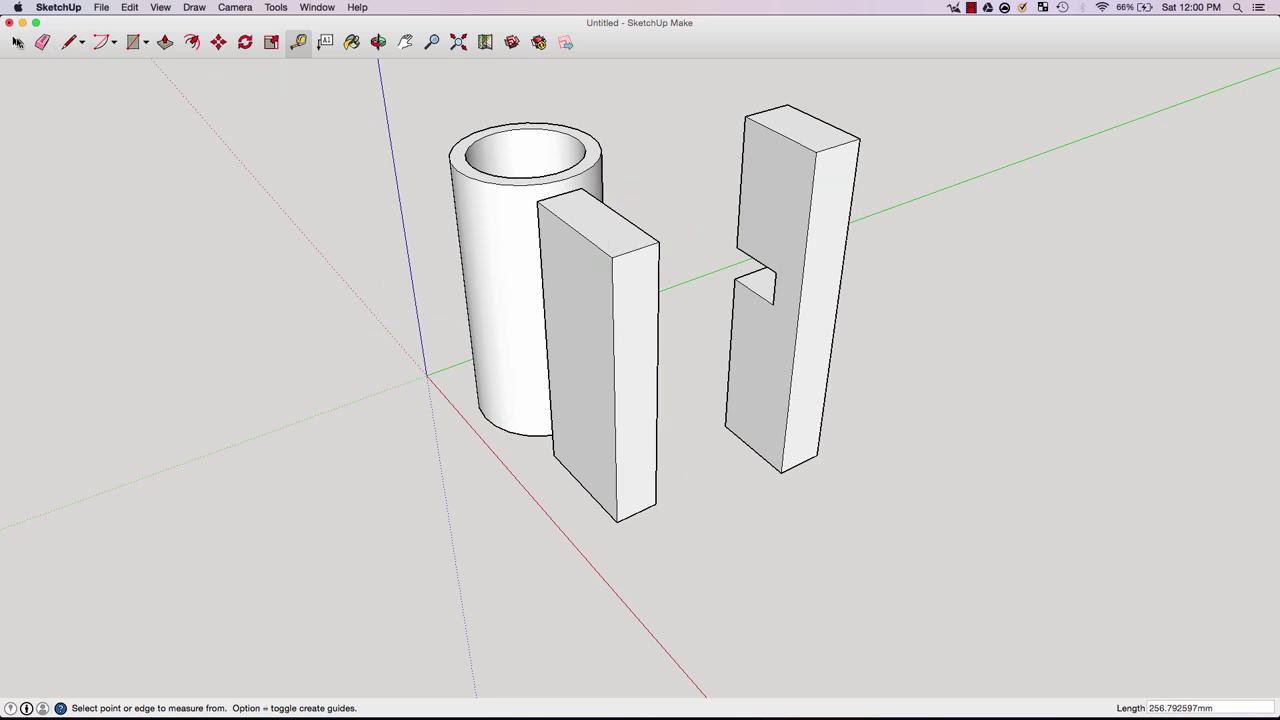
- Select the tube and both blocks together and delete them to empty the model
left_click(18, 43)
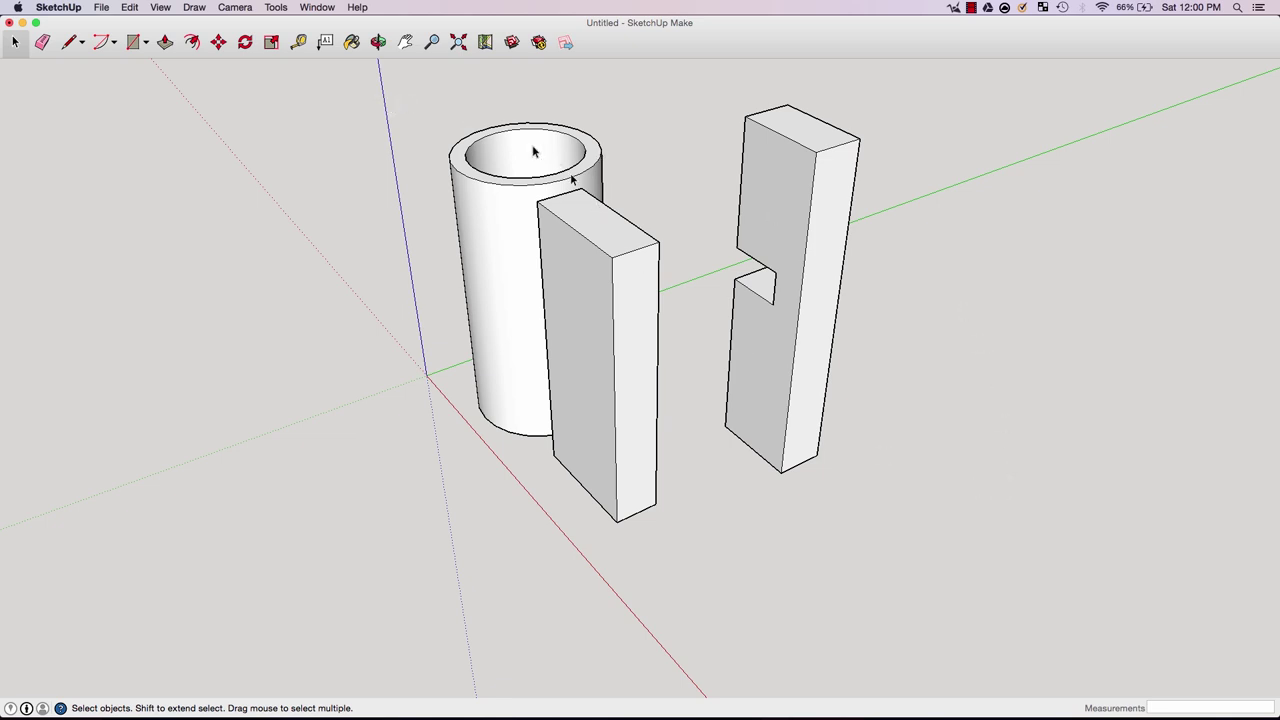
left_click_drag(385, 72, 1063, 633)
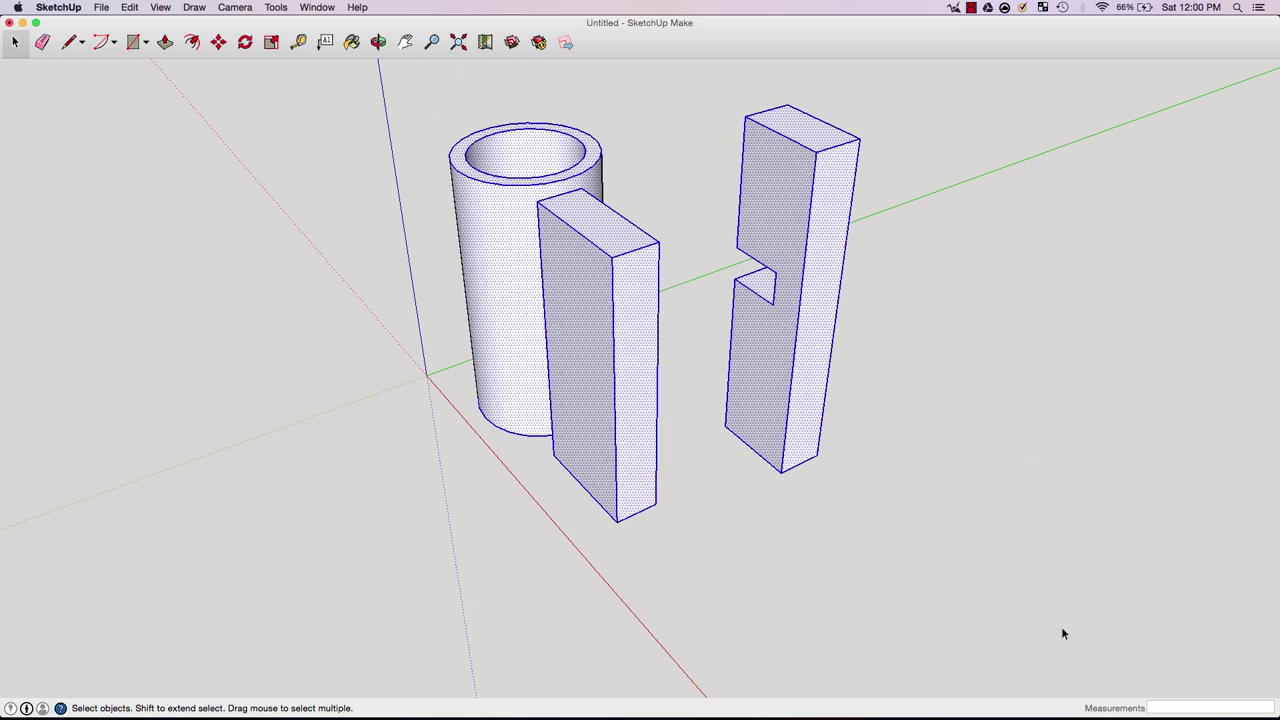
key("Delete")
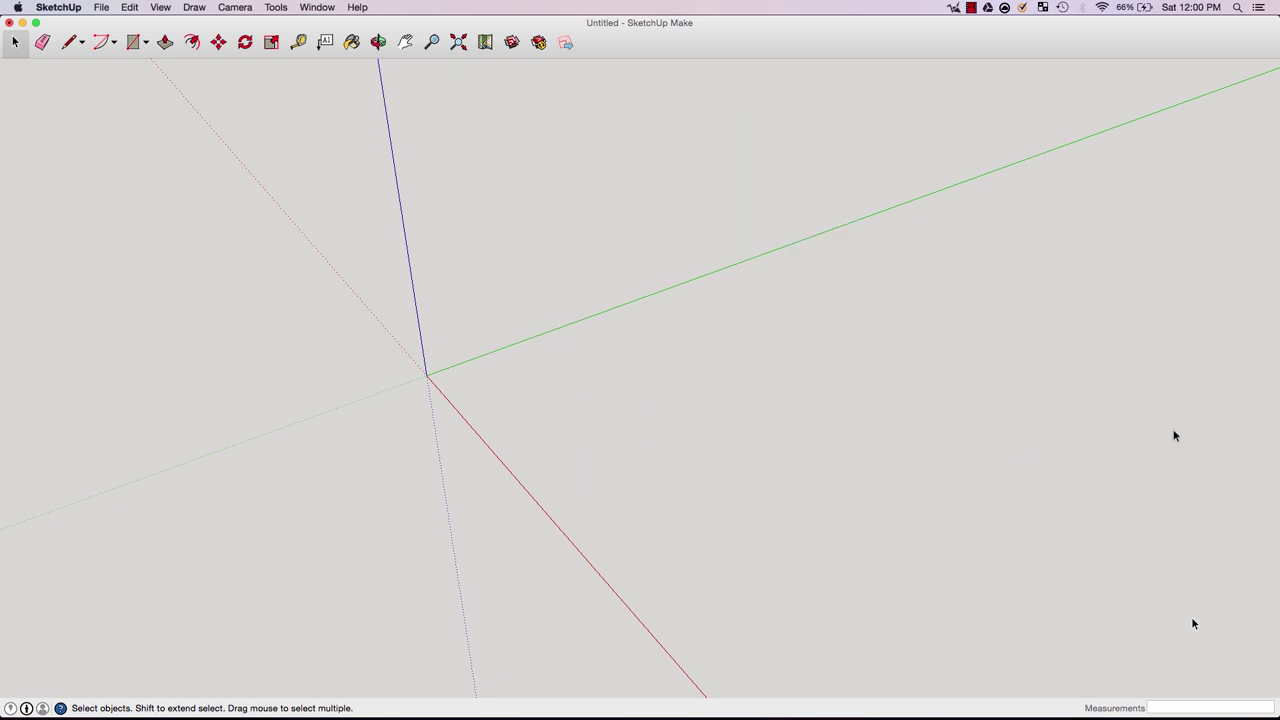
- Draw a 100 by 100 mm square on the ground near the origin, between the red and green axes
left_click(134, 42)
left_click(145, 43)
left_click(180, 63)
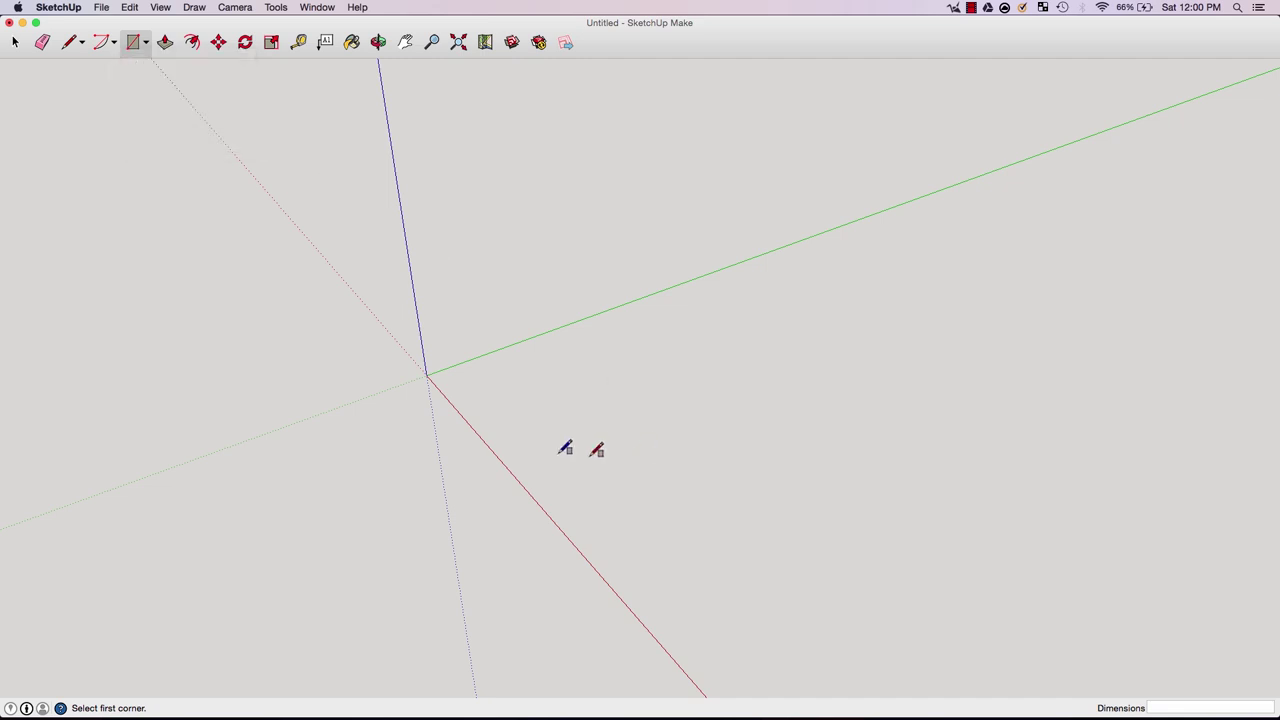
left_click(481, 376)
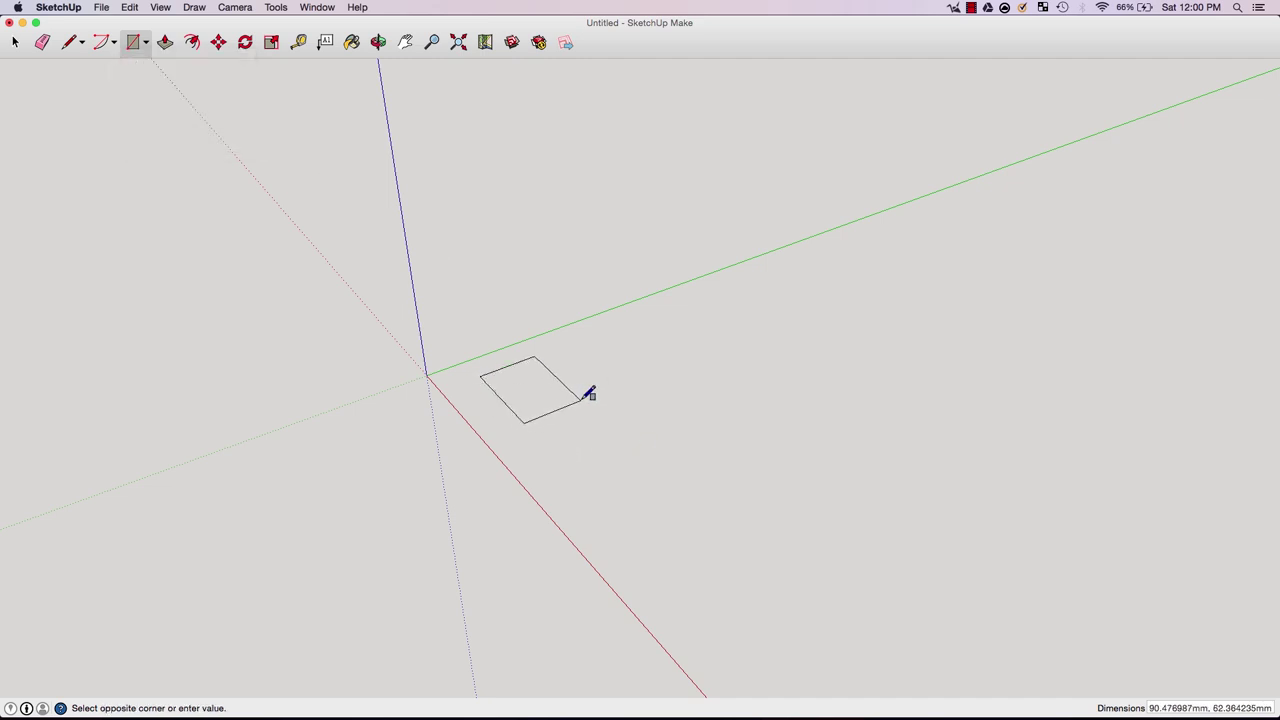
type("100, 100")
key("Return")
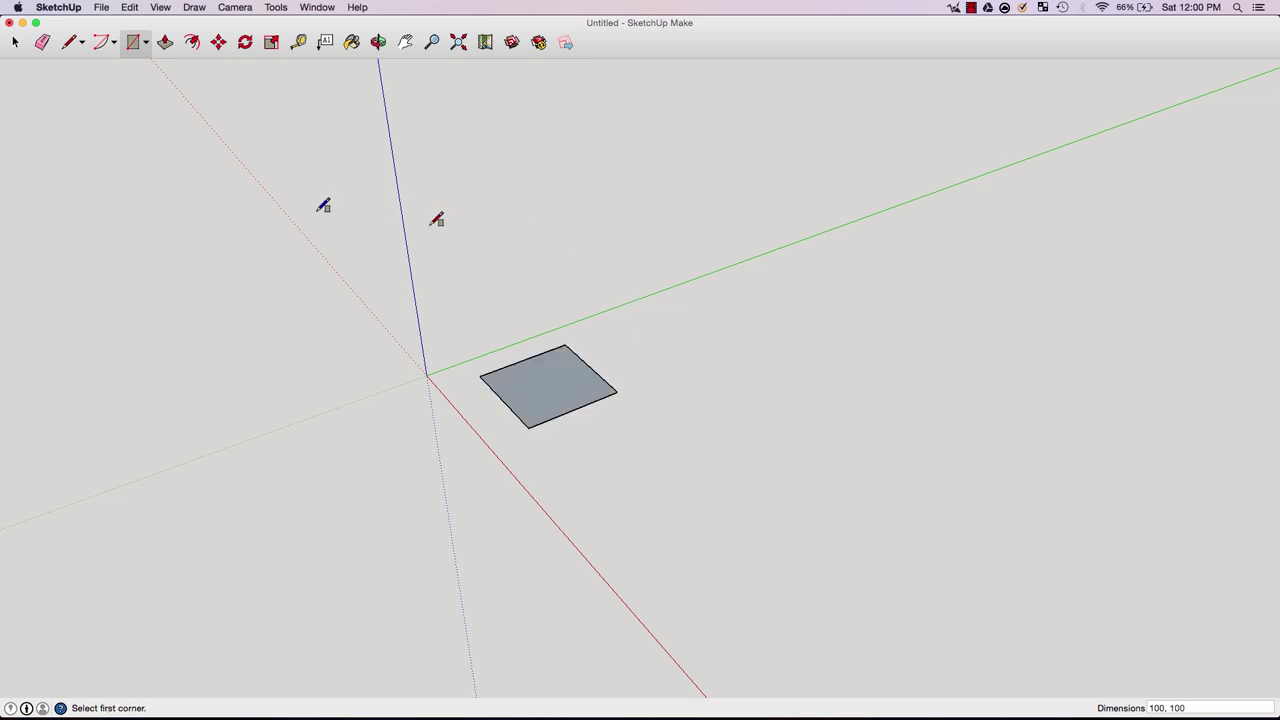
- Pull the square up 100 mm into a cube with Push/Pull
left_click(166, 43)
left_click(529, 380)
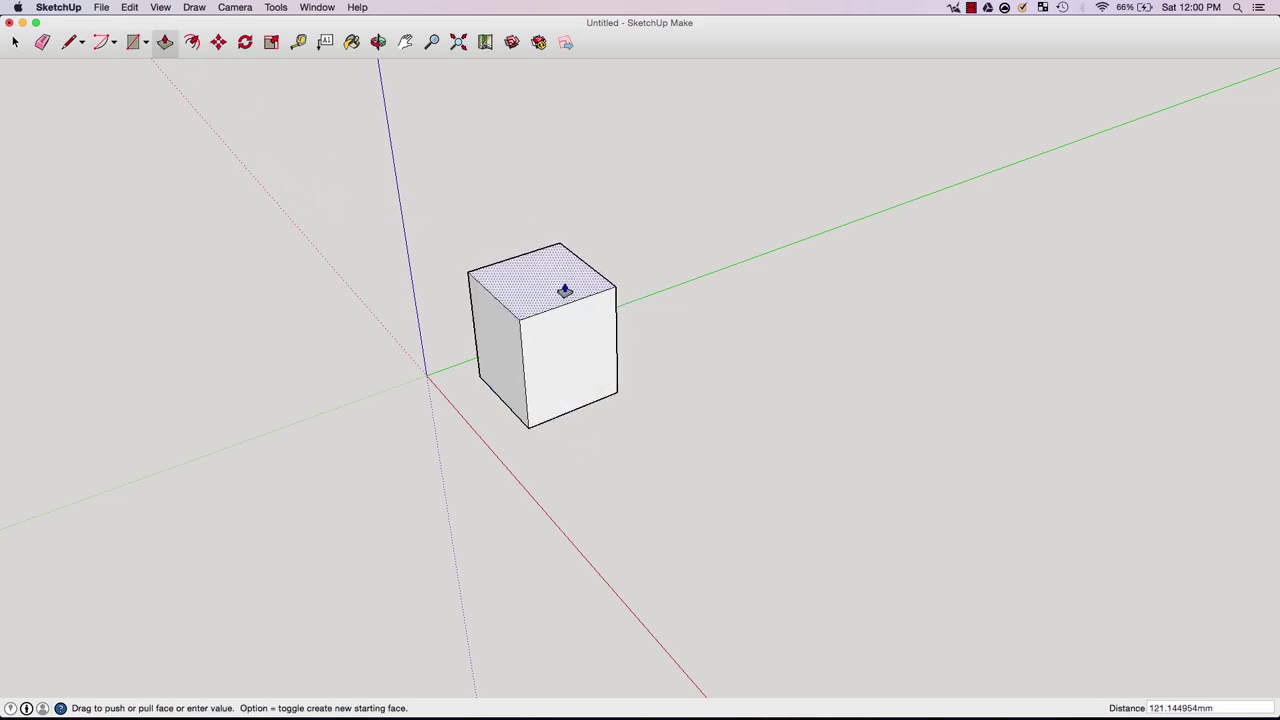
type("100")
key("Return")
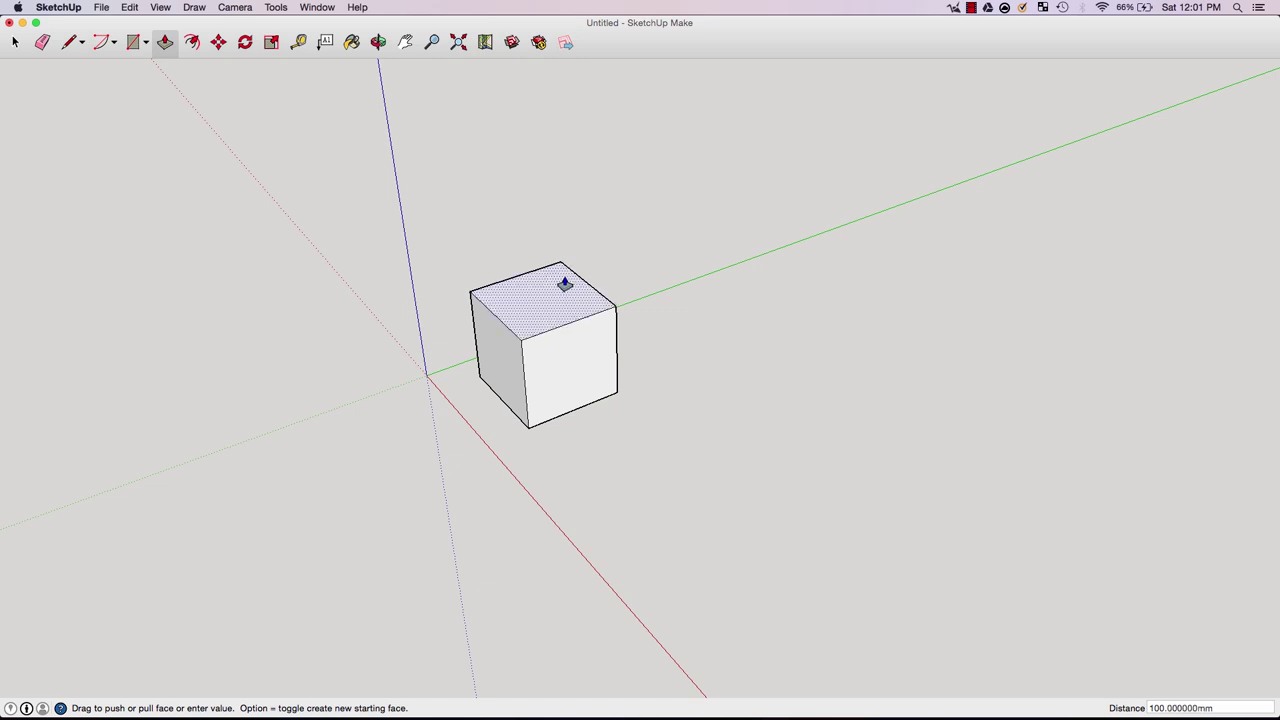
- Copy the whole cube and paste the duplicate on the ground beside the original, further along the red axis
left_click(16, 42)
triple_click(539, 315)
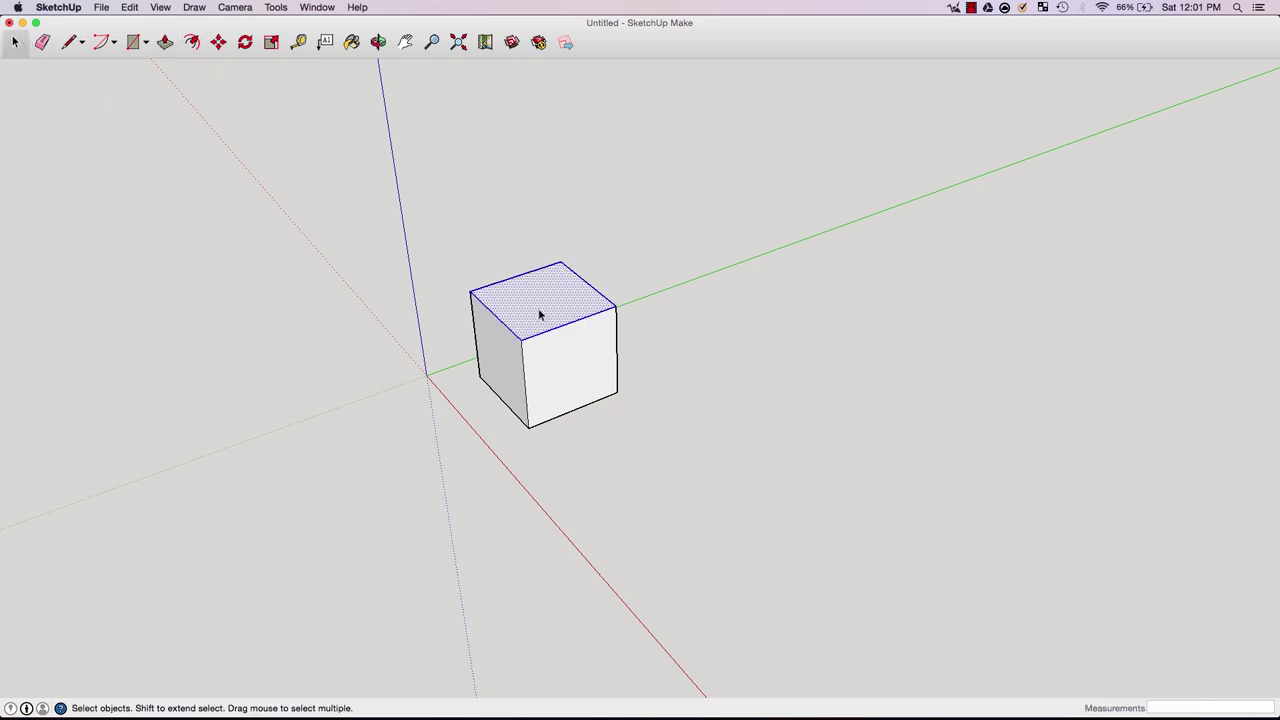
key("super+c")
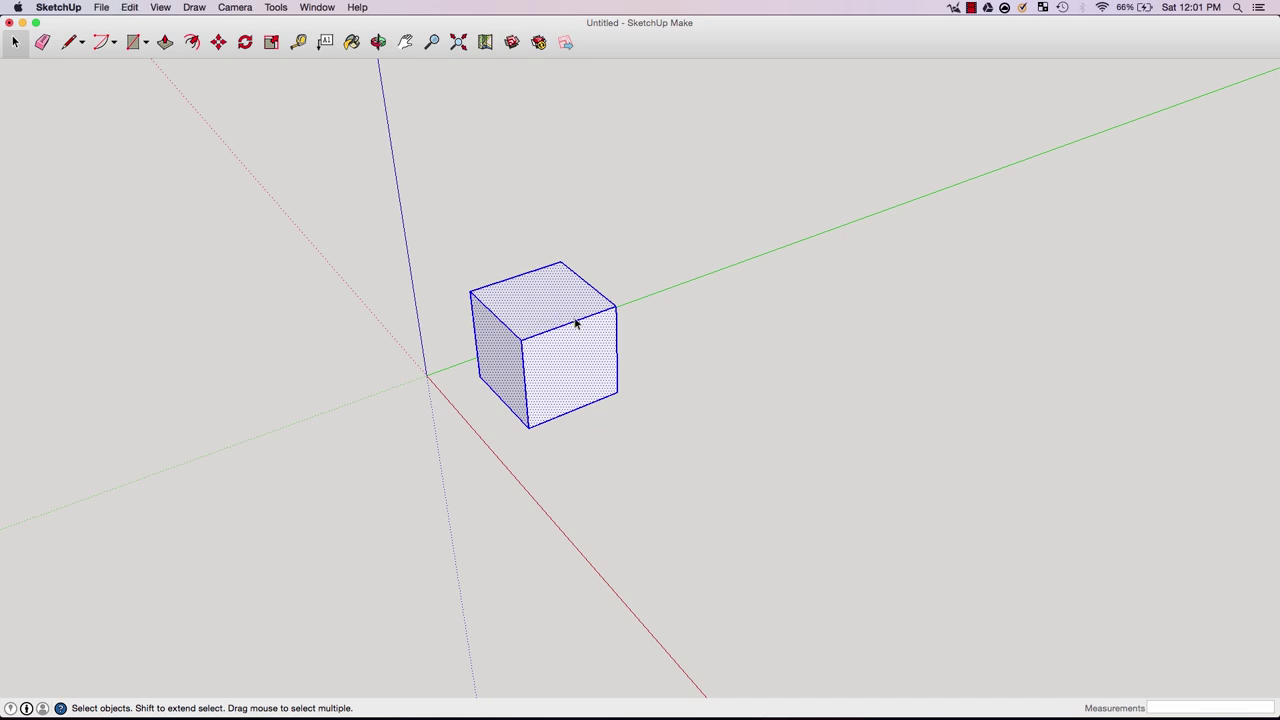
key("super+v")
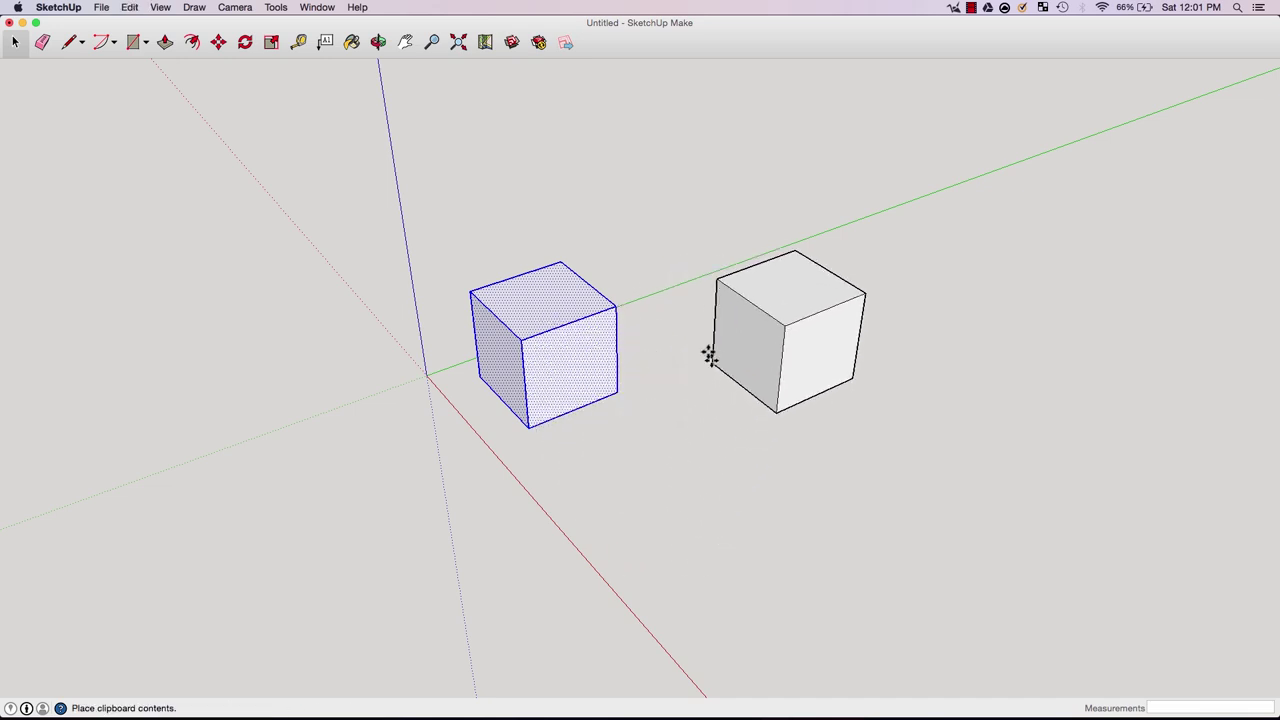
left_click(609, 514)
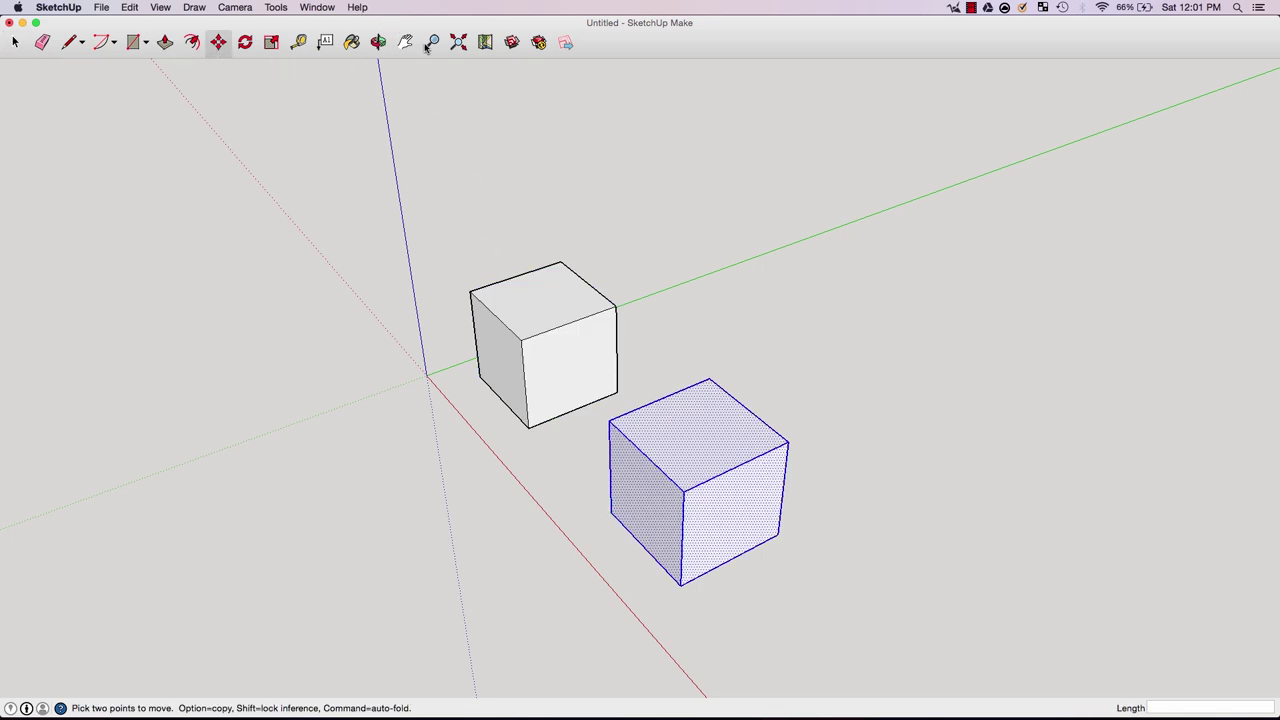
- Create a guide line 150 mm from the original cube's top edge nearest the green axis, offset towards the copied cube
left_click(380, 42)
left_click_drag(437, 257, 783, 319)
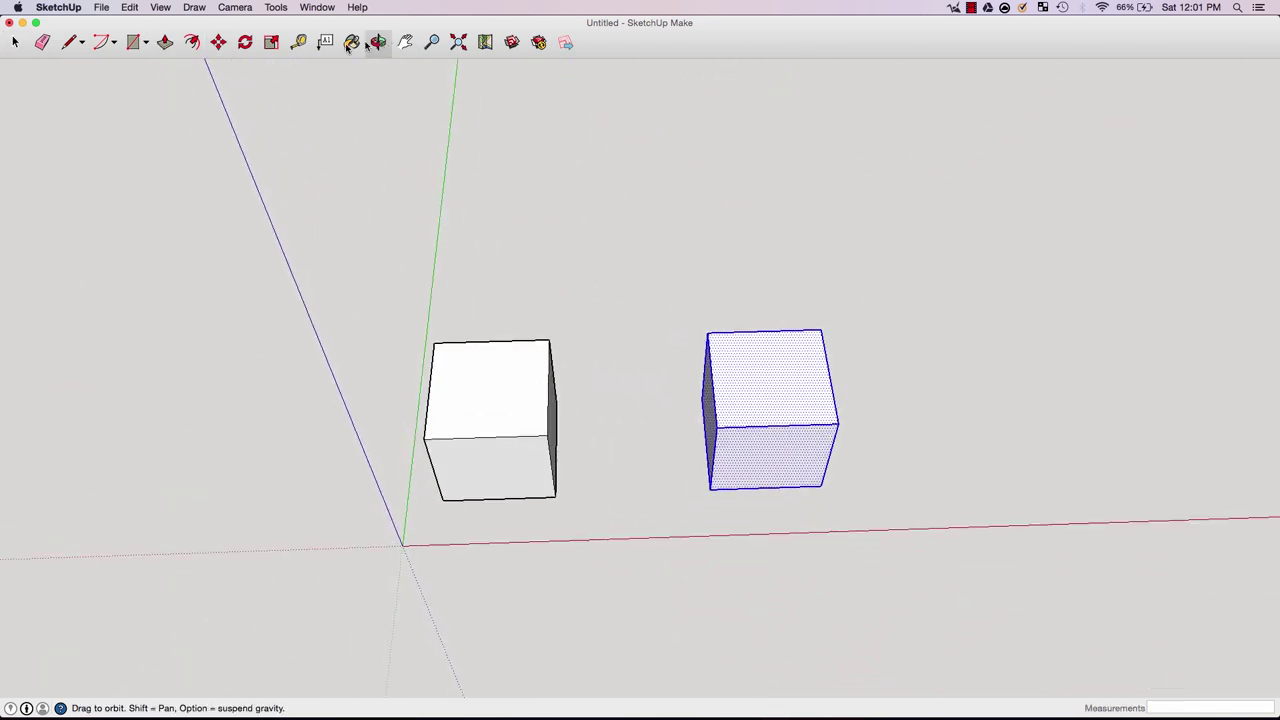
left_click(299, 43)
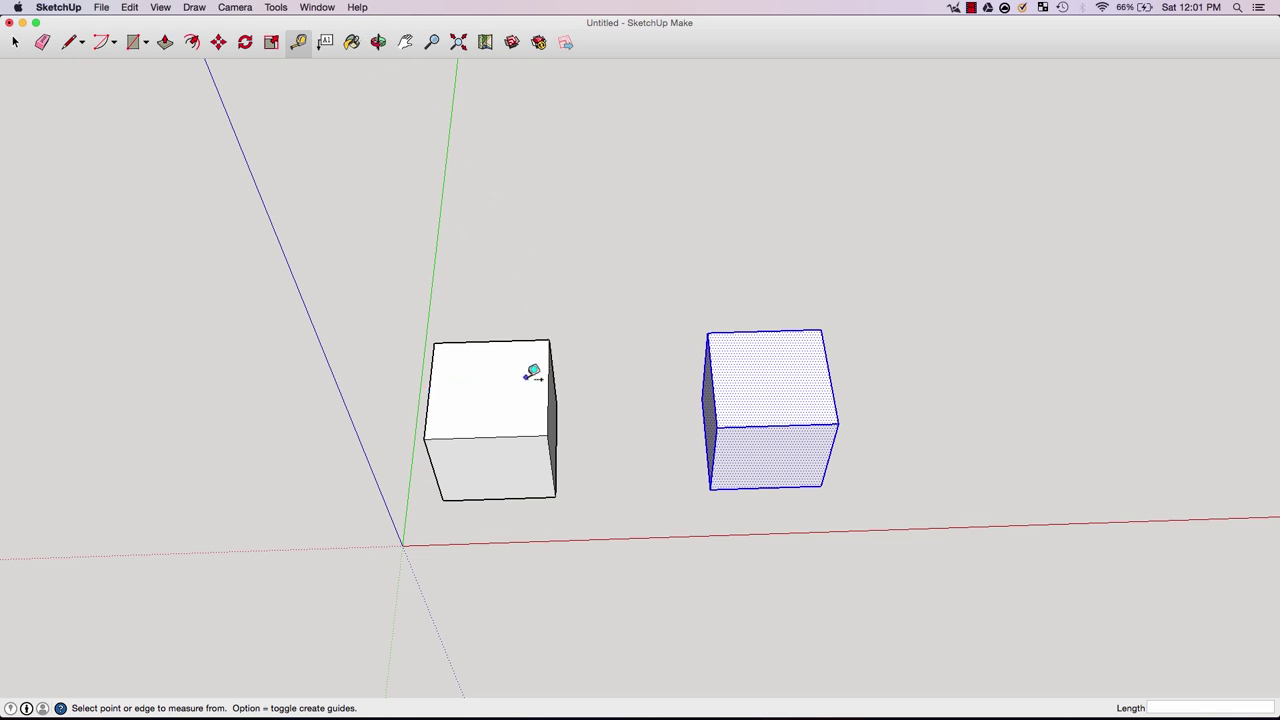
left_click(430, 388)
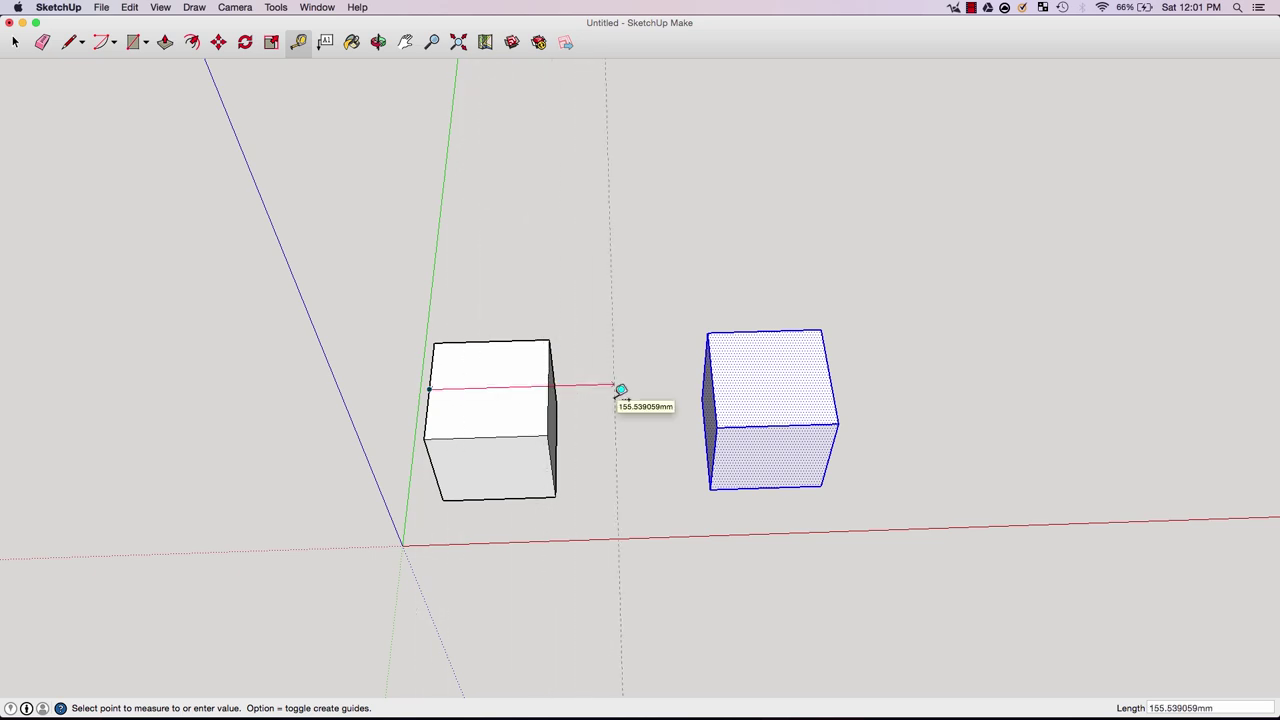
type("150")
key("Return")
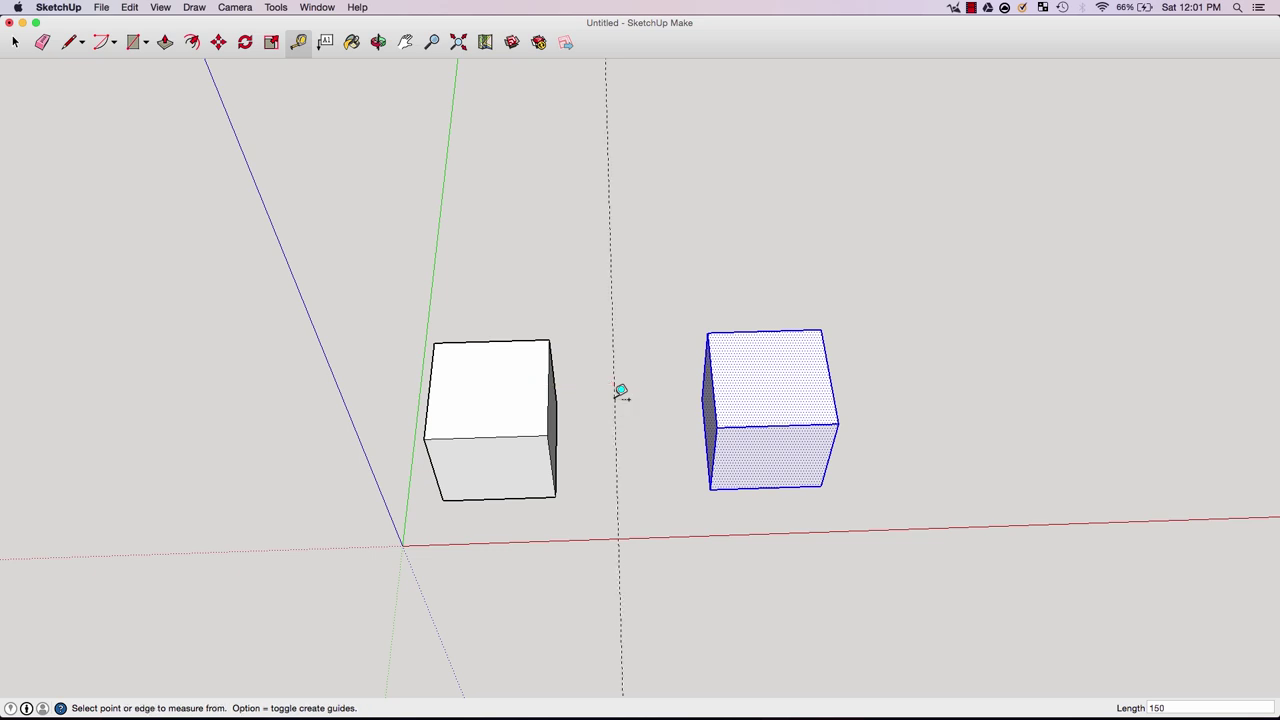
- Move the whole copied cube along the red axis until its near top edge lies on the guide line
left_click(15, 45)
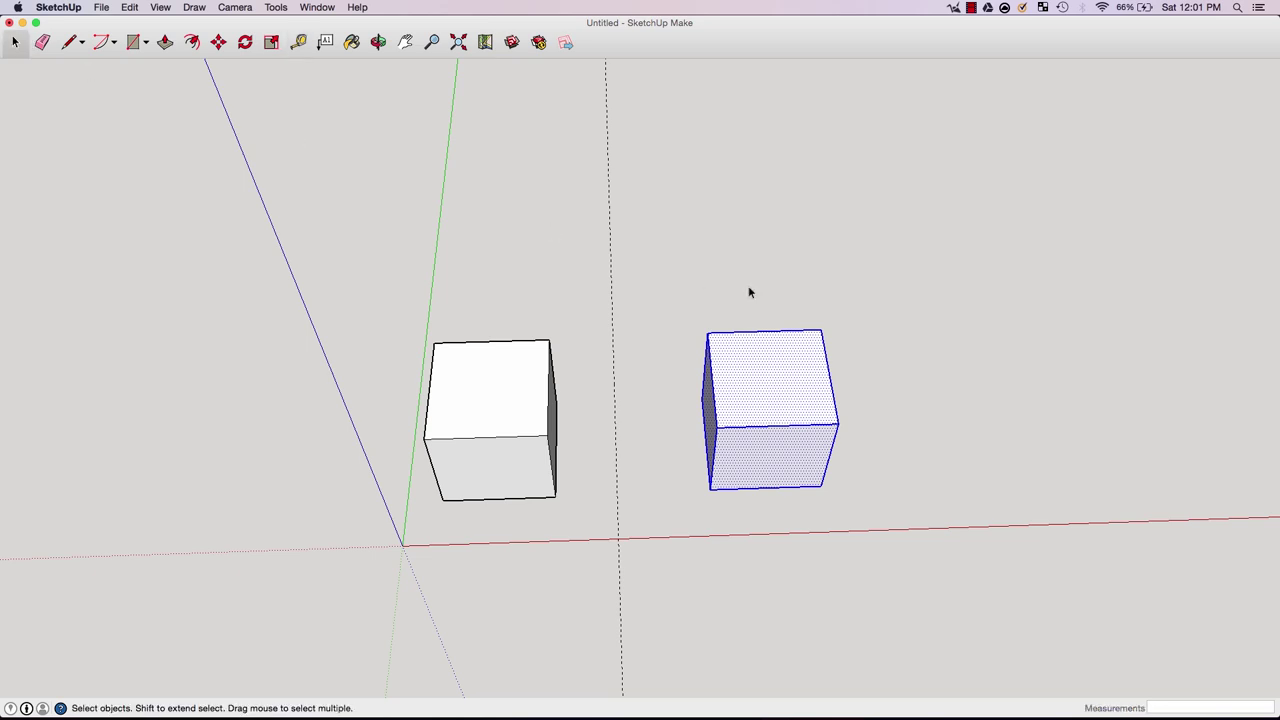
left_click(789, 405)
triple_click(789, 405)
left_click(218, 42)
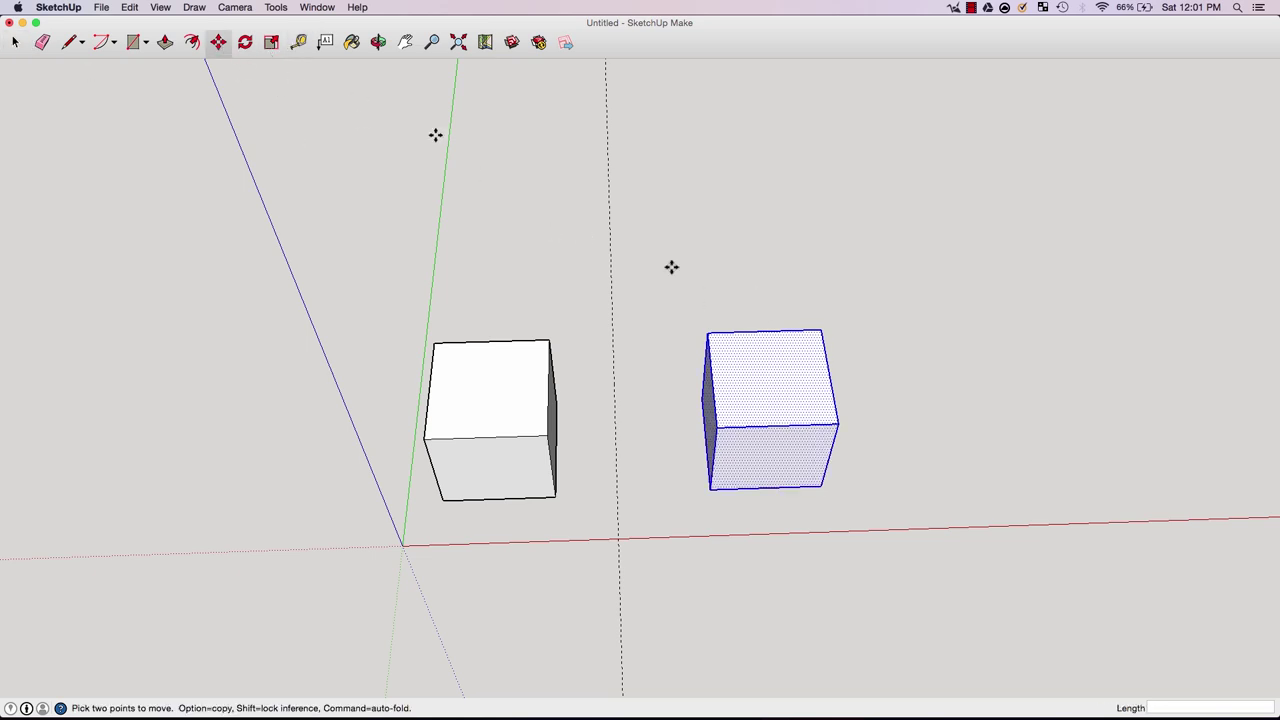
left_click(712, 378)
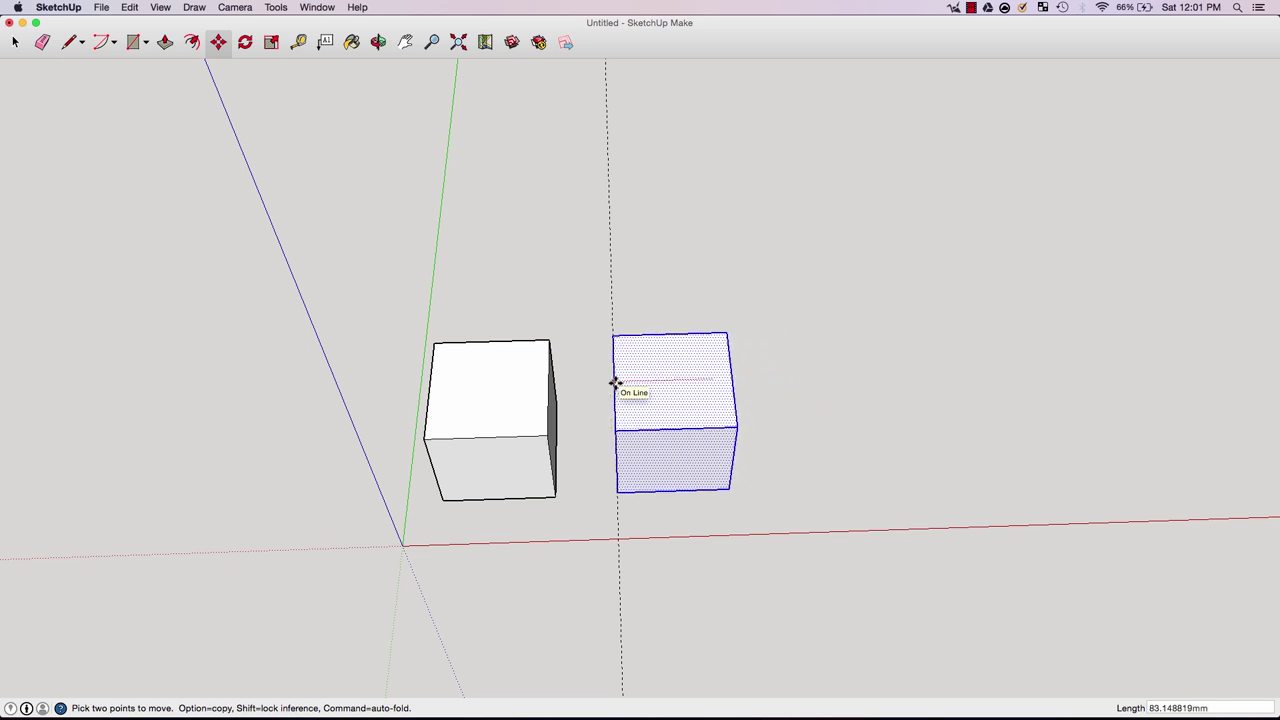
left_click(615, 383)
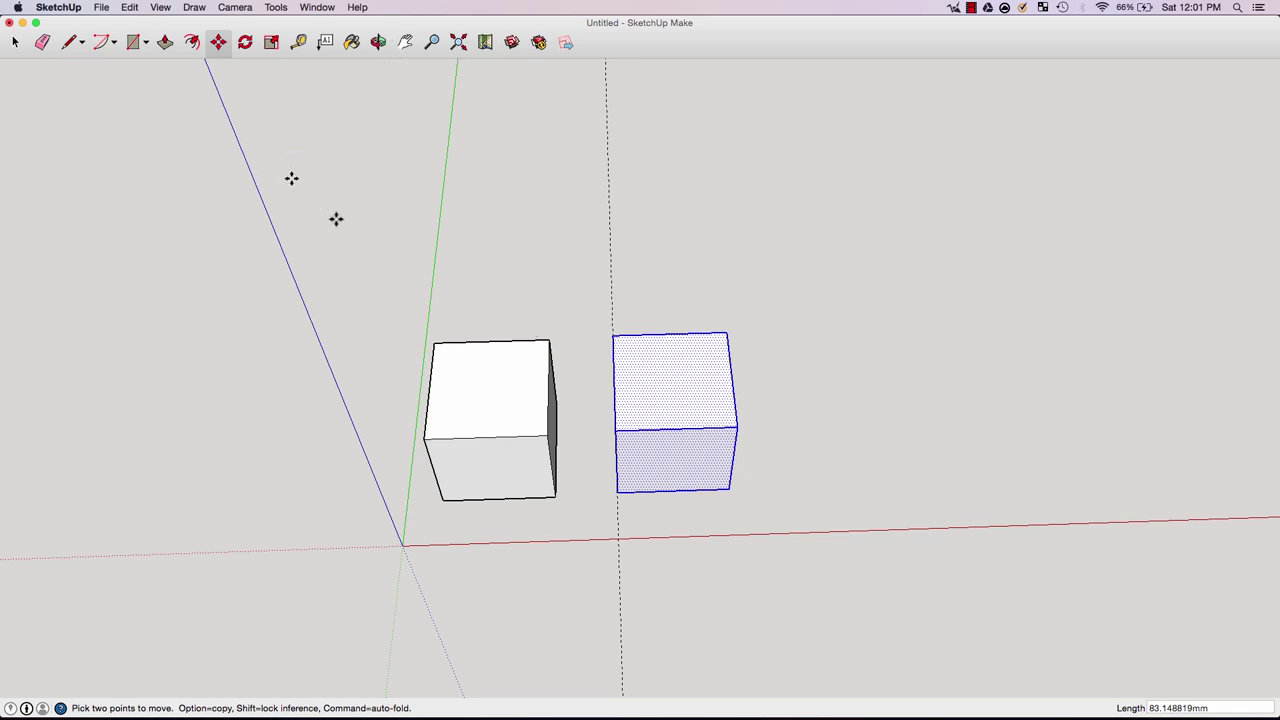
- Paint the entire copied cube with the Sky colour and clear the selection
left_click(378, 42)
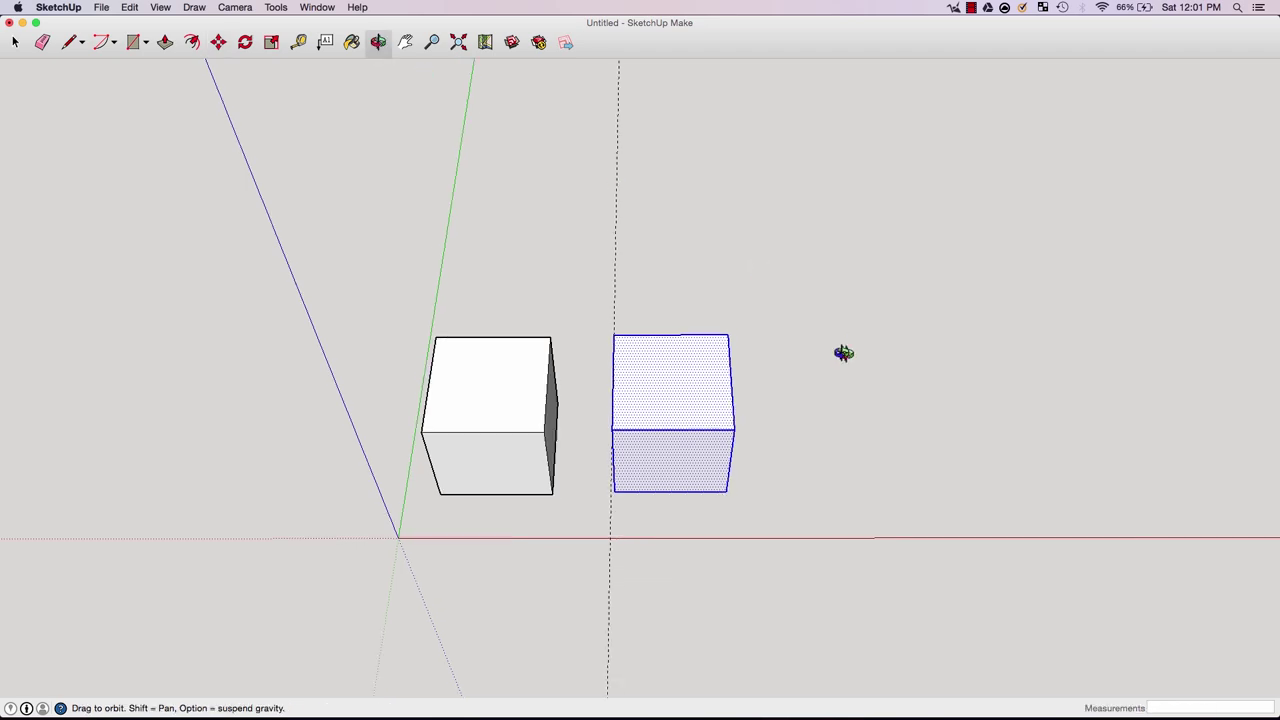
left_click_drag(846, 354, 511, 215)
left_click_drag(525, 150, 475, 115)
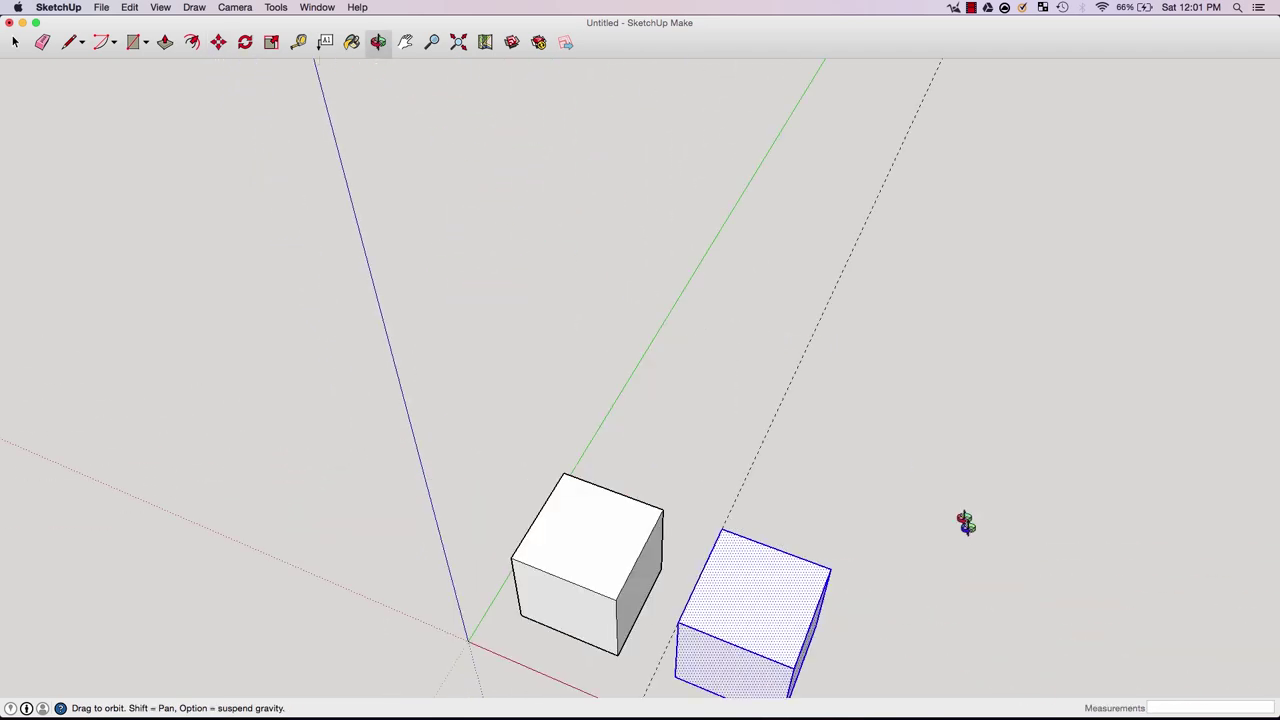
left_click_drag(966, 523, 561, 214)
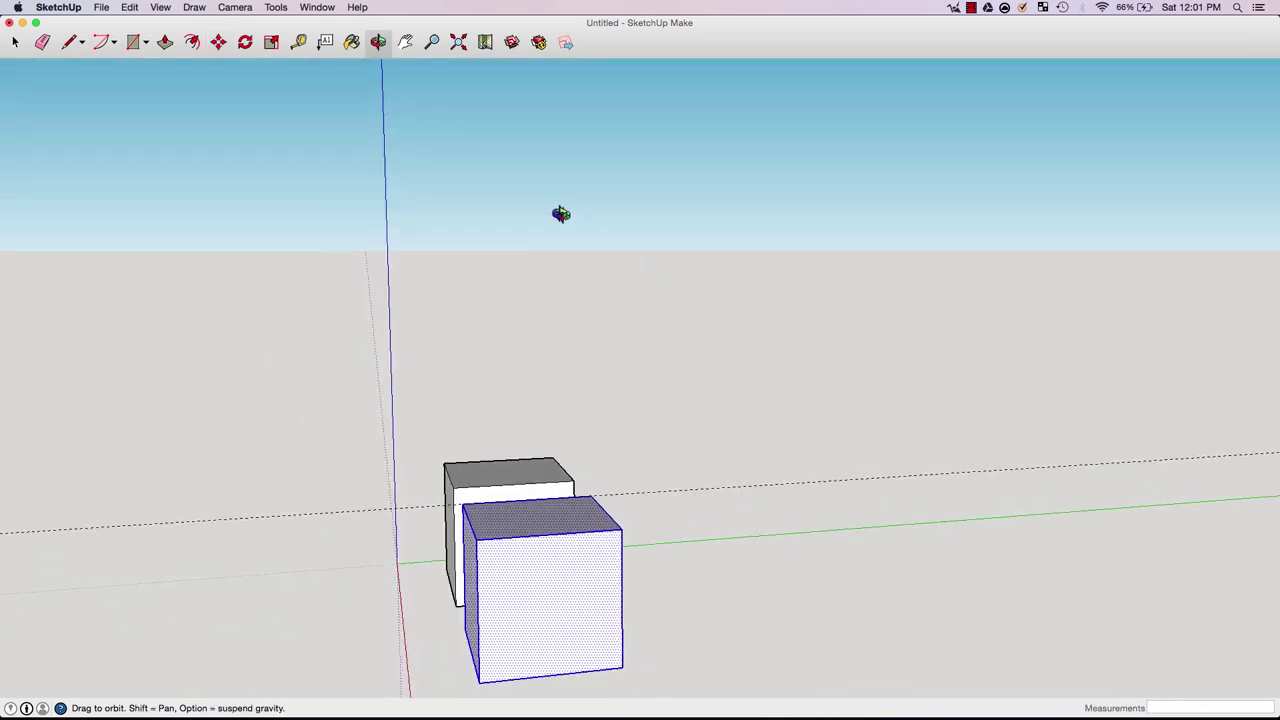
left_click(349, 43)
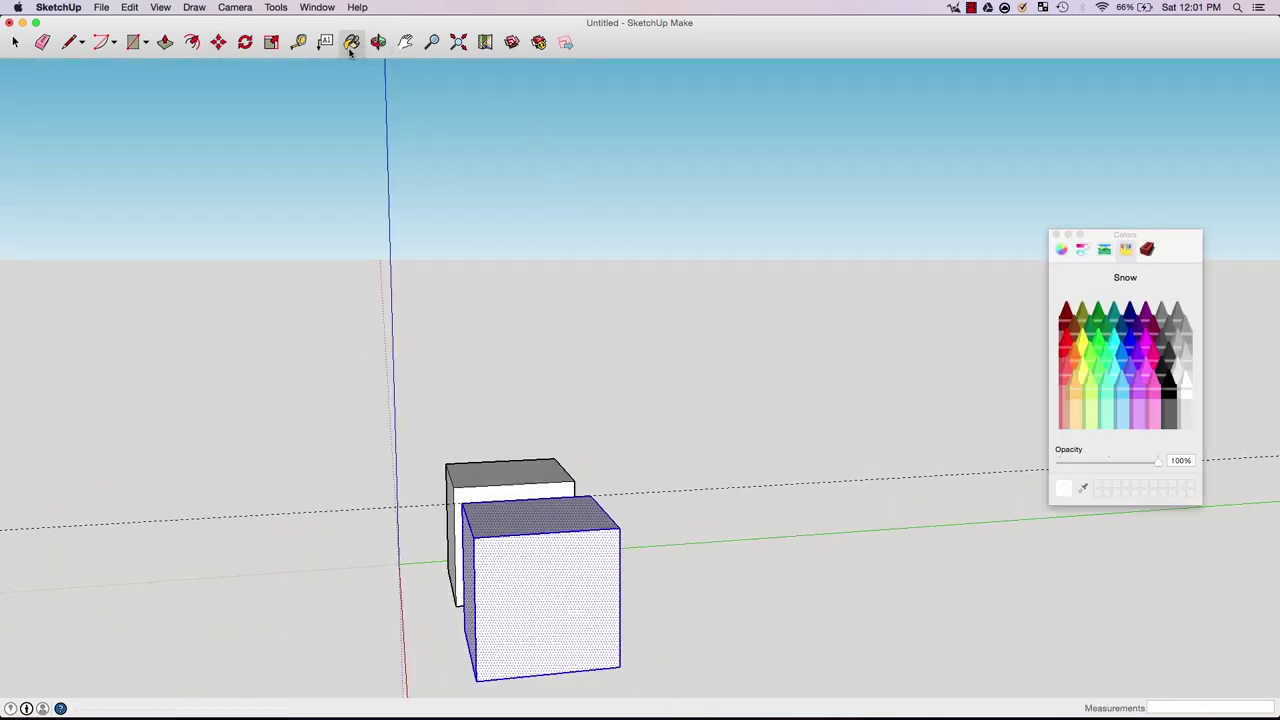
left_click(1118, 414)
left_click(568, 564)
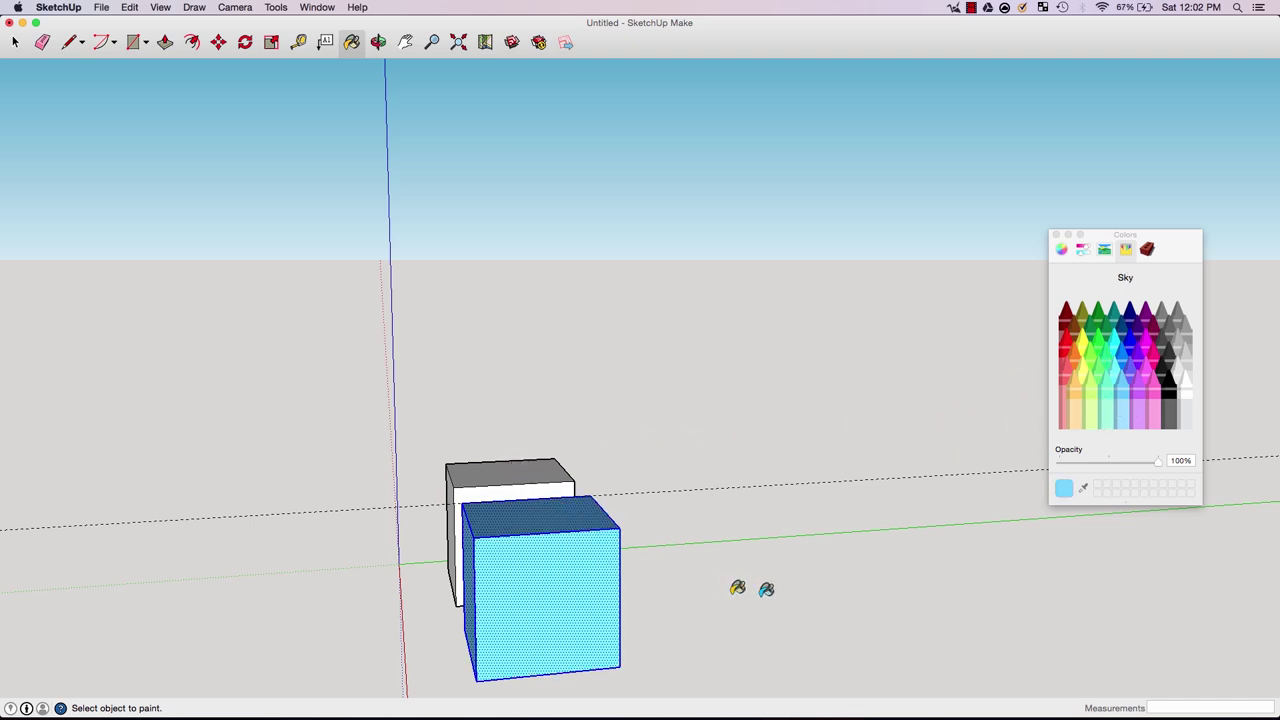
left_click(15, 42)
left_click(256, 276)
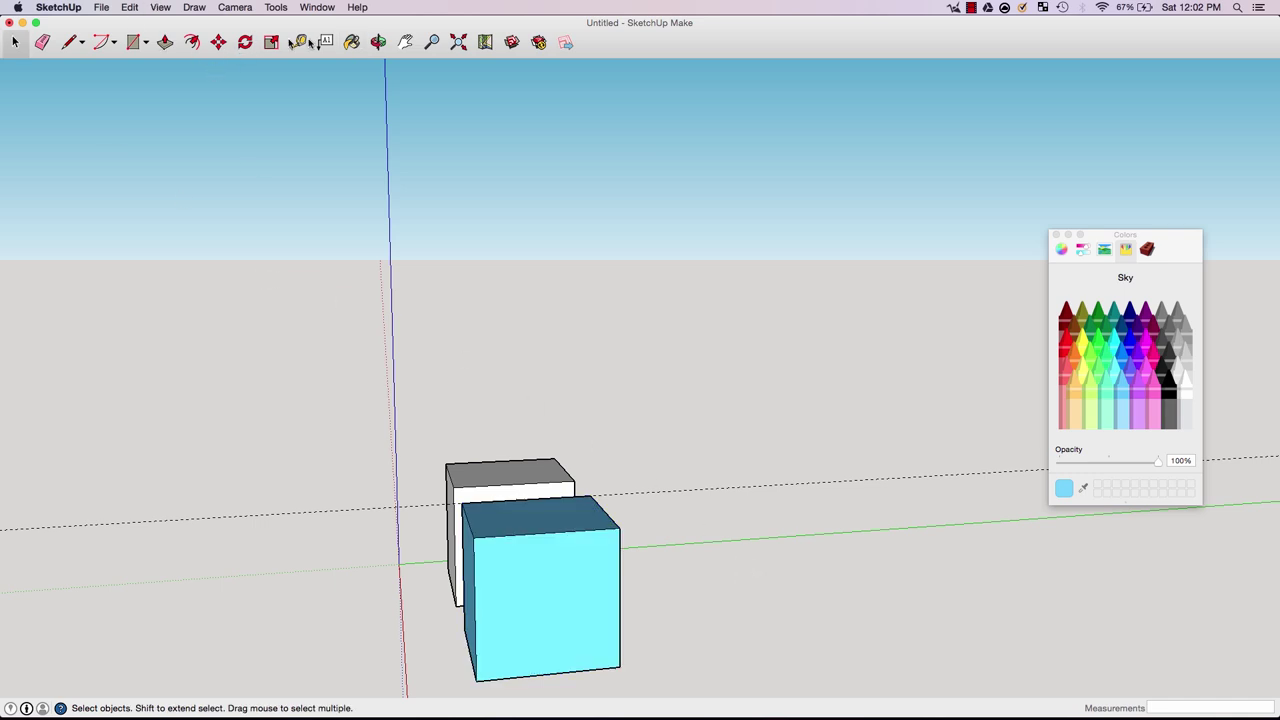
- Paint the top face of the original white cube with the Spring colour
left_click(378, 42)
left_click_drag(500, 391, 709, 580)
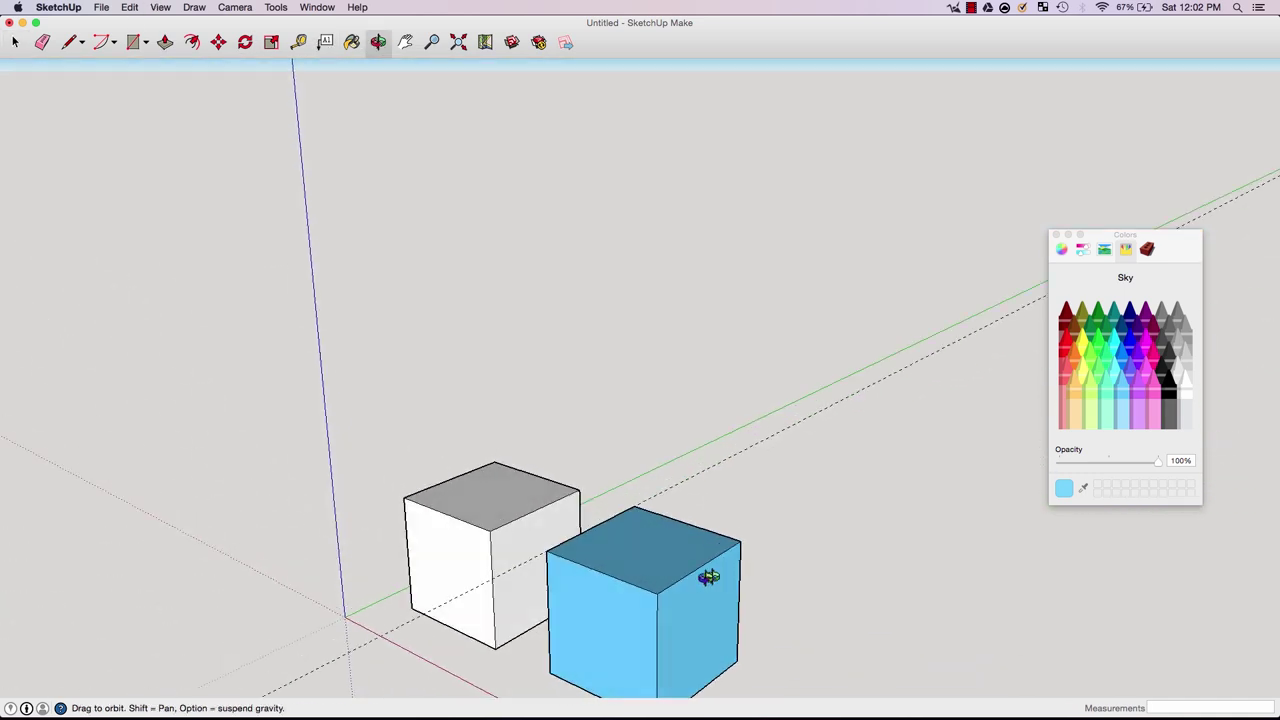
left_click_drag(620, 566, 720, 526)
left_click_drag(597, 423, 870, 530)
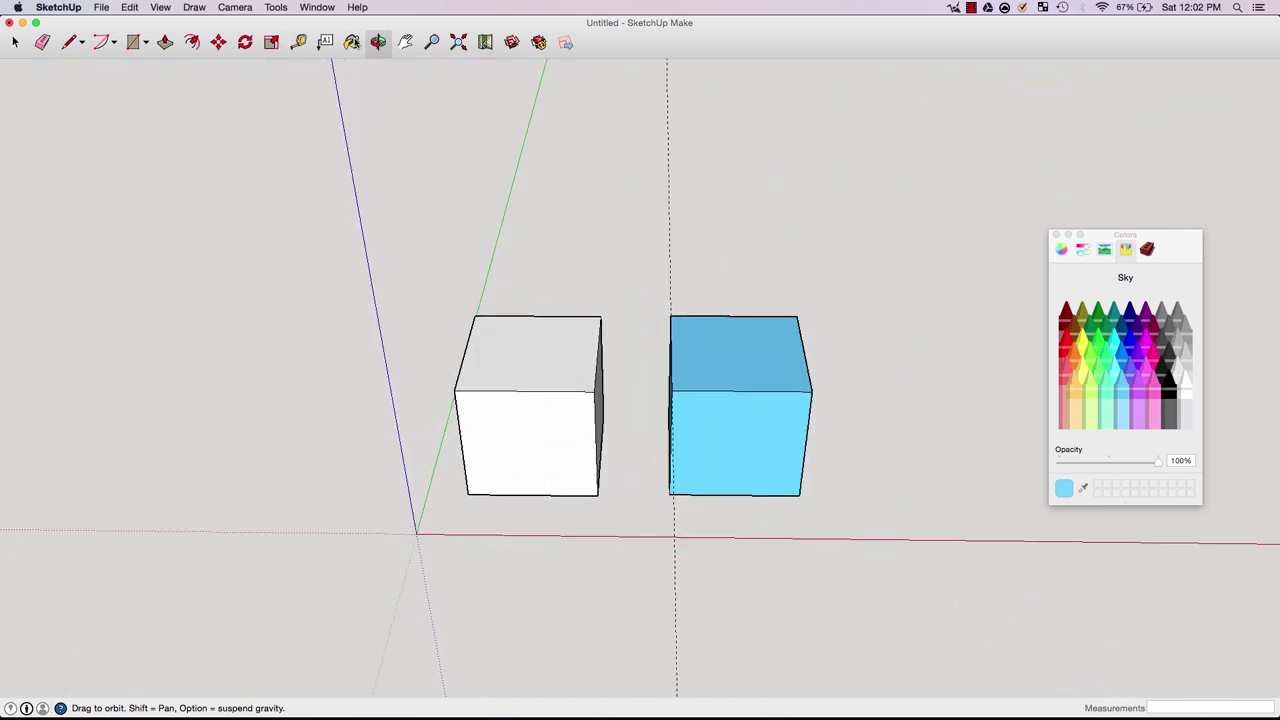
key("b")
left_click(1104, 354)
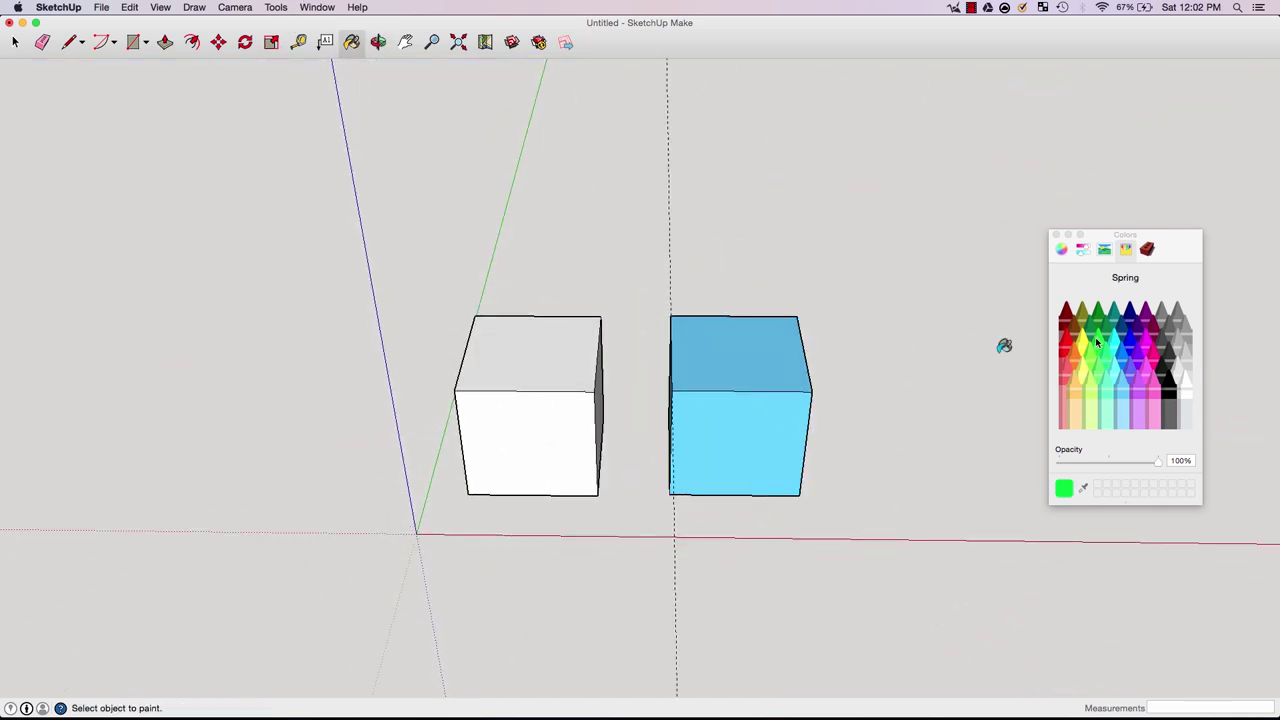
left_click(551, 346)
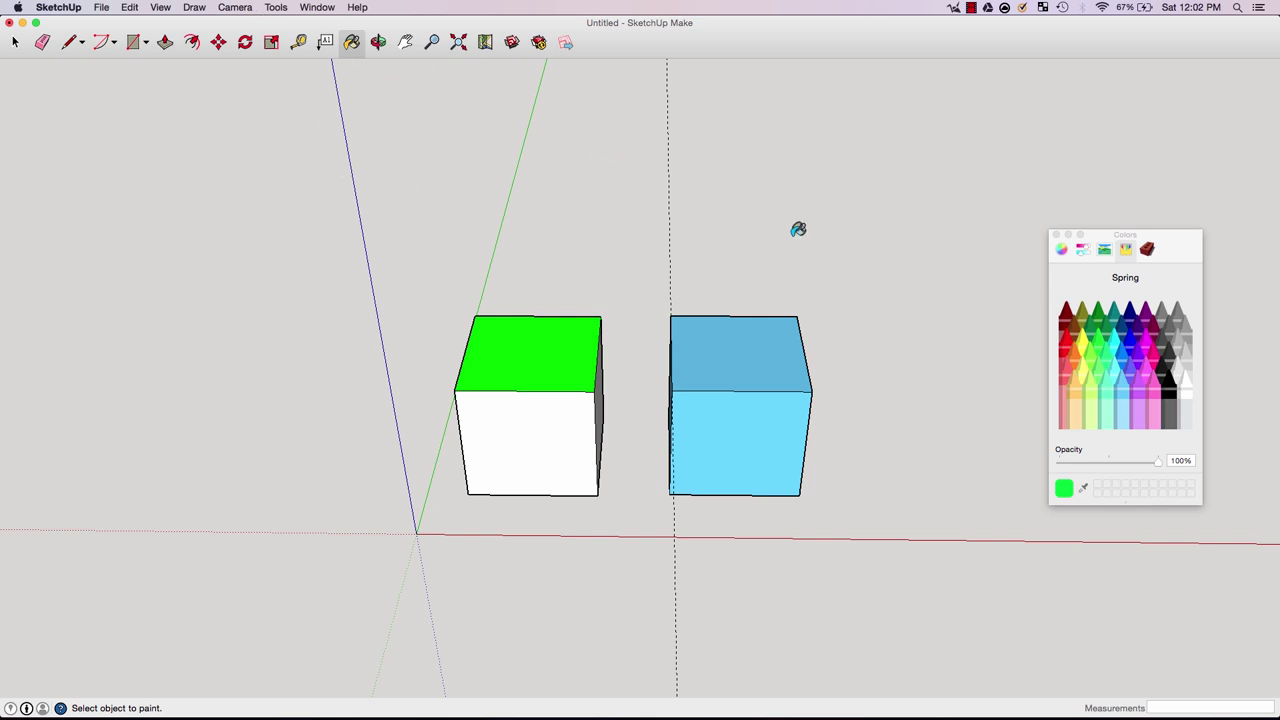
- Delete both cubes together, keeping the guide line in the model
left_click(16, 43)
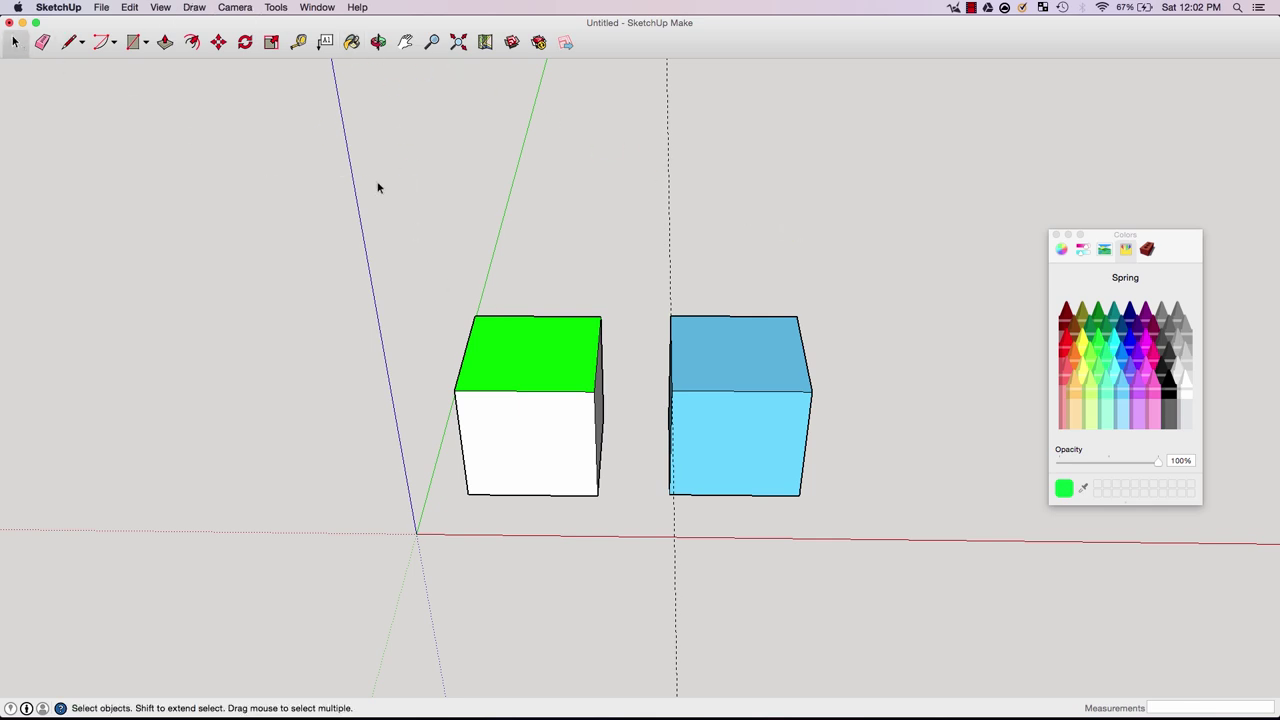
left_click_drag(392, 208, 940, 584)
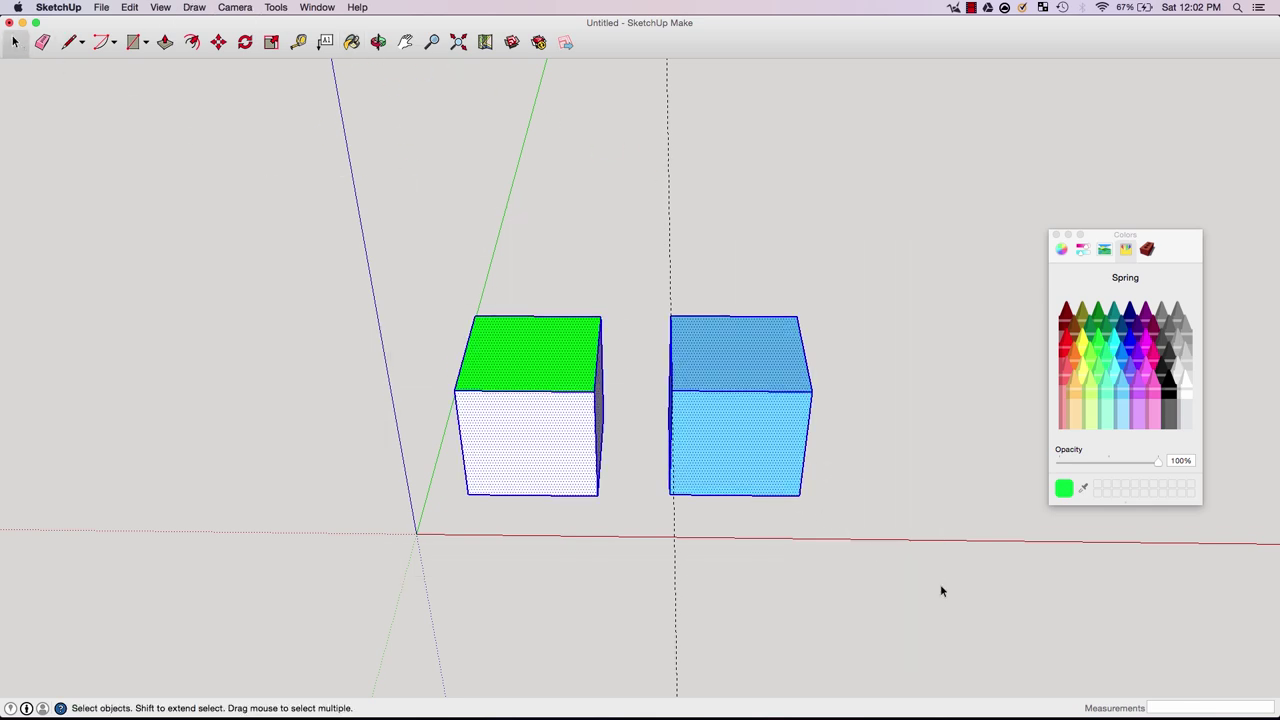
key("Delete")
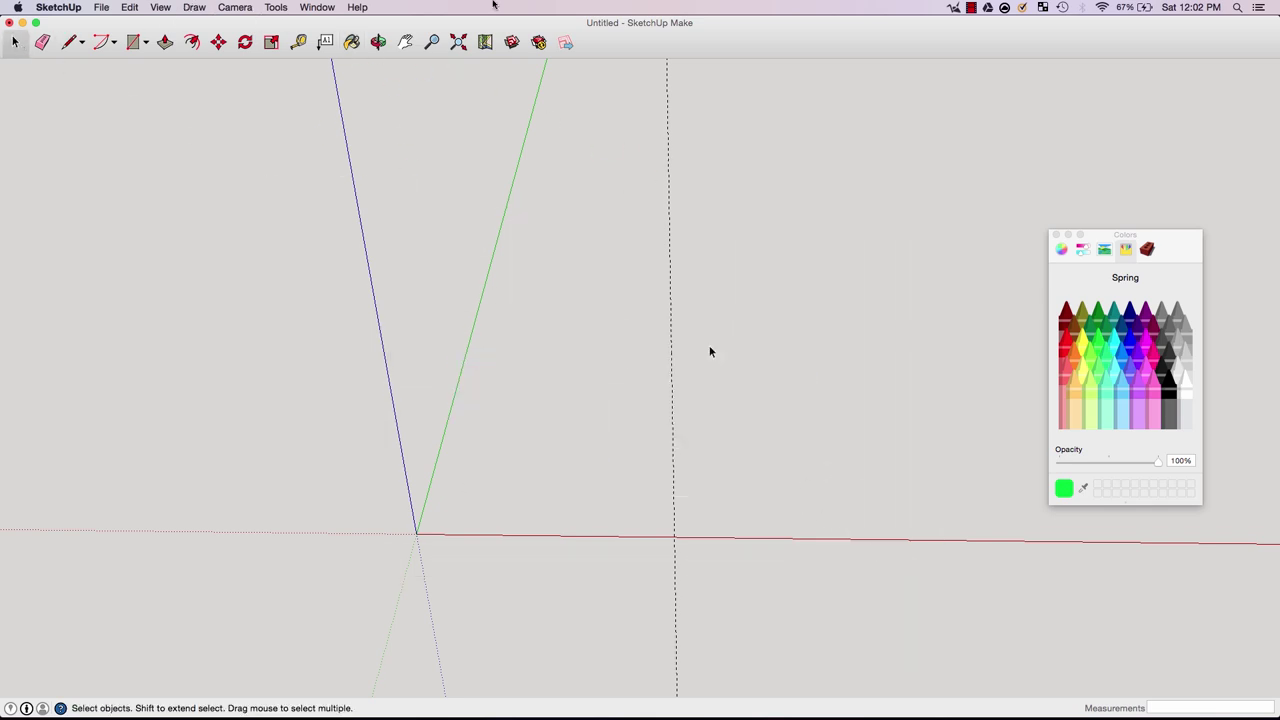
- Draw a rectangle about 111 by 61 mm on the ground, between the green axis and the guide line near the red axis
left_click(272, 45)
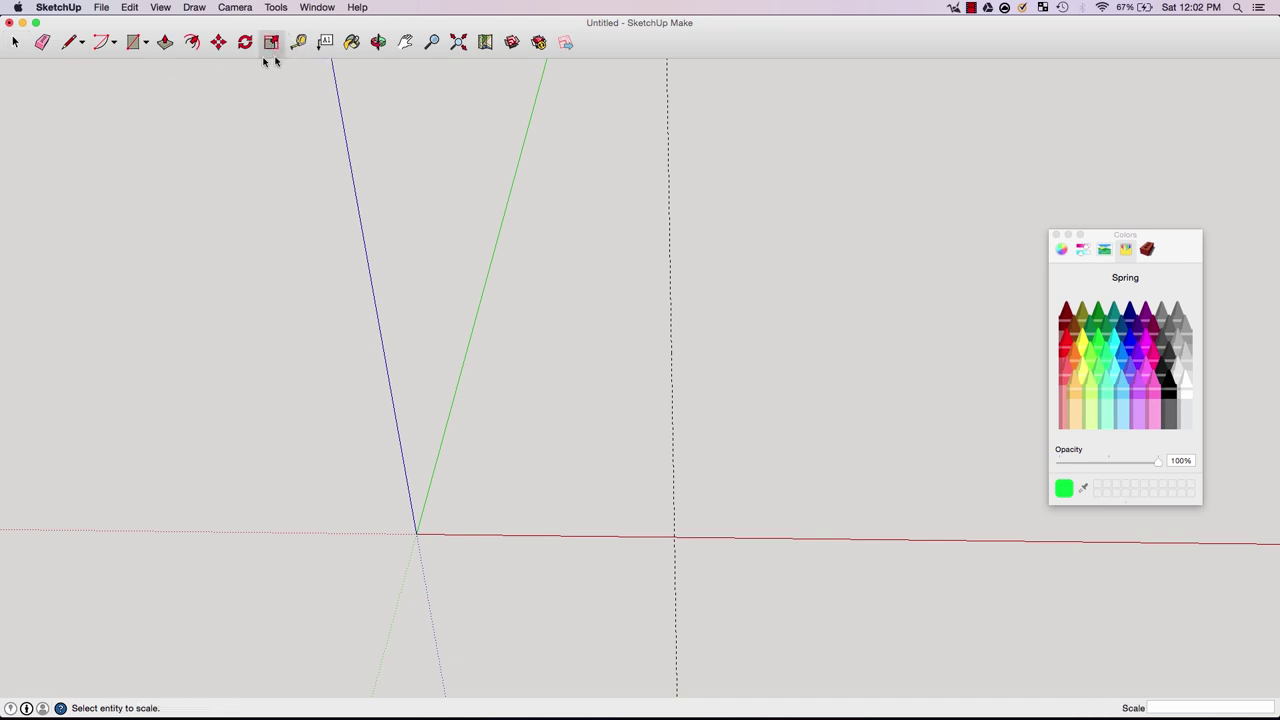
left_click(135, 42)
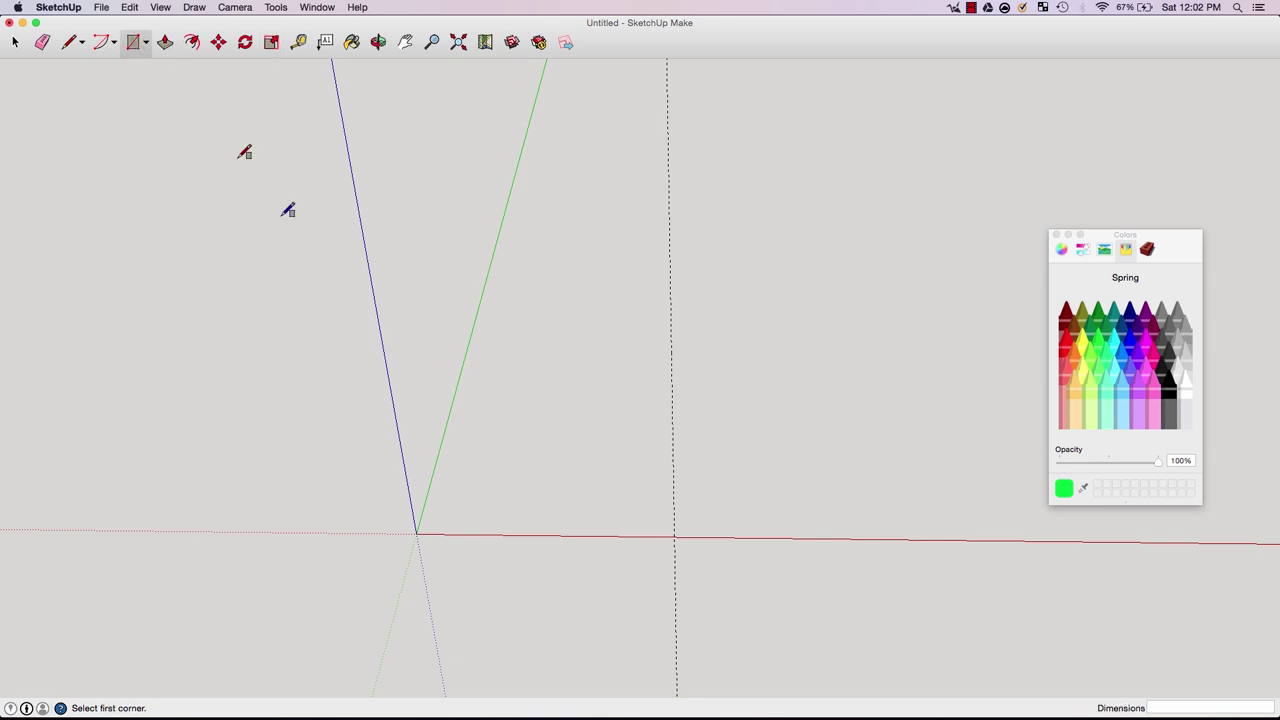
left_click(512, 476)
left_click(656, 530)
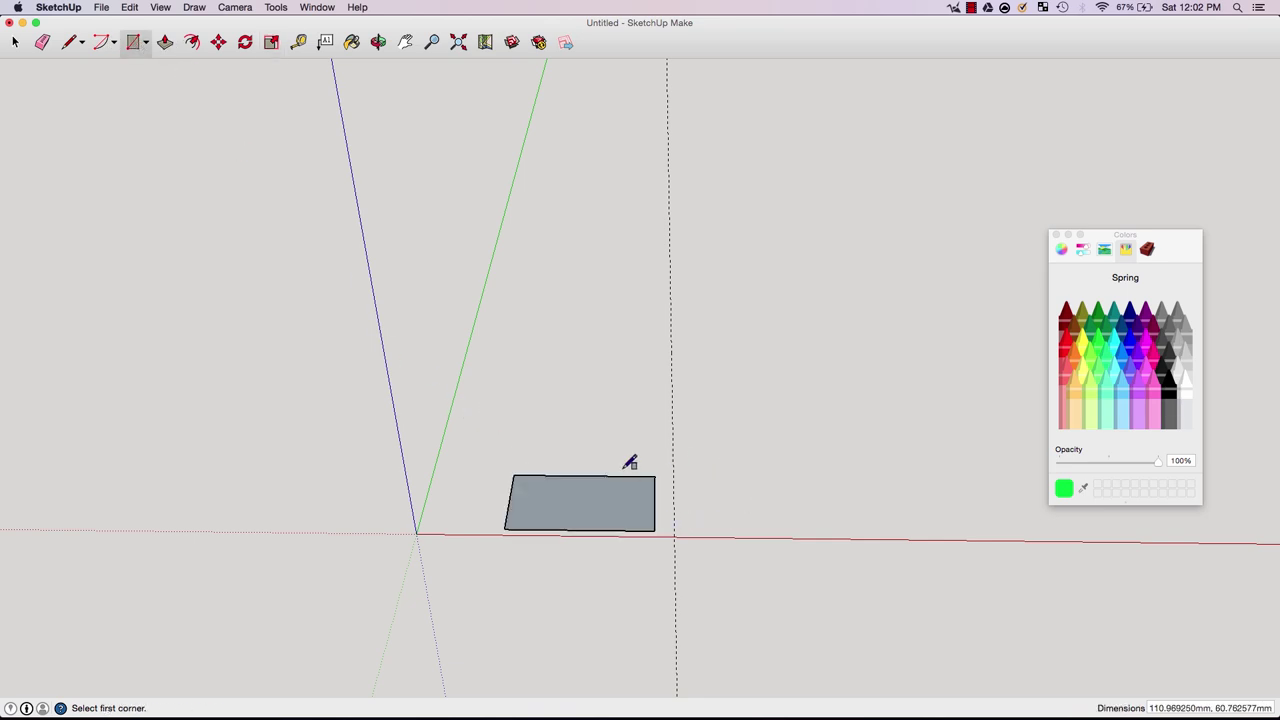
- Scale the rectangle uniformly by 1.71 from its far corner nearest the guide line
left_click(271, 43)
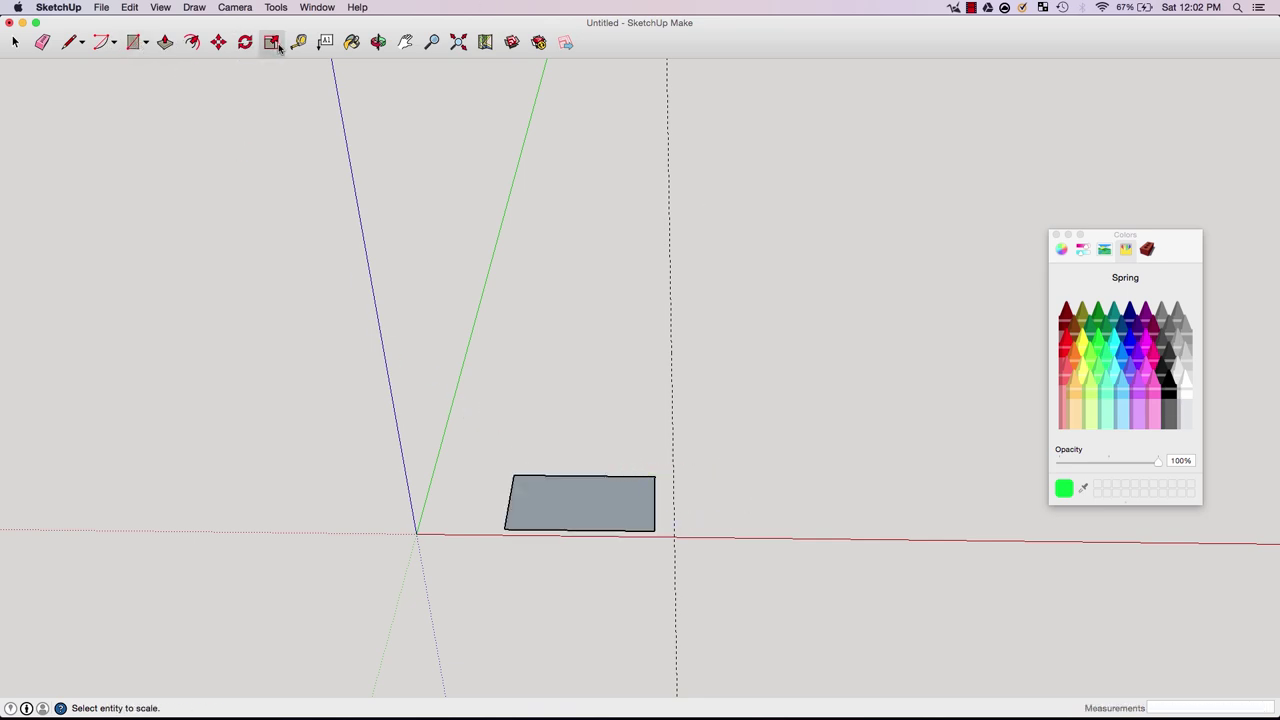
left_click(656, 490)
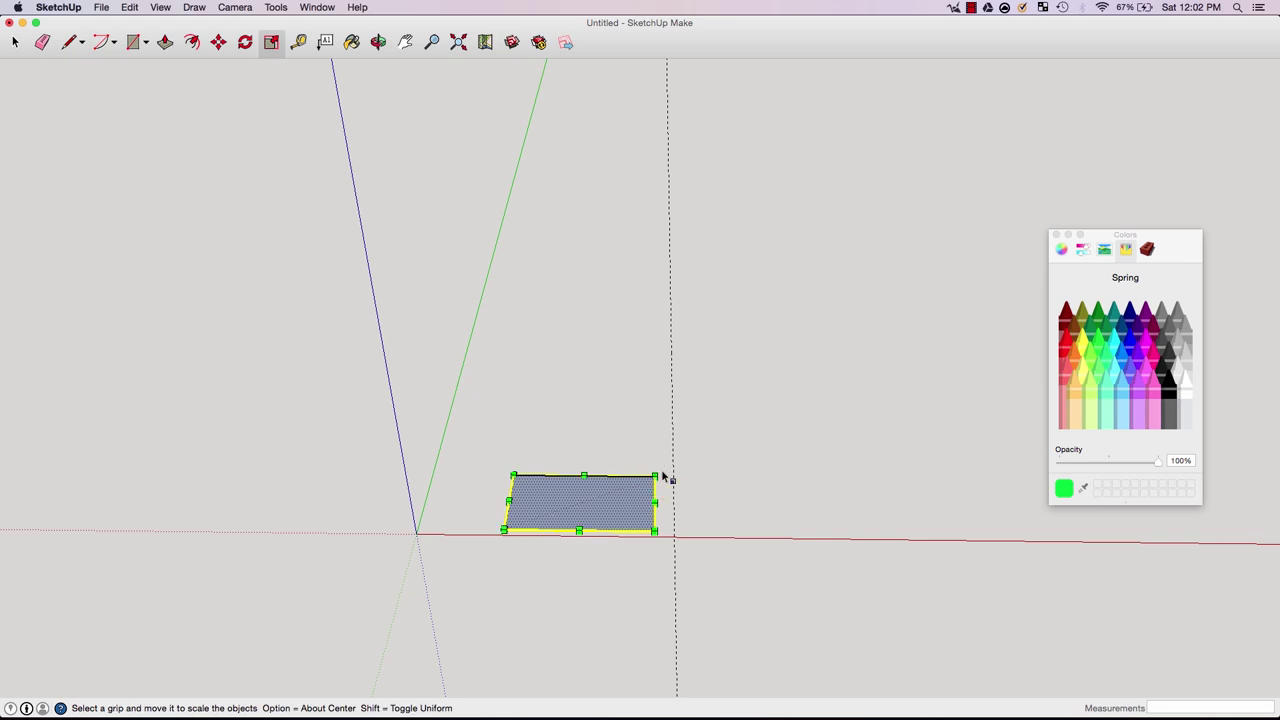
left_click(656, 477)
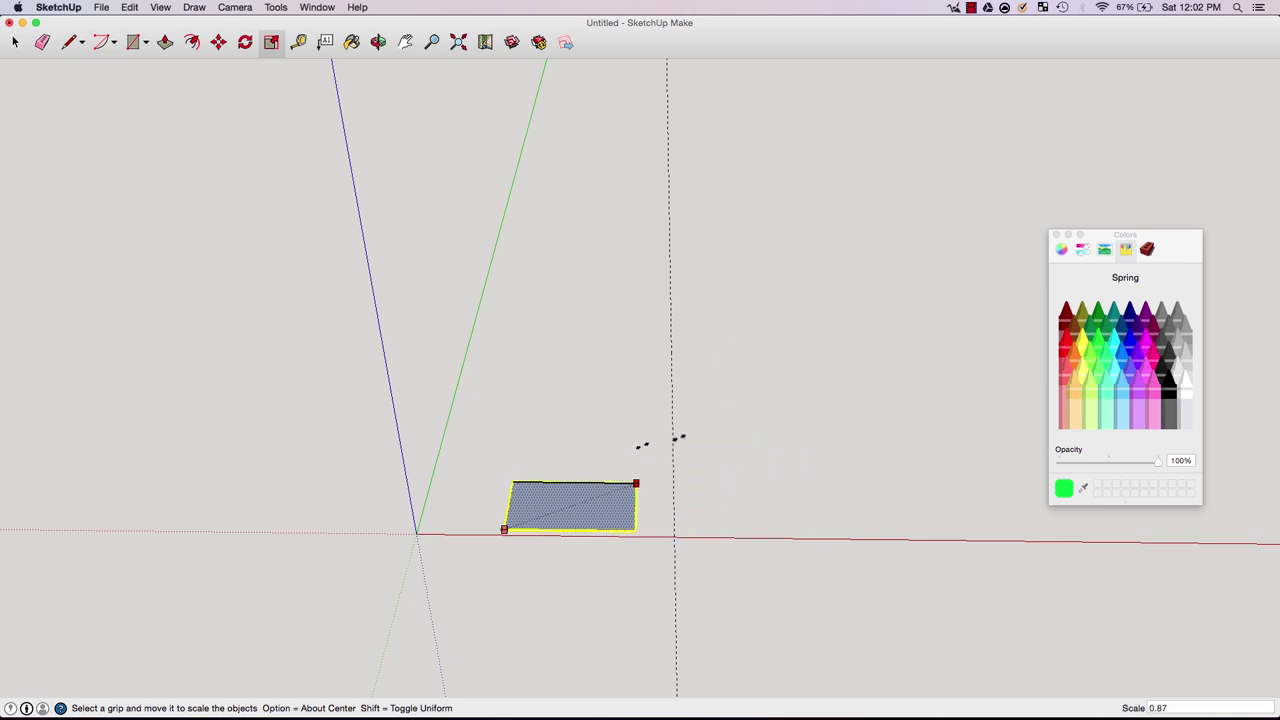
left_click(744, 423)
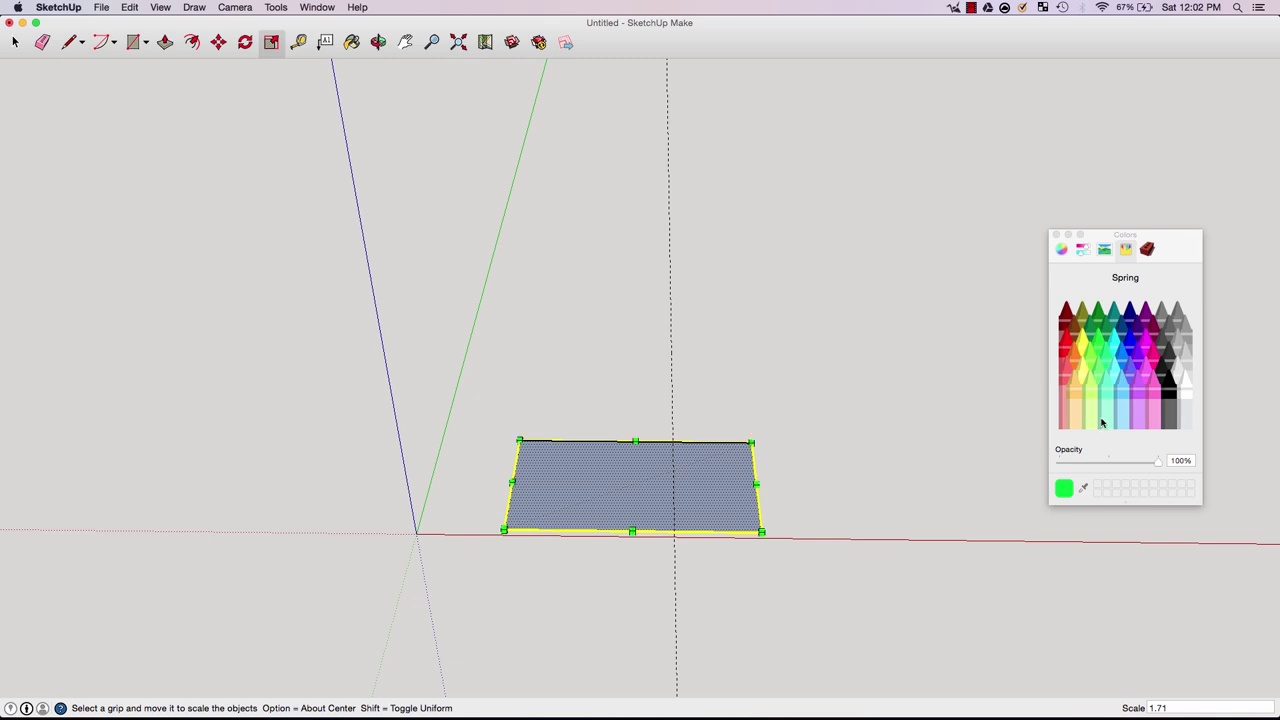
- Erase all edges of the scaled rectangle along with the guide line
left_click(42, 42)
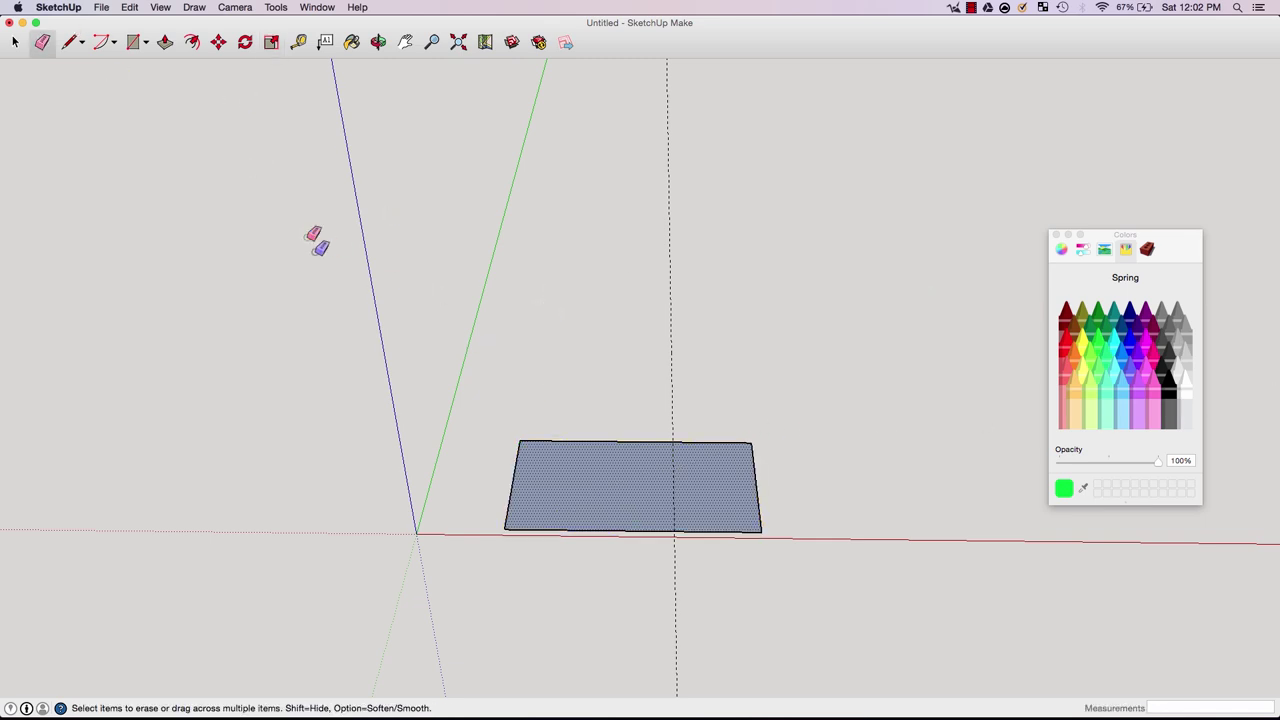
left_click(731, 529)
mouse_move(733, 521)
left_mouse_down()
mouse_move(787, 498)
mouse_move(711, 450)
mouse_move(593, 407)
mouse_move(515, 440)
mouse_move(475, 491)
mouse_move(757, 486)
left_mouse_up()
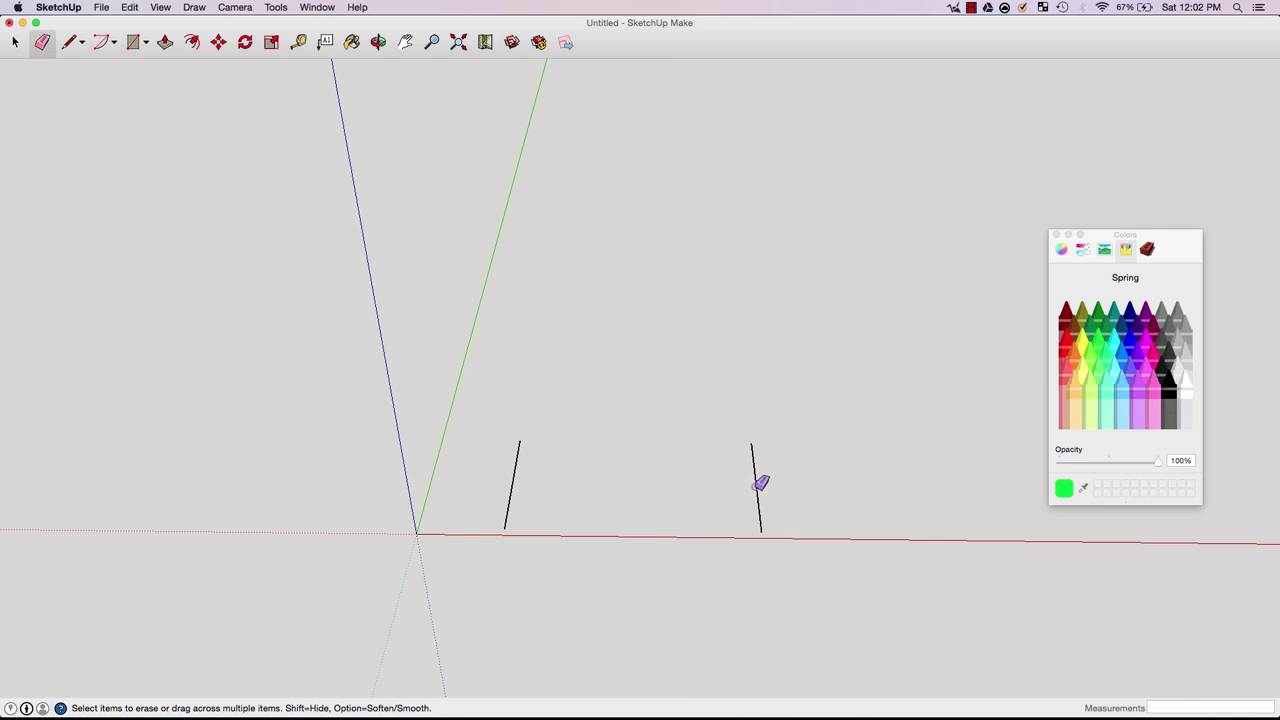
left_click(756, 486)
left_click(513, 476)
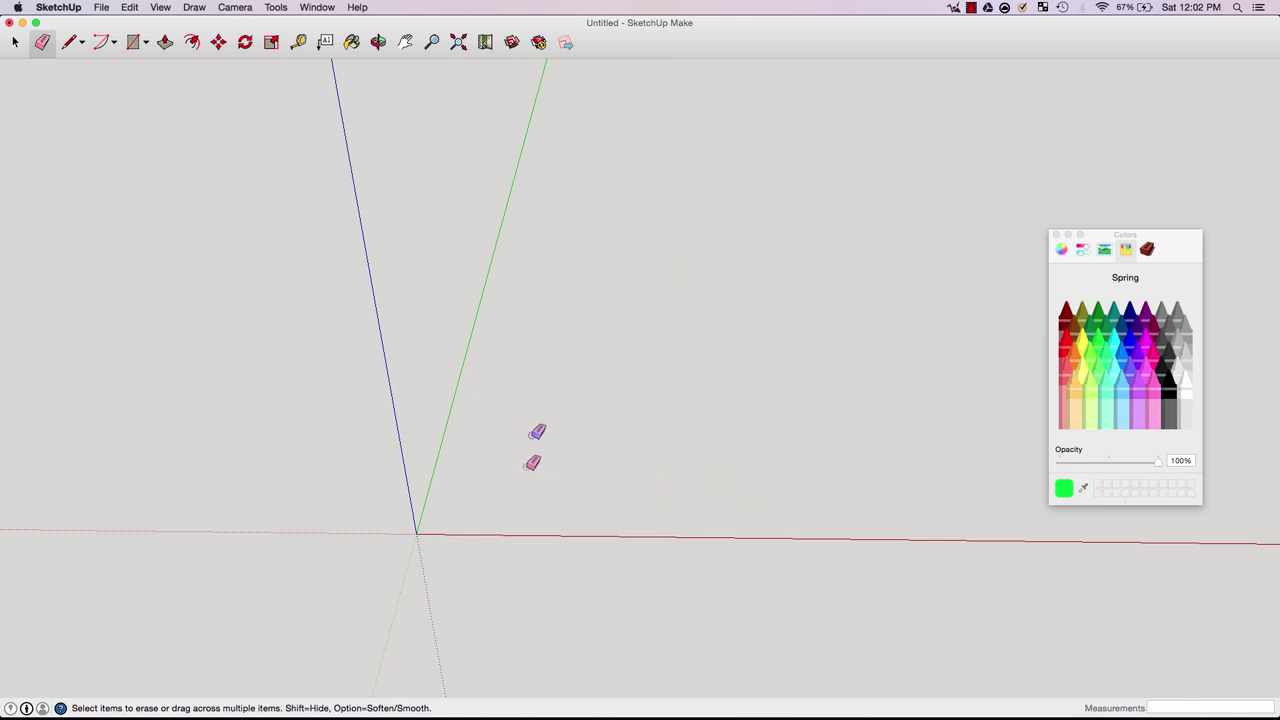
- Draw a new rectangle on the ground just behind the red axis and pull it up about 91 mm into a box
left_click(131, 41)
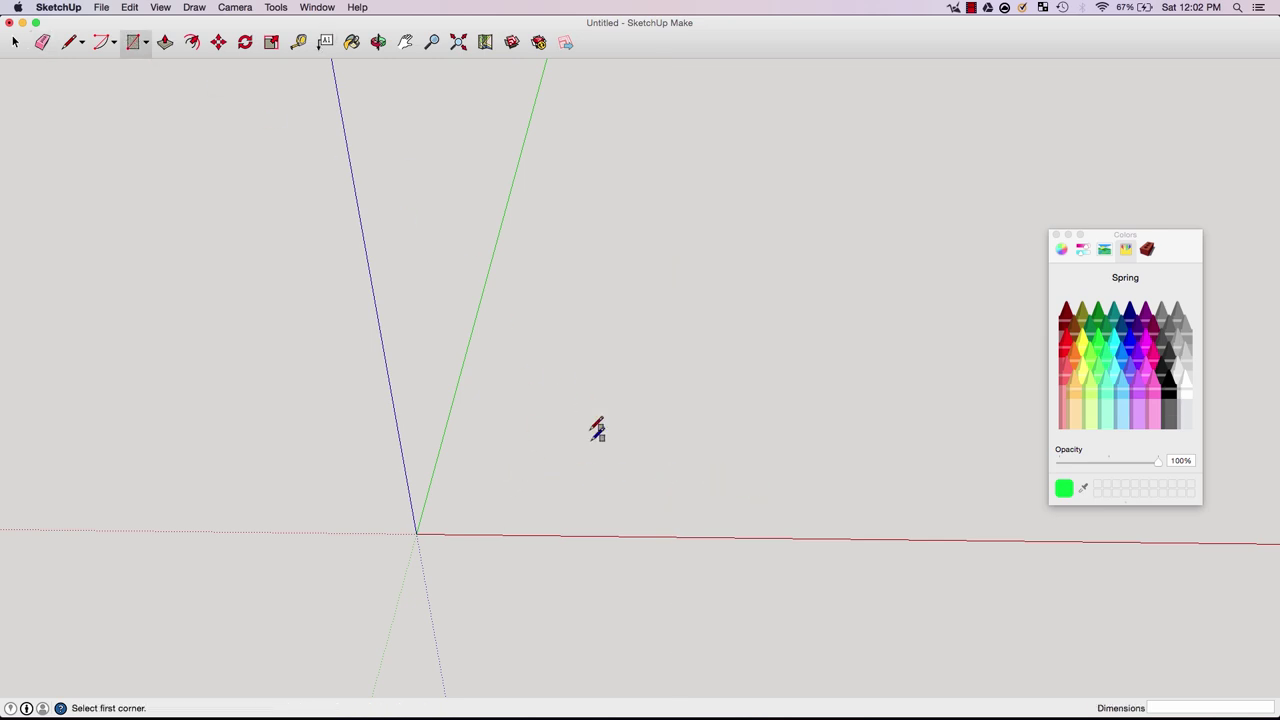
left_click(542, 461)
left_click(646, 513)
left_click(165, 41)
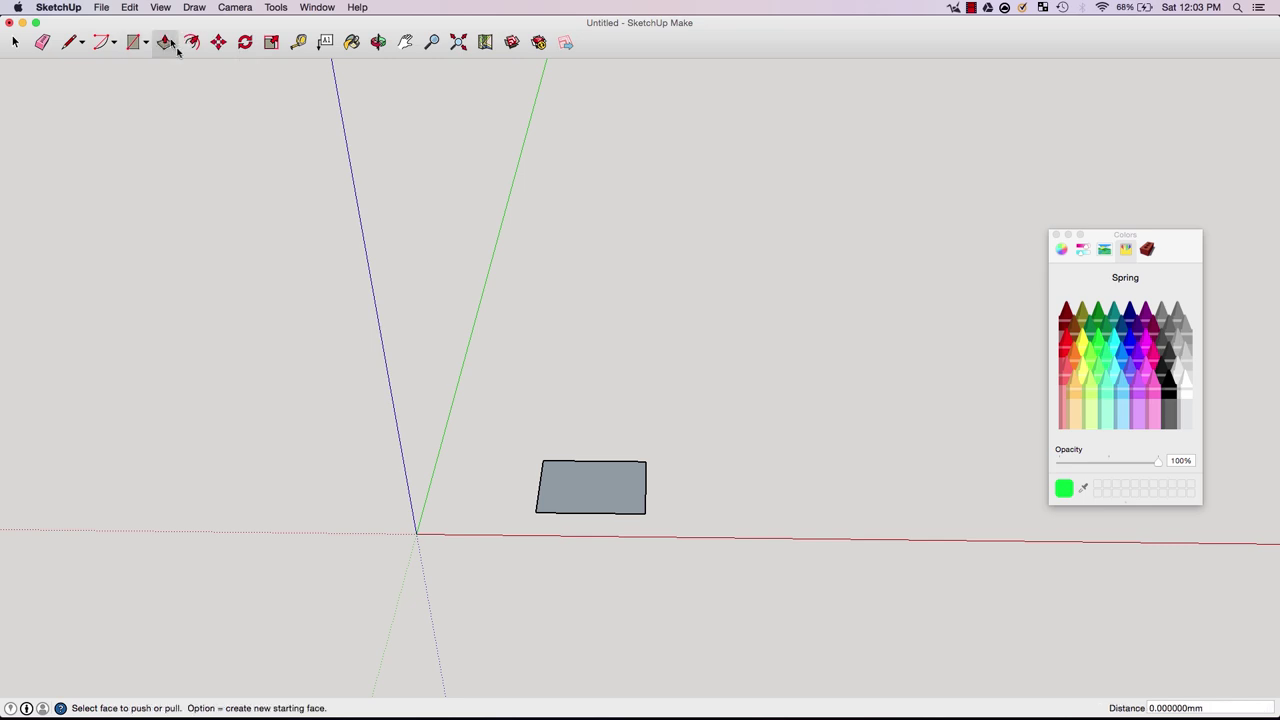
left_click_drag(565, 472, 583, 378)
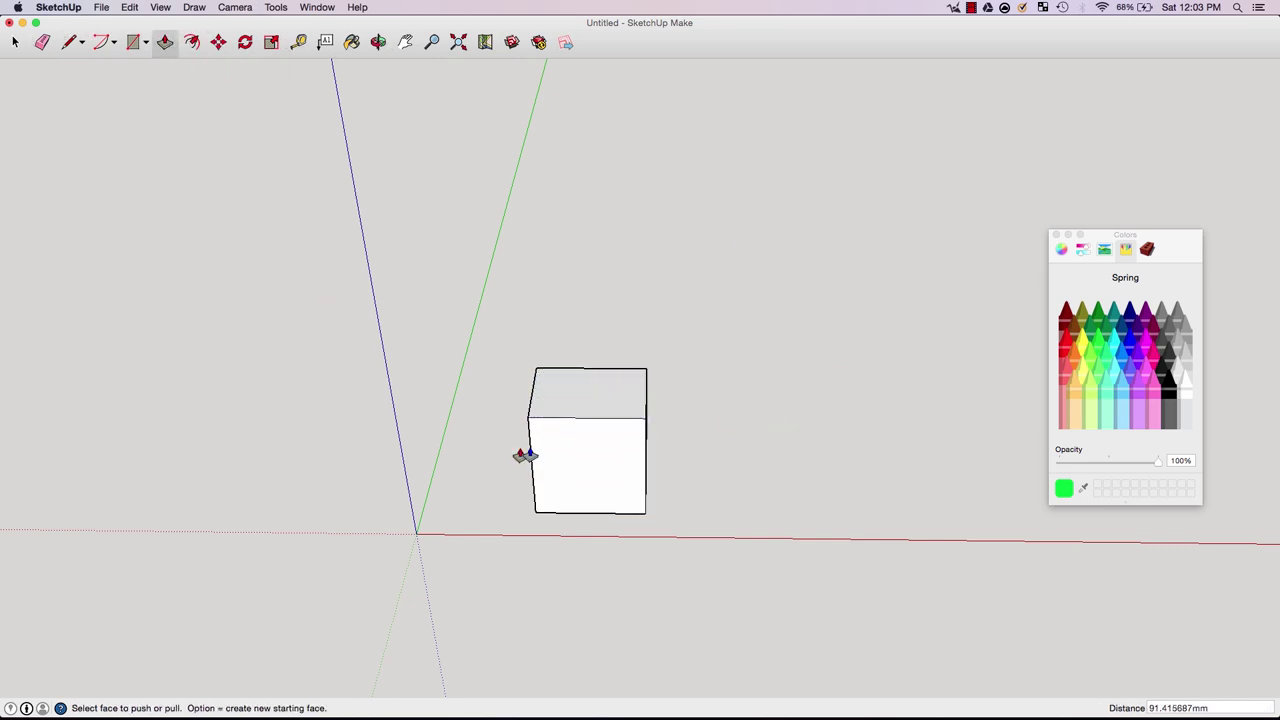
- Try pushing the box's front face back beyond its rear face, and undo it
left_click_drag(523, 451, 569, 449)
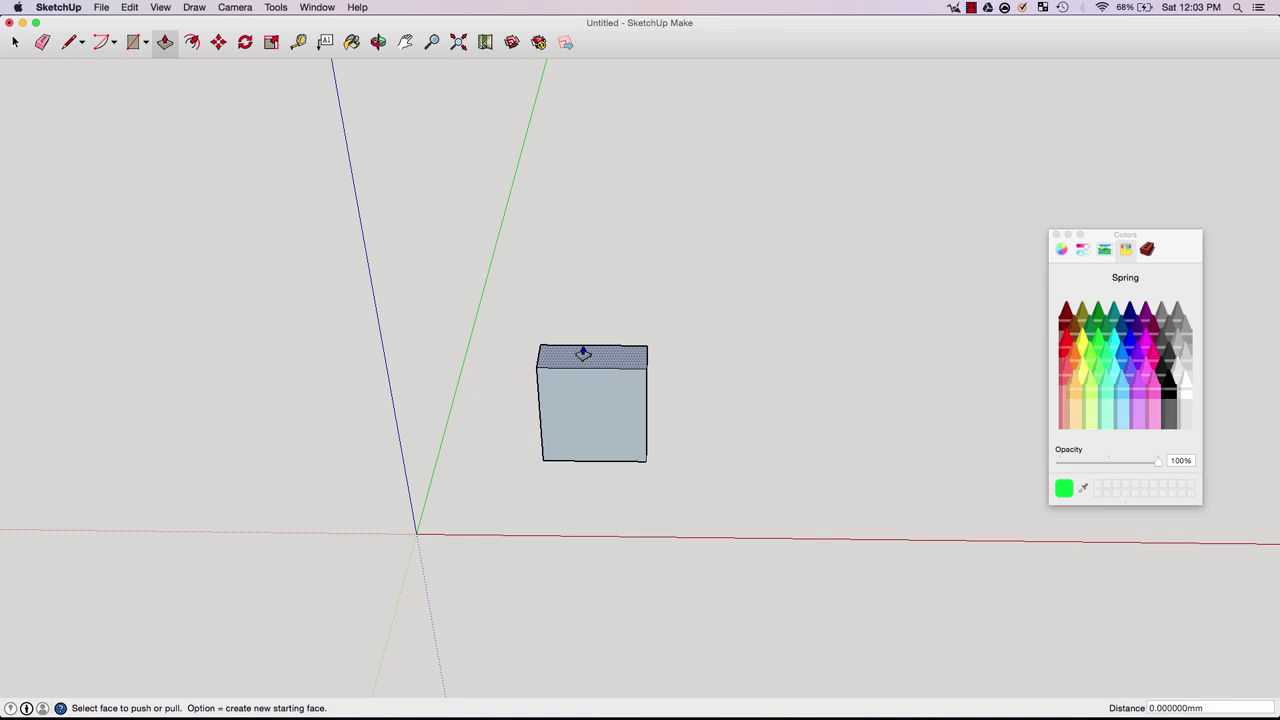
key("super+z")
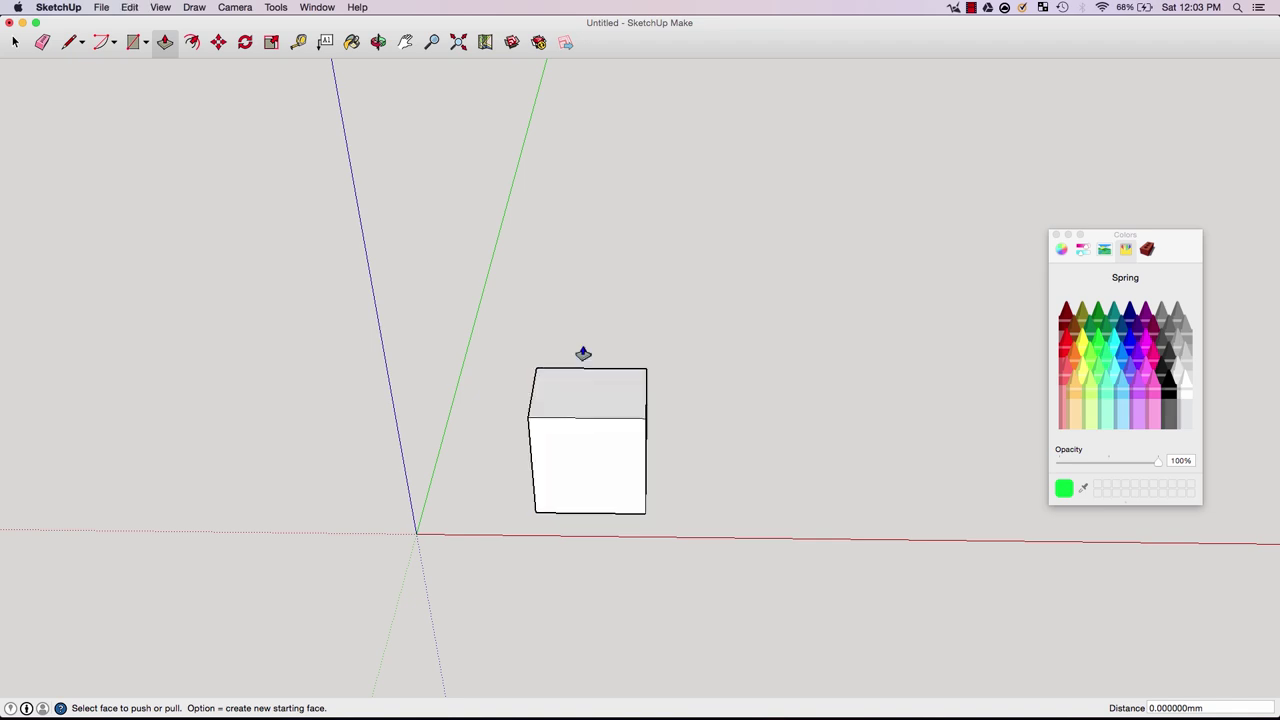
- Select the whole box and scale it with its grips into a much wider, flatter block
left_click(17, 42)
double_click(553, 419)
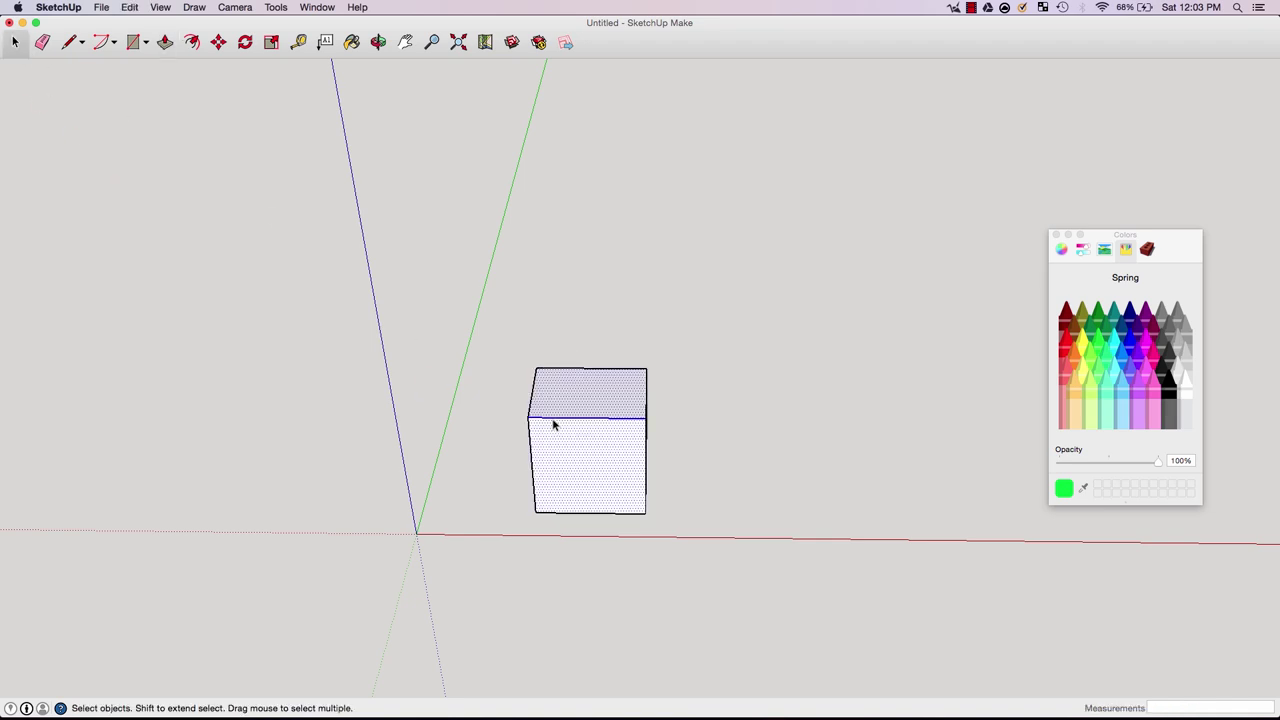
triple_click(616, 409)
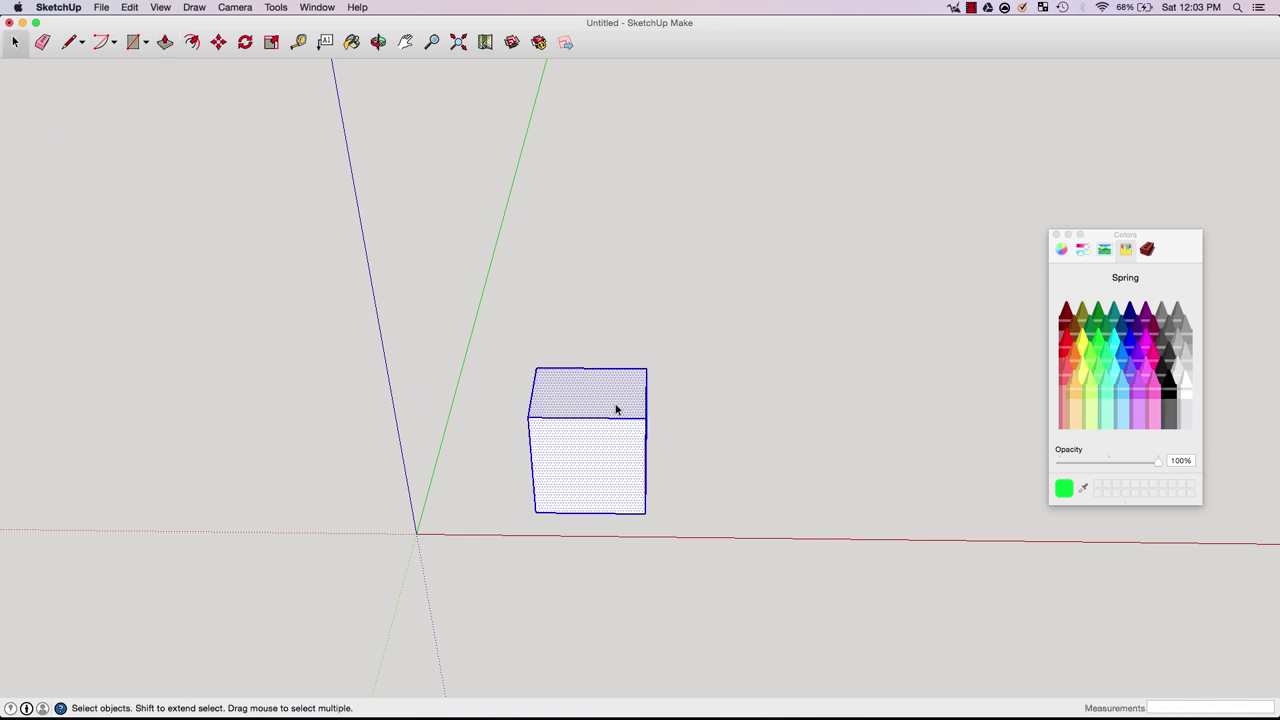
left_click(271, 42)
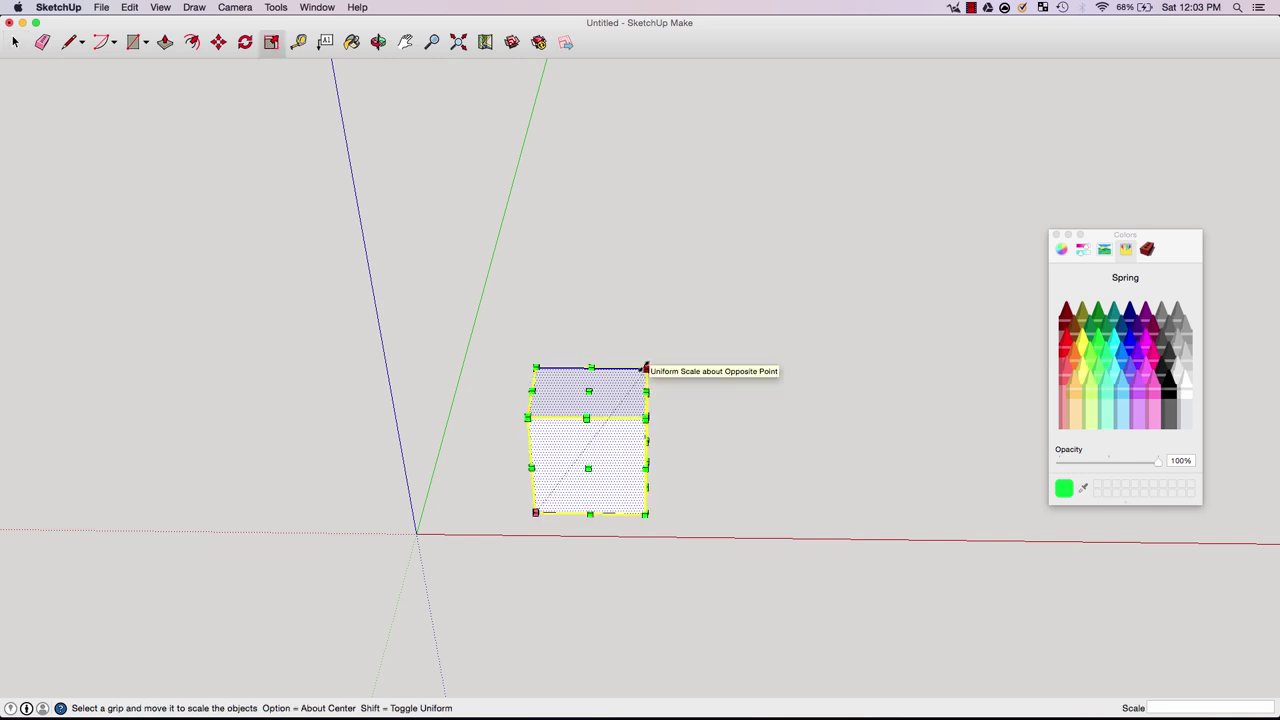
left_click_drag(644, 368, 815, 370)
left_click_drag(671, 366, 671, 451)
left_click_drag(537, 445, 476, 402)
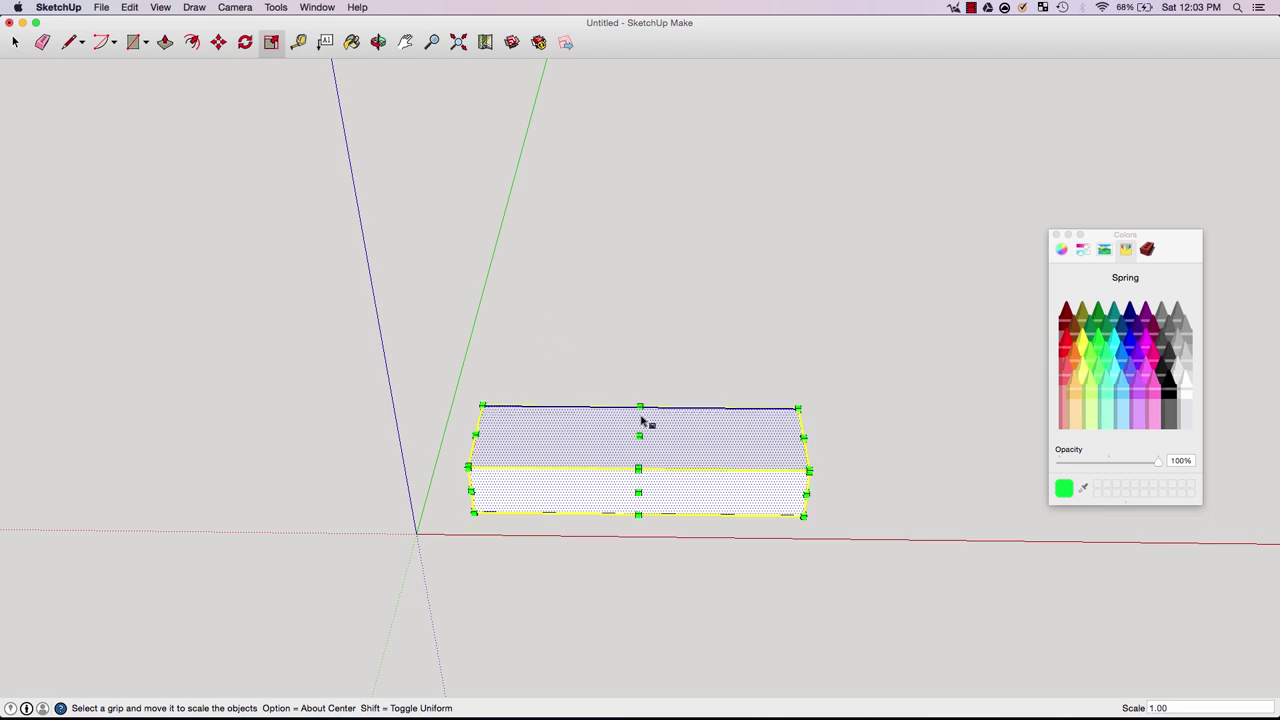
- Try scaling the block along the green and blue axes from the midpoint of its top rear edge, and undo it
left_click_drag(642, 406, 710, 408)
scroll(673, 500, "down", 6)
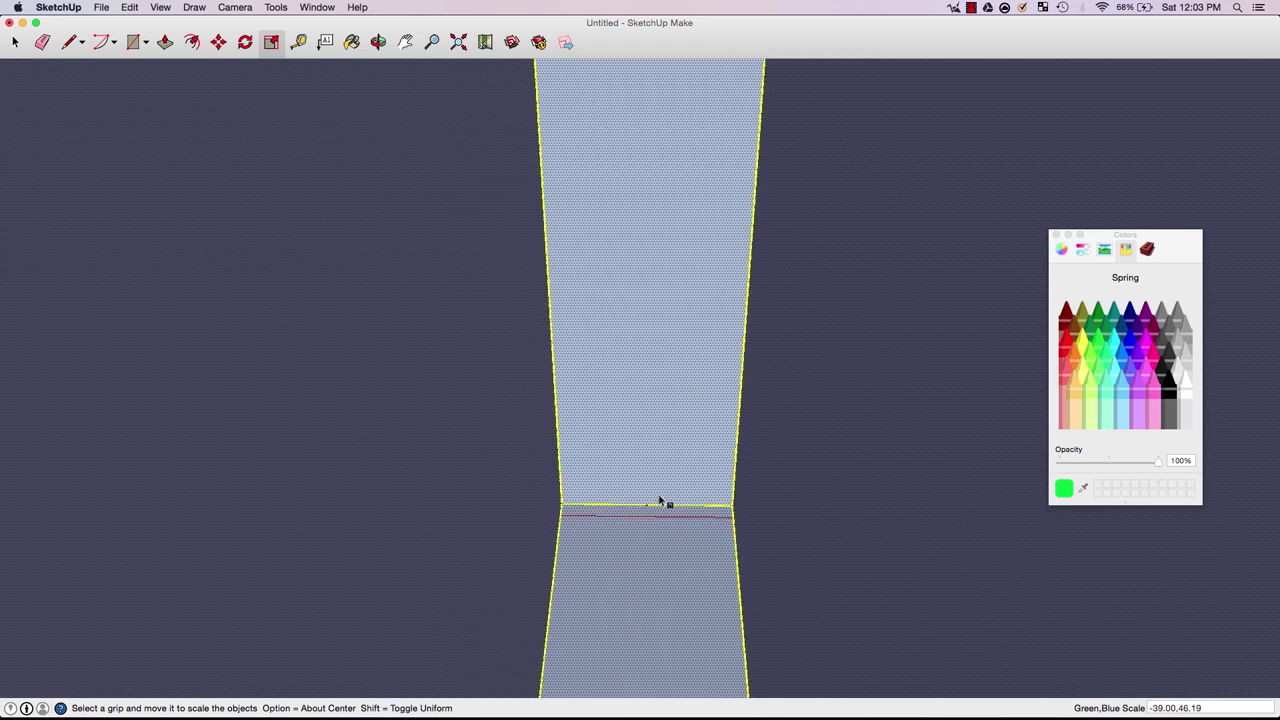
scroll(660, 500, "down", 8)
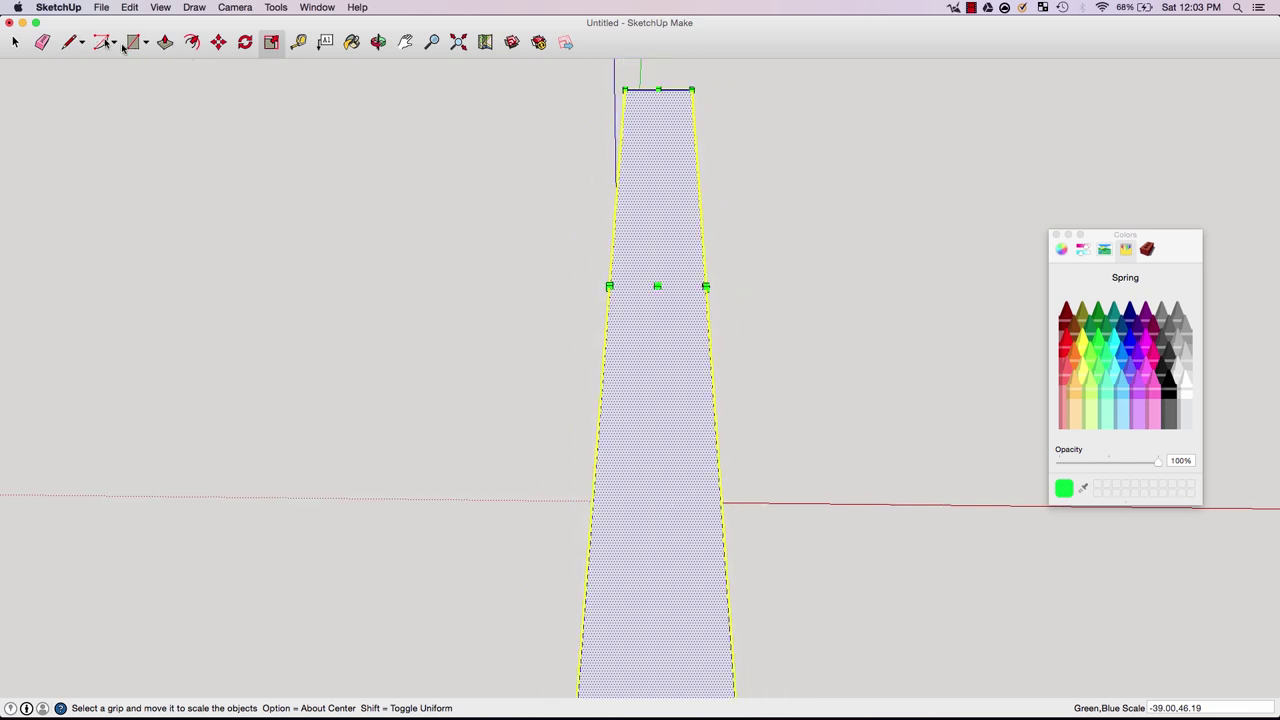
key("super+z")
- Bring the flattened block back into a close view and hide the Colors window
scroll(660, 450, "up", 5)
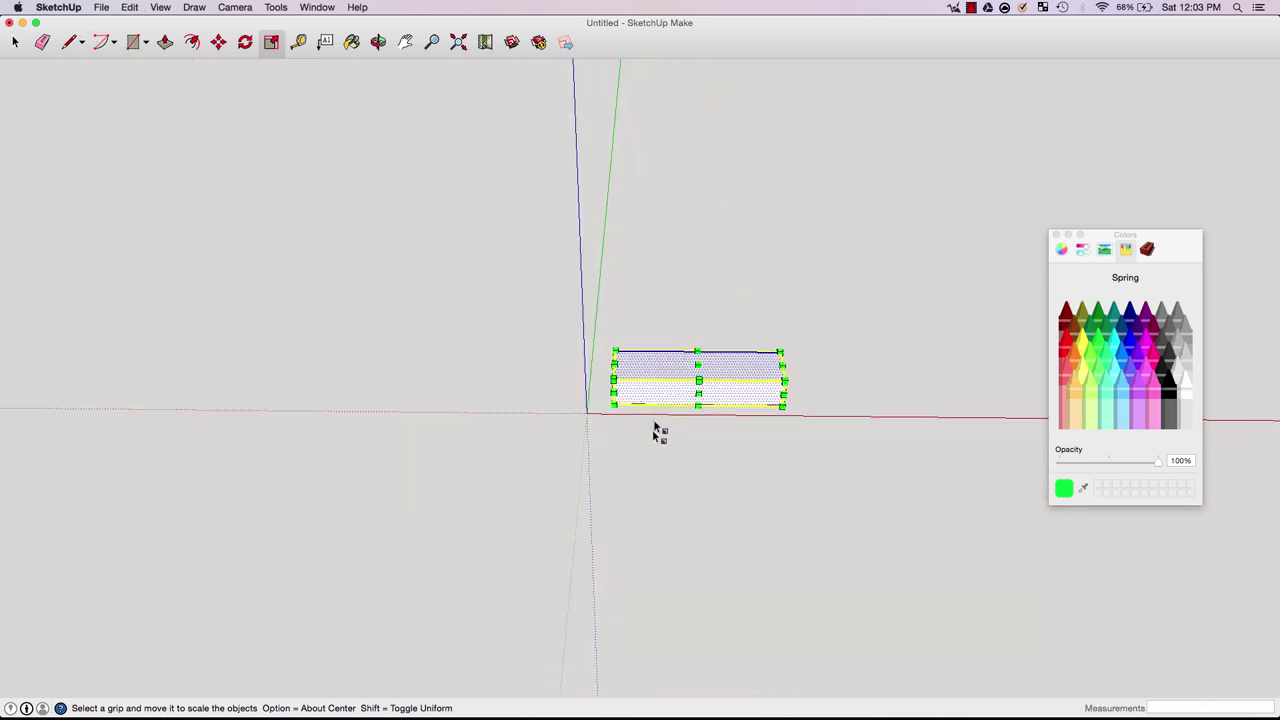
scroll(677, 394, "up", 3)
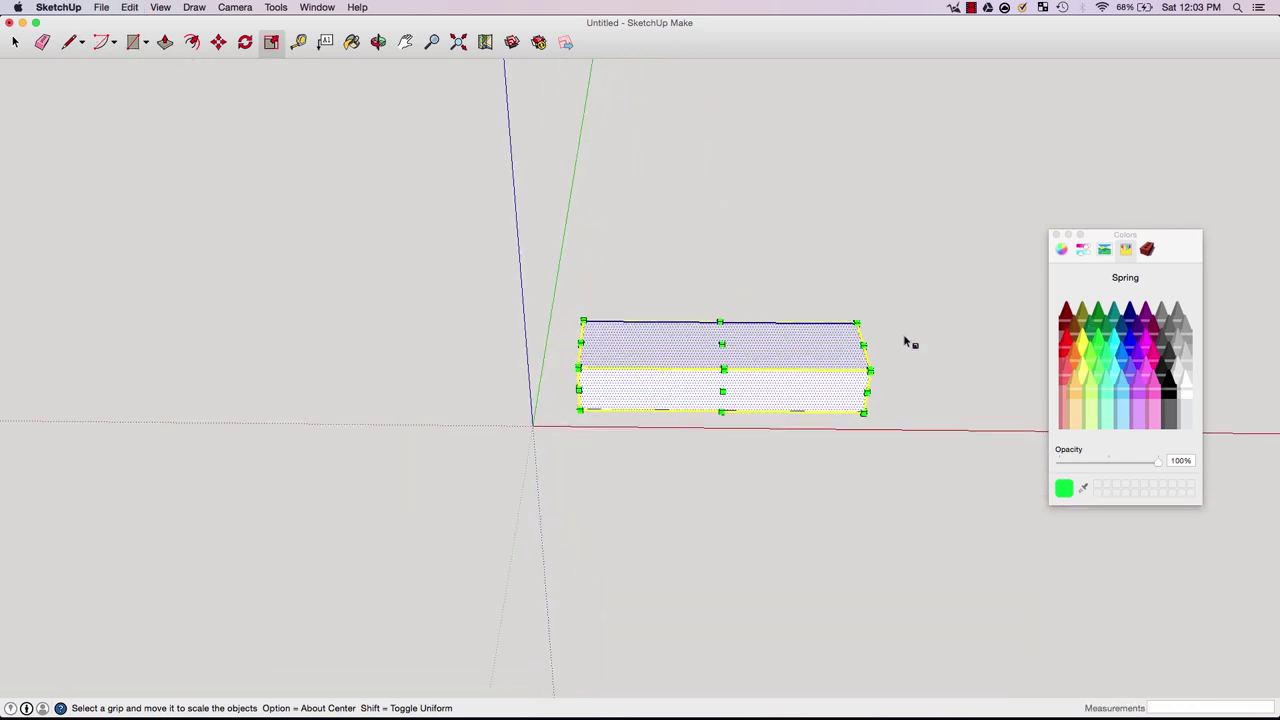
scroll(907, 343, "down", 1)
scroll(870, 343, "up", 4)
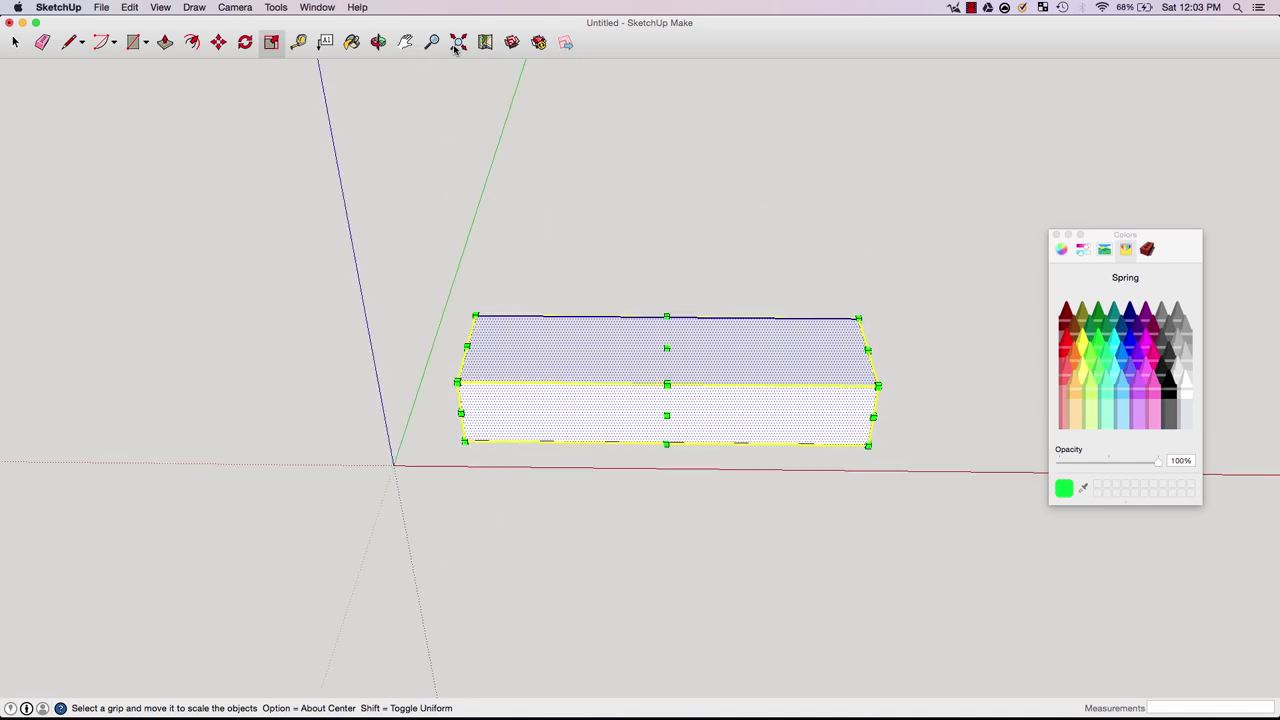
key("super+shift+c")
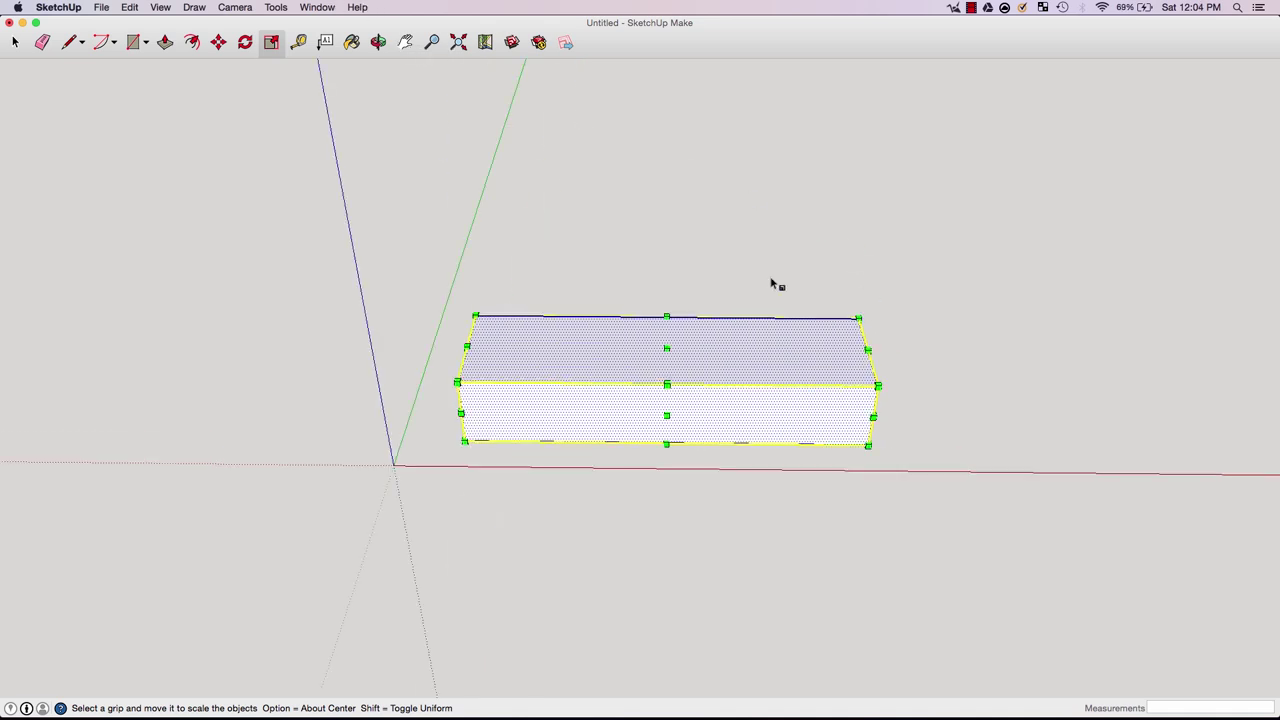